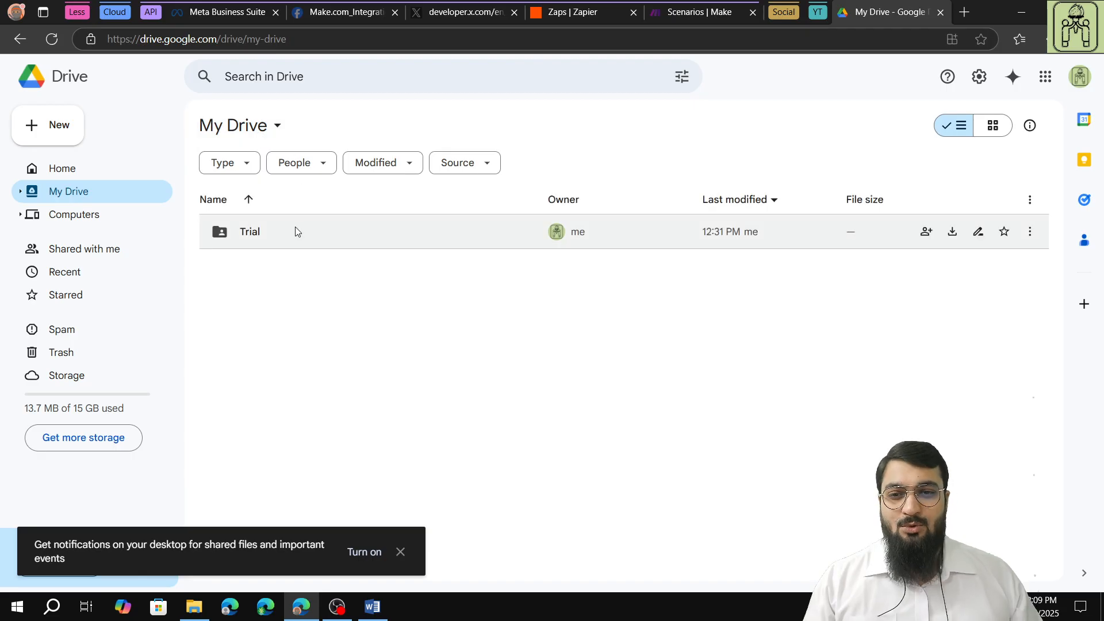
- Share the Trial folder with anyone with the link as Viewer, and open the folder
{"action": "left_click", "coordinate": [297, 230]}
{"action": "left_click", "coordinate": [1028, 236]}
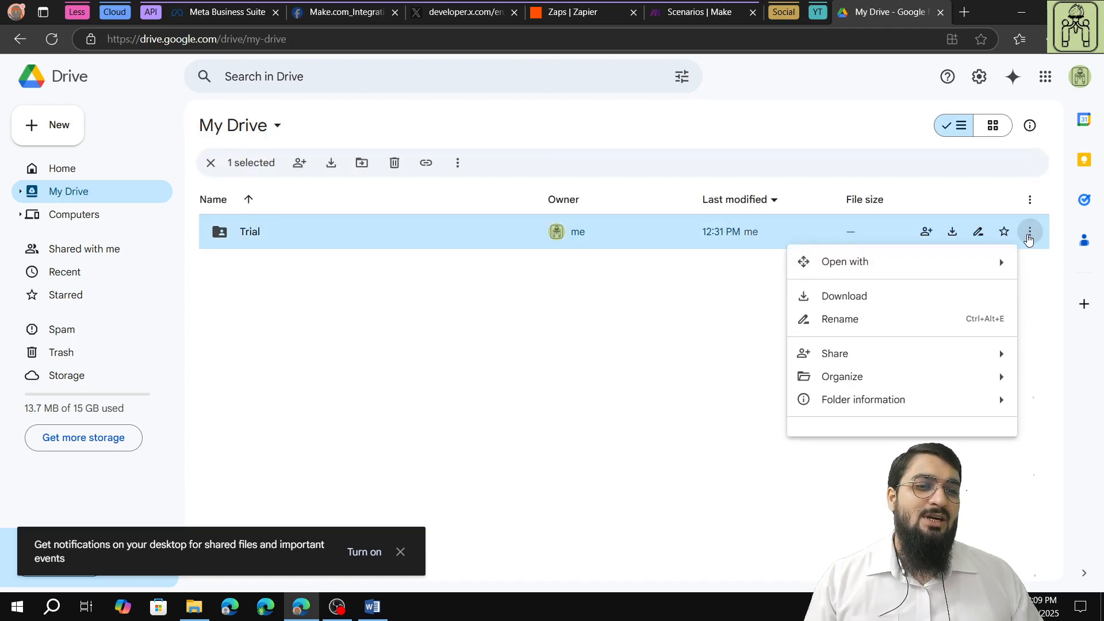
{"action": "mouse_move", "coordinate": [901, 357]}
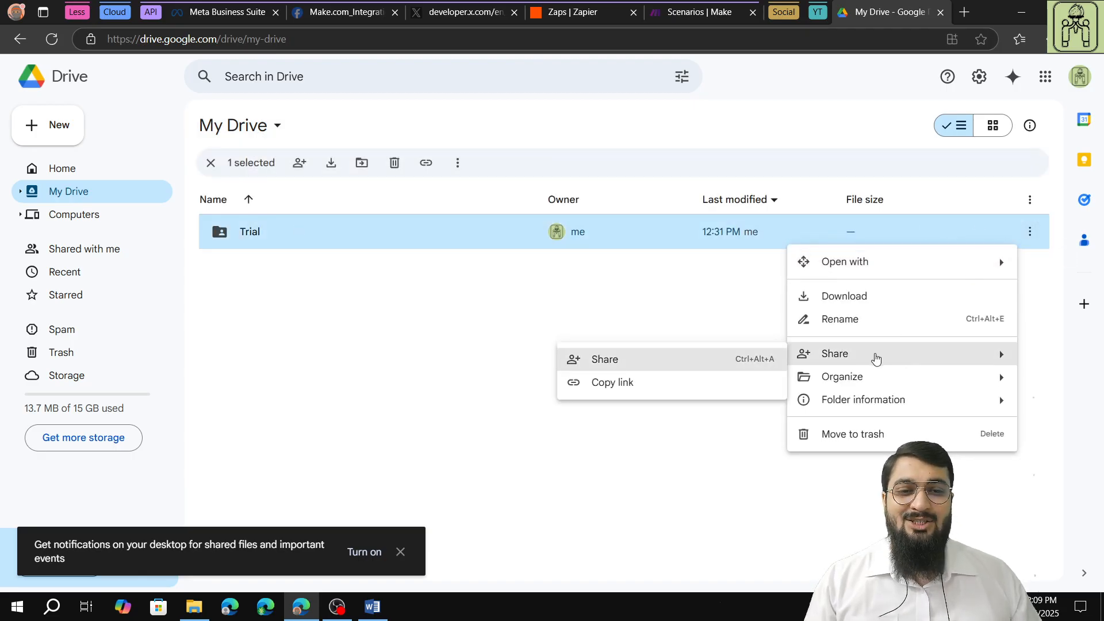
{"action": "left_click", "coordinate": [648, 361]}
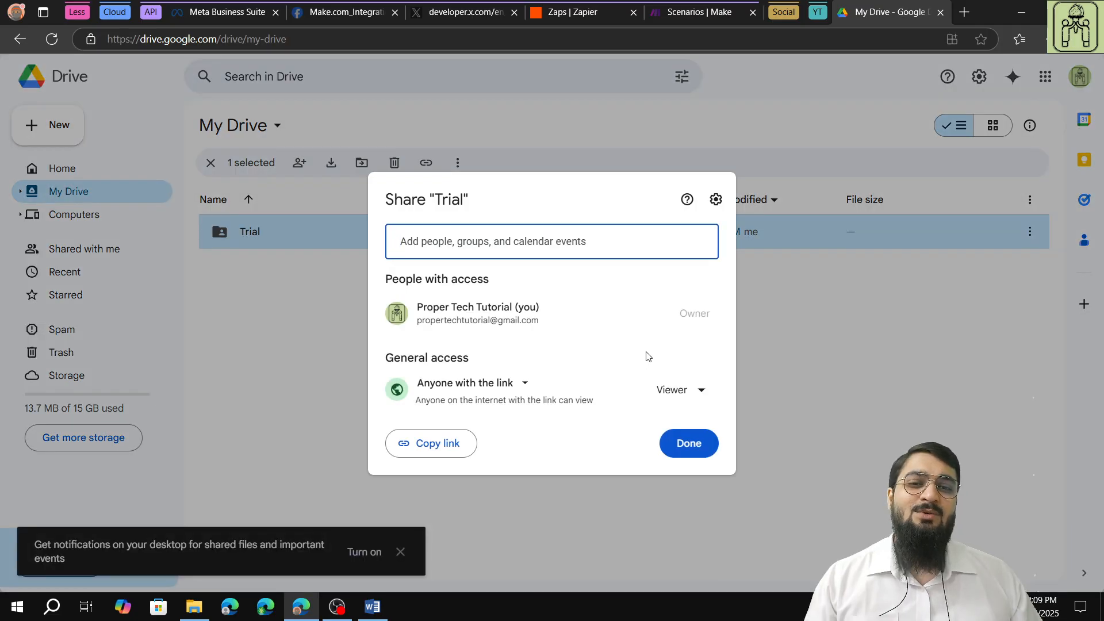
{"action": "left_click", "coordinate": [522, 386]}
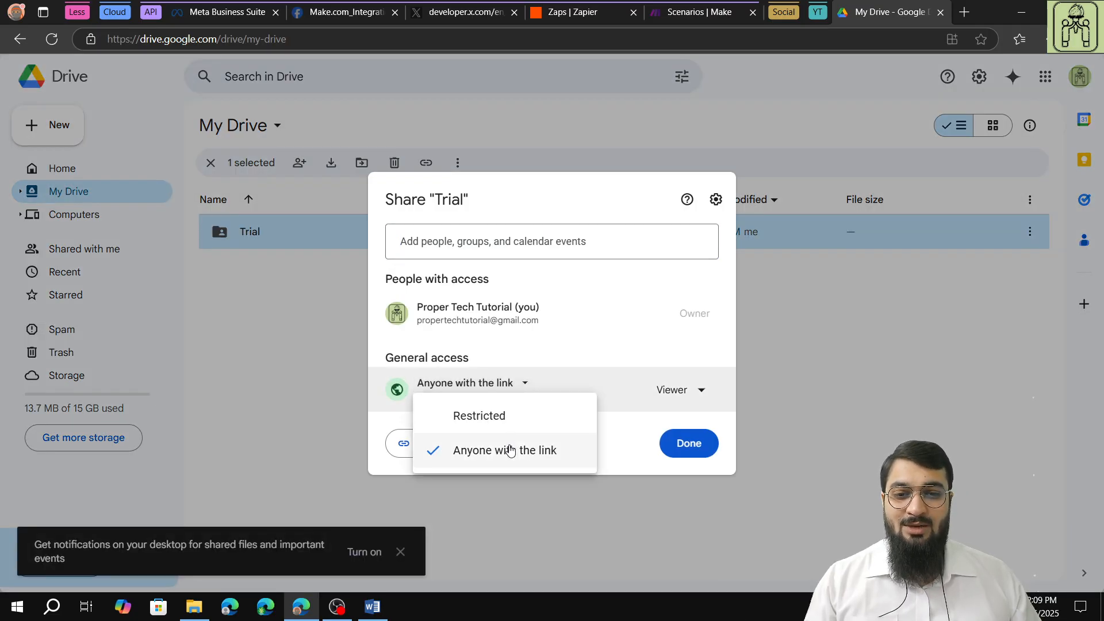
{"action": "left_click", "coordinate": [681, 397]}
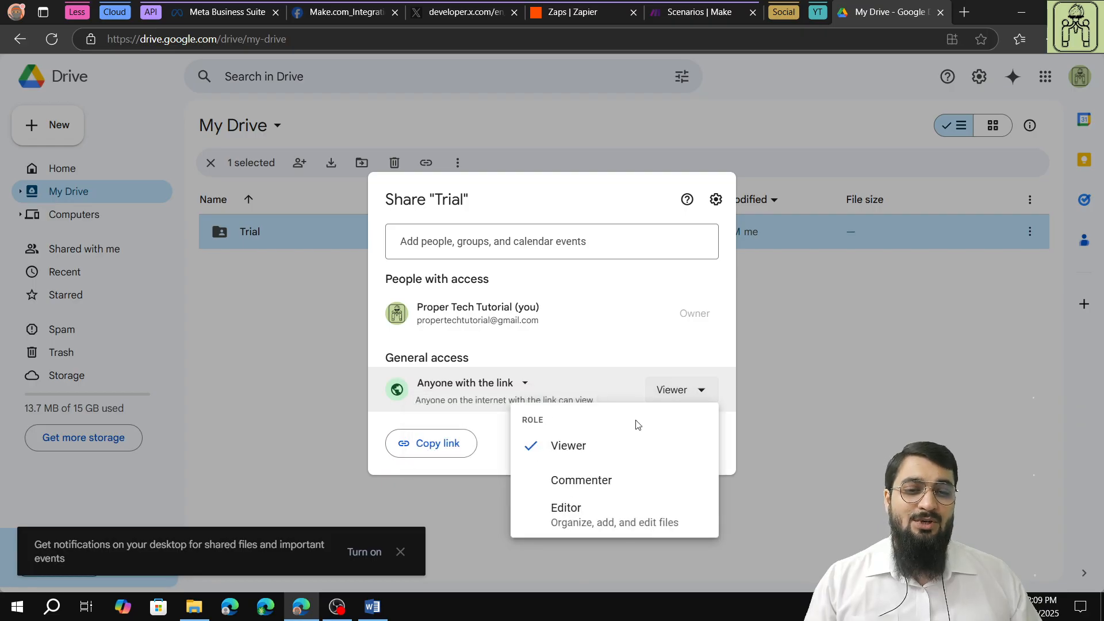
{"action": "left_click", "coordinate": [627, 448]}
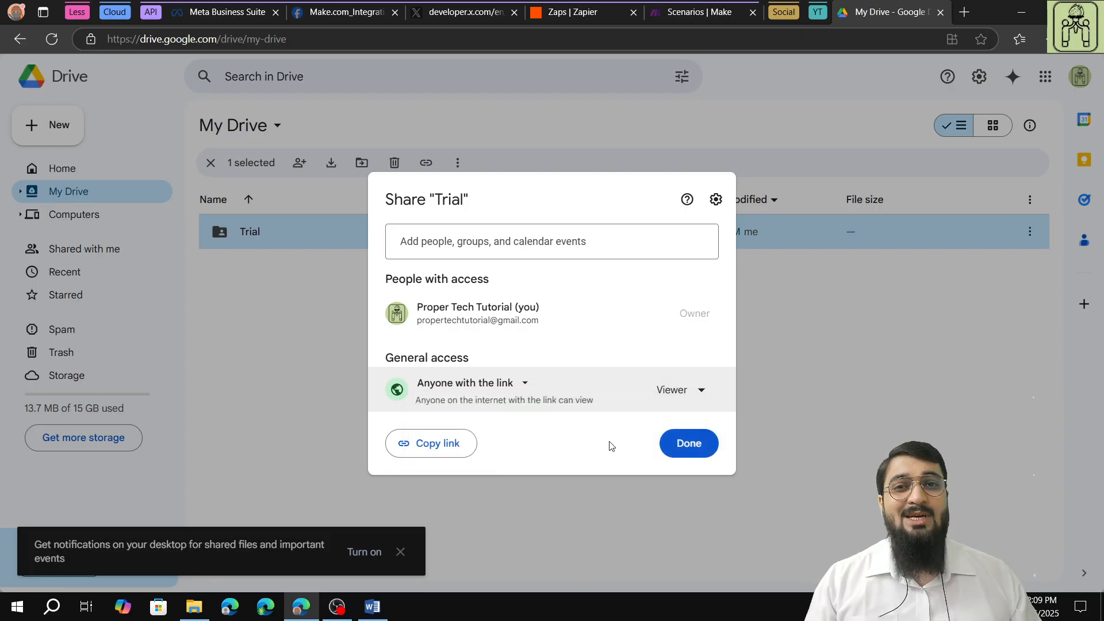
{"action": "left_click", "coordinate": [690, 444]}
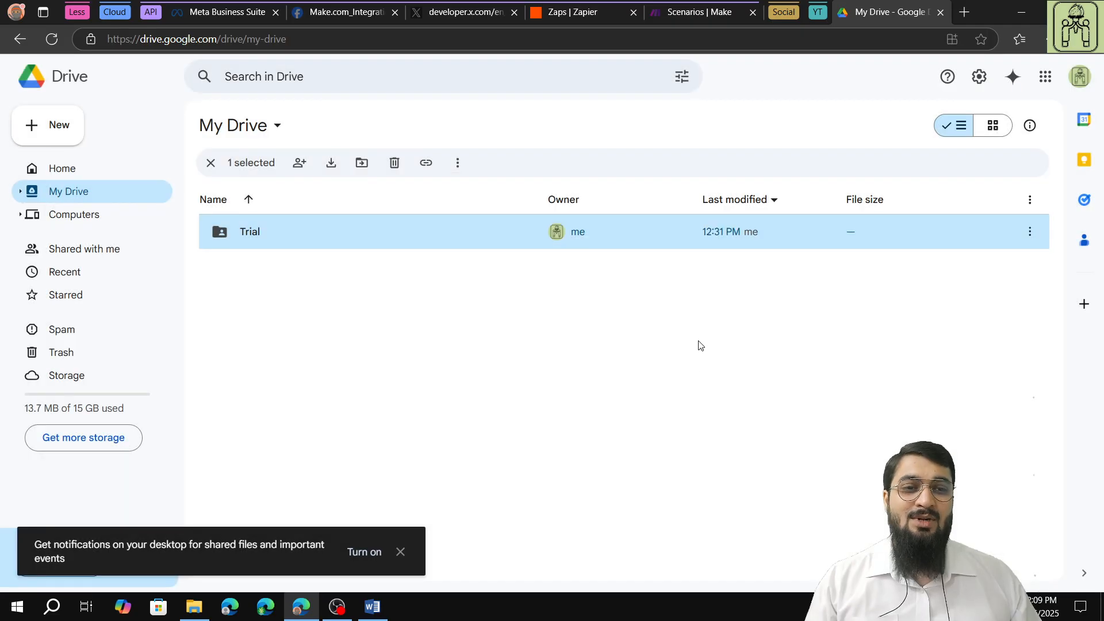
{"action": "double_click", "coordinate": [249, 234]}
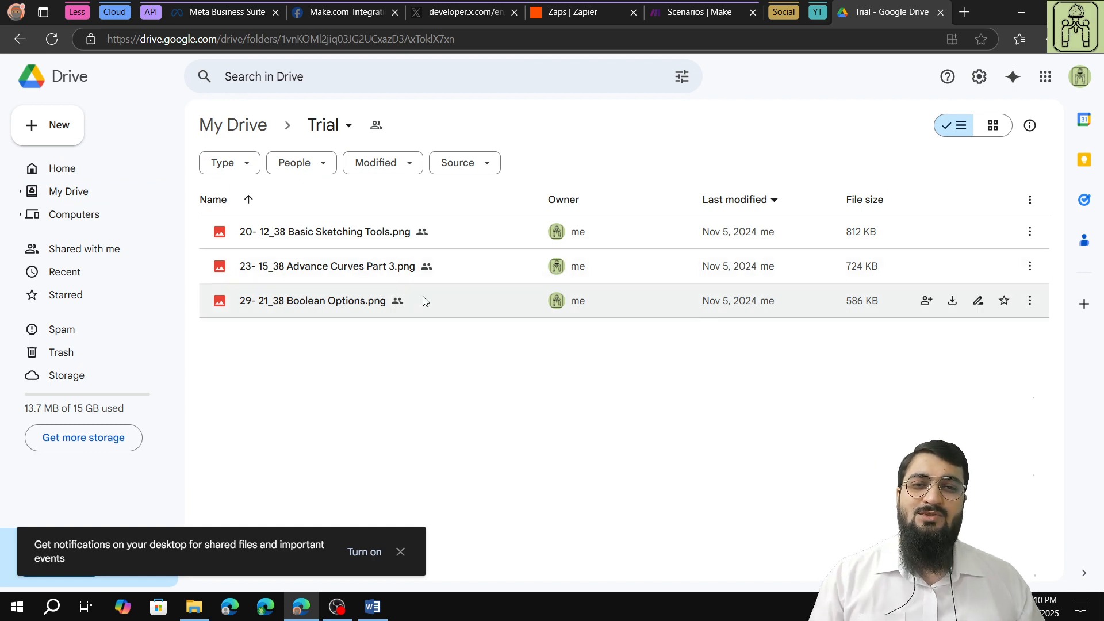
- Switch to Zapier and create a new Zap triggered by Google Drive's New File in Folder event
{"action": "left_click", "coordinate": [575, 8]}
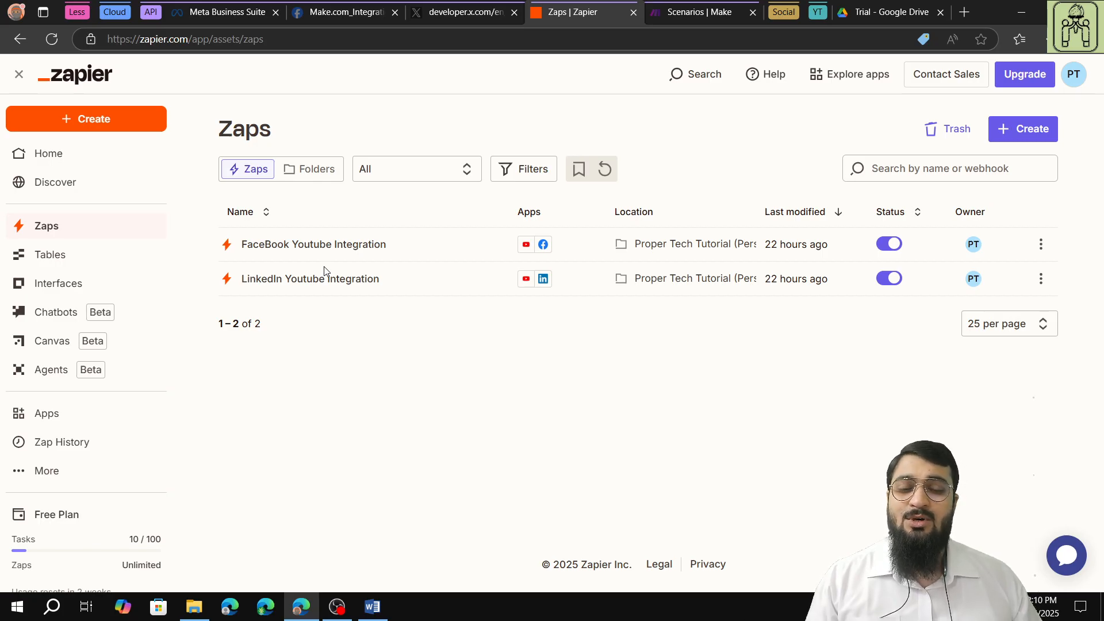
{"action": "left_click", "coordinate": [105, 126]}
{"action": "left_click", "coordinate": [99, 162]}
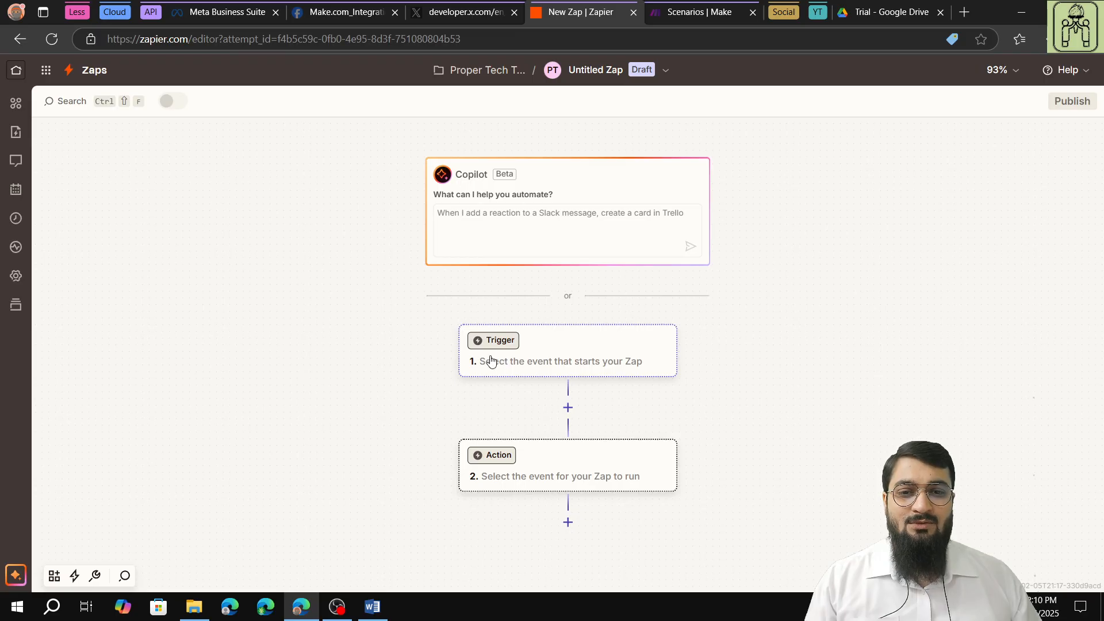
{"action": "left_click", "coordinate": [493, 347]}
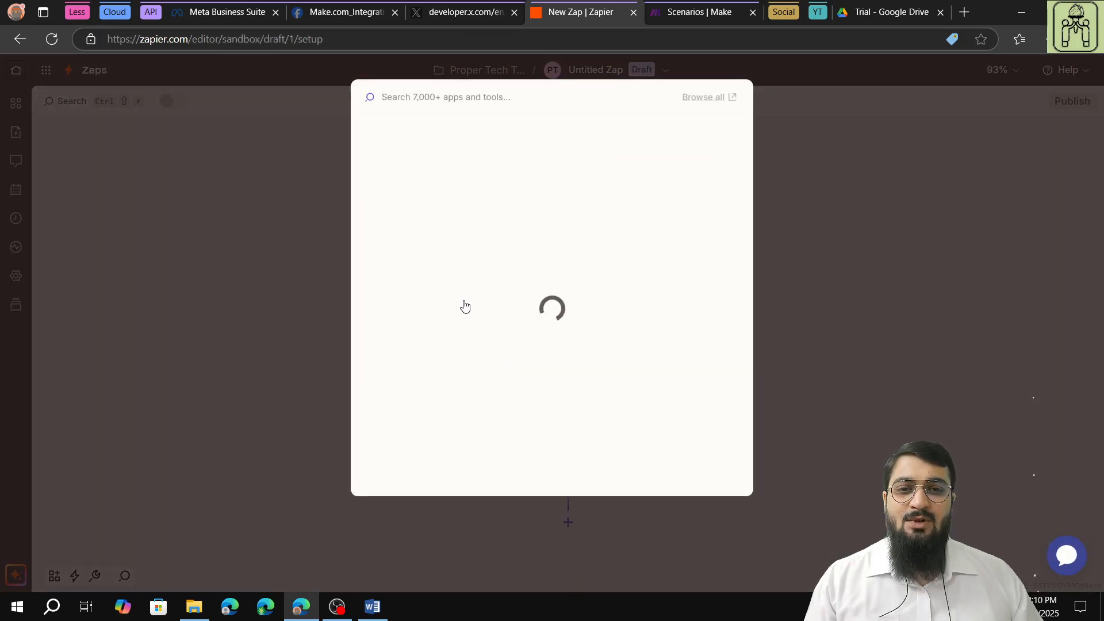
{"action": "left_click", "coordinate": [418, 217]}
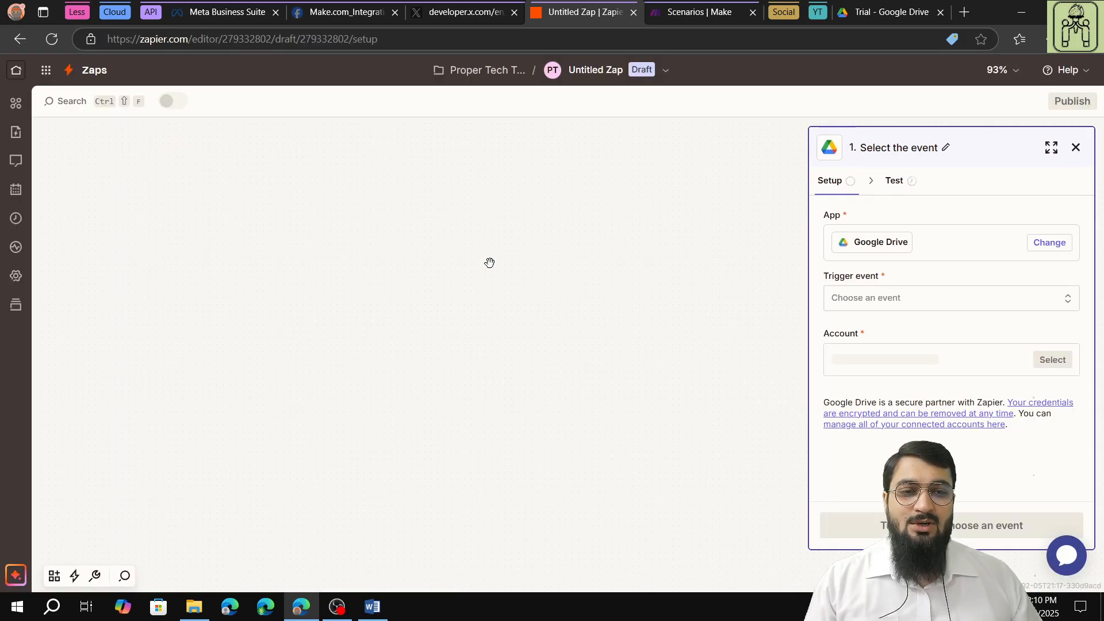
{"action": "left_click", "coordinate": [1052, 295]}
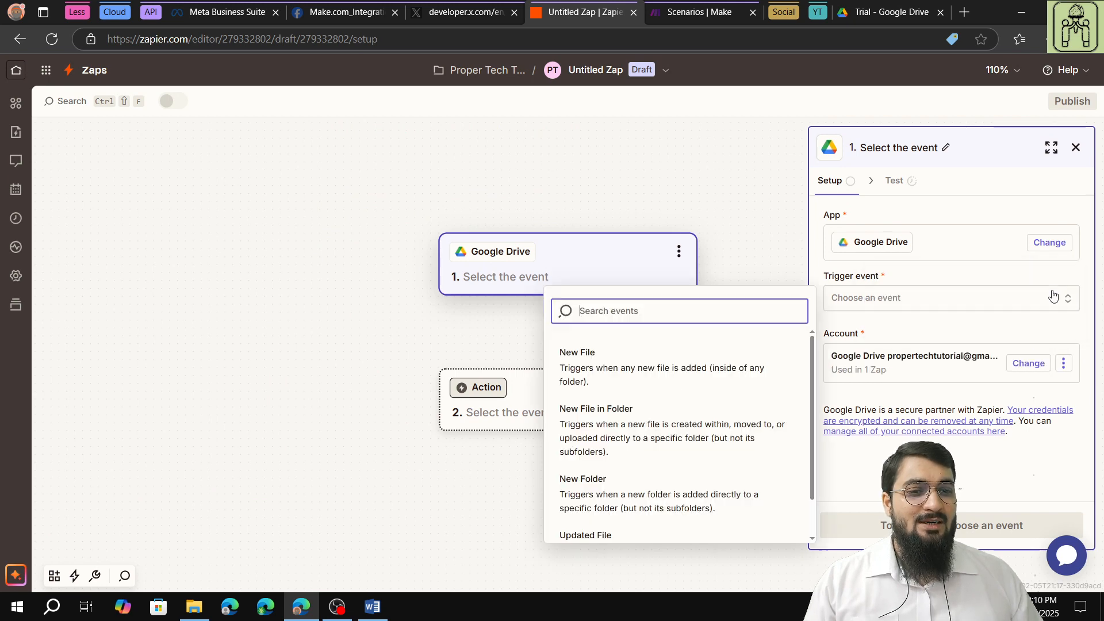
{"action": "left_click", "coordinate": [643, 414]}
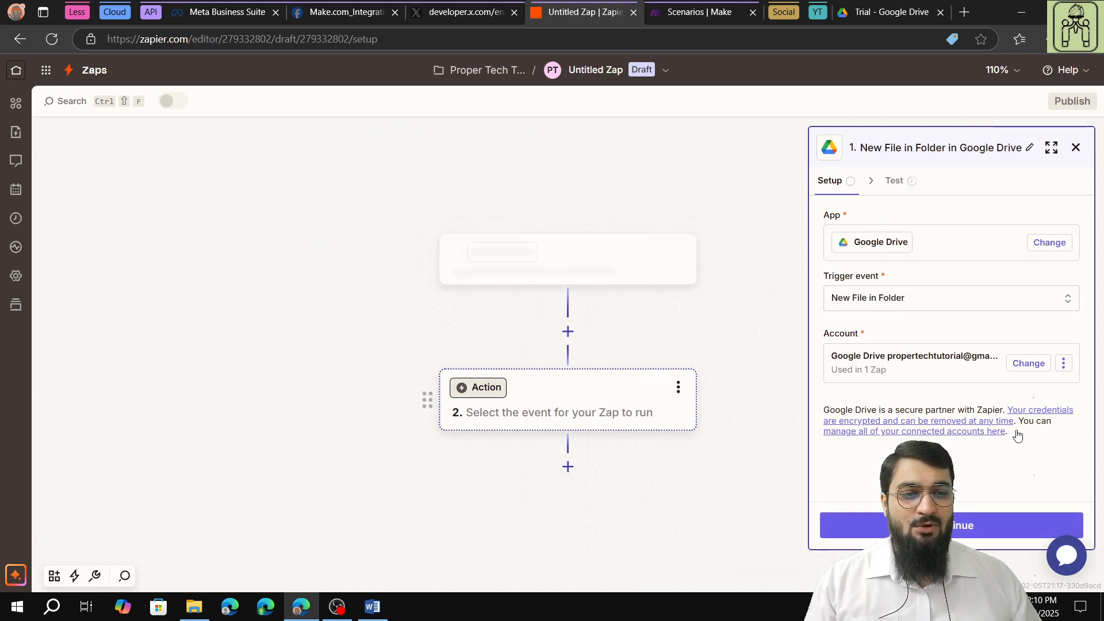
- Review the Google Drive account's connection options and the available trigger events, keeping New File in Folder selected
{"action": "left_click", "coordinate": [1063, 363]}
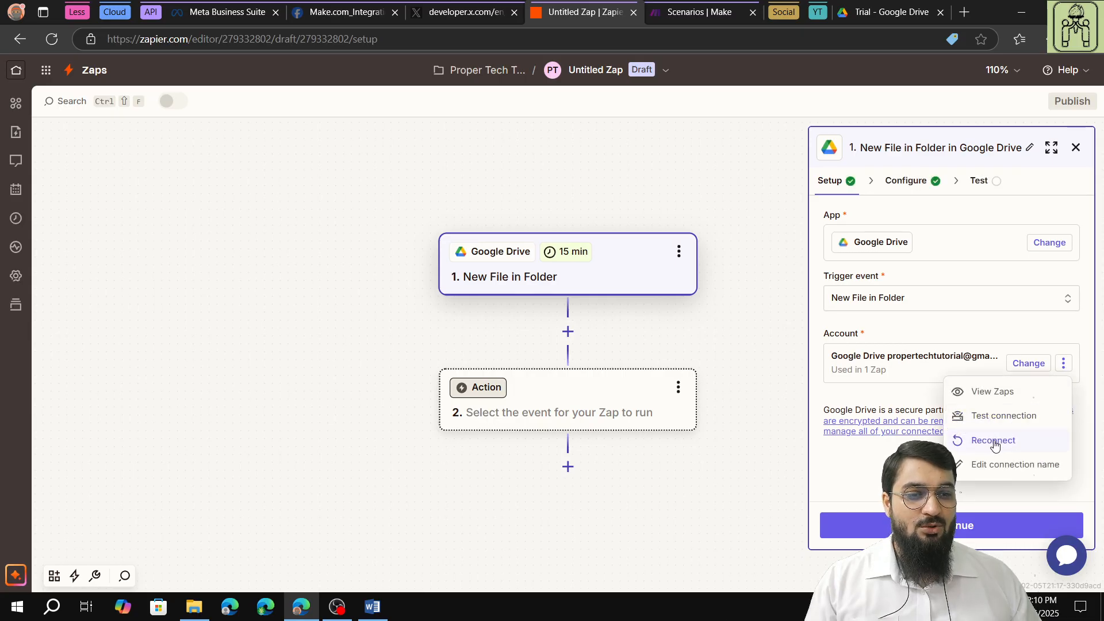
{"action": "left_click", "coordinate": [901, 398]}
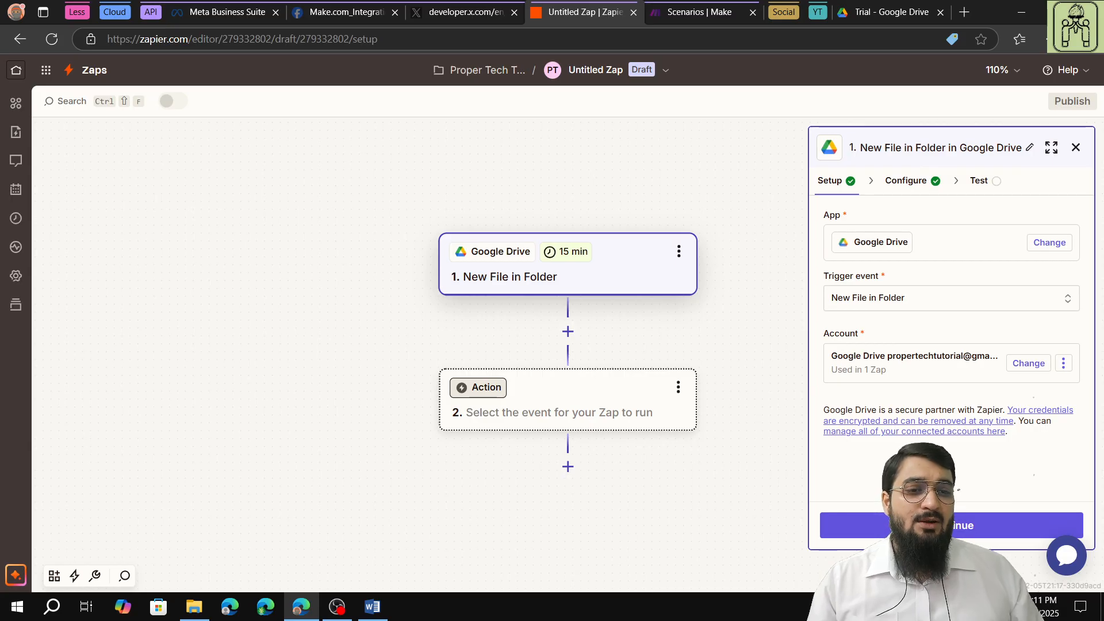
{"action": "left_click", "coordinate": [977, 525]}
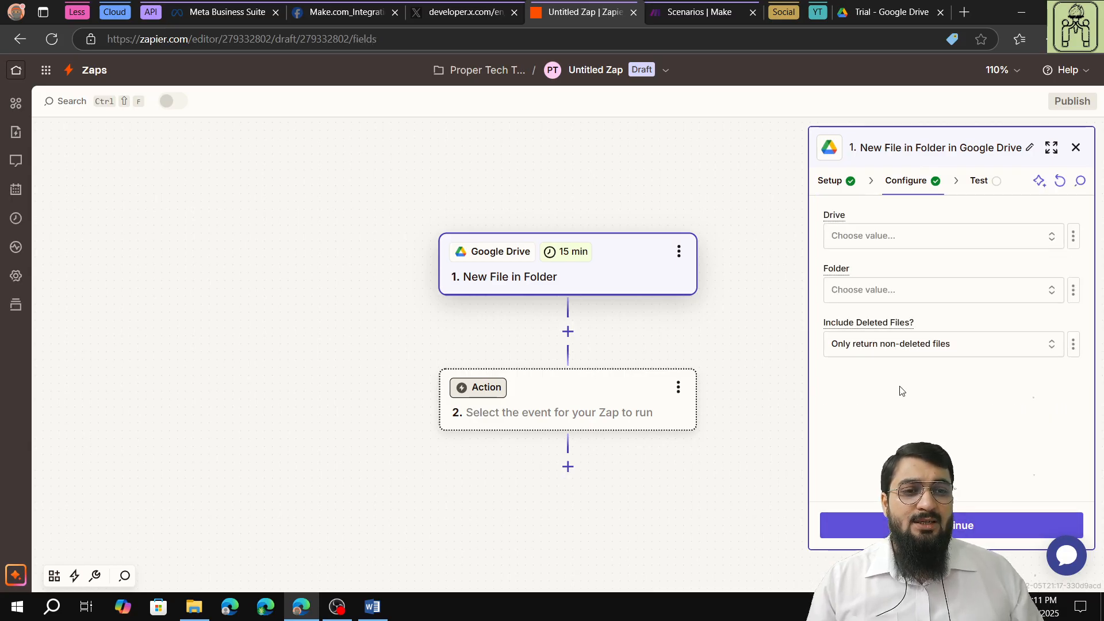
{"action": "left_click", "coordinate": [846, 196]}
{"action": "left_click", "coordinate": [902, 297]}
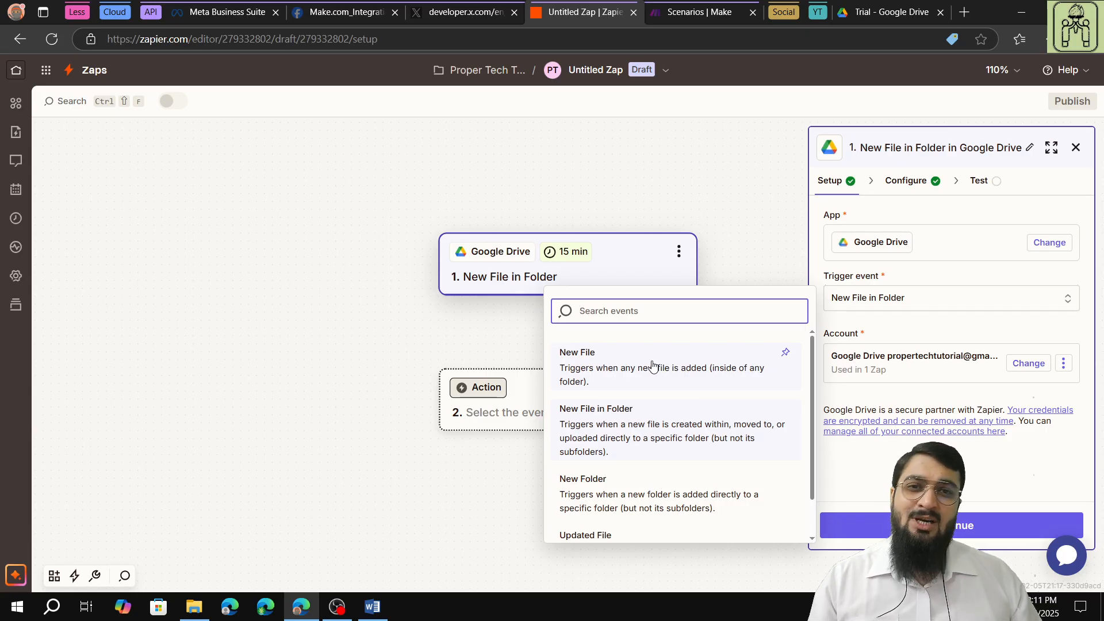
{"action": "left_click", "coordinate": [642, 422]}
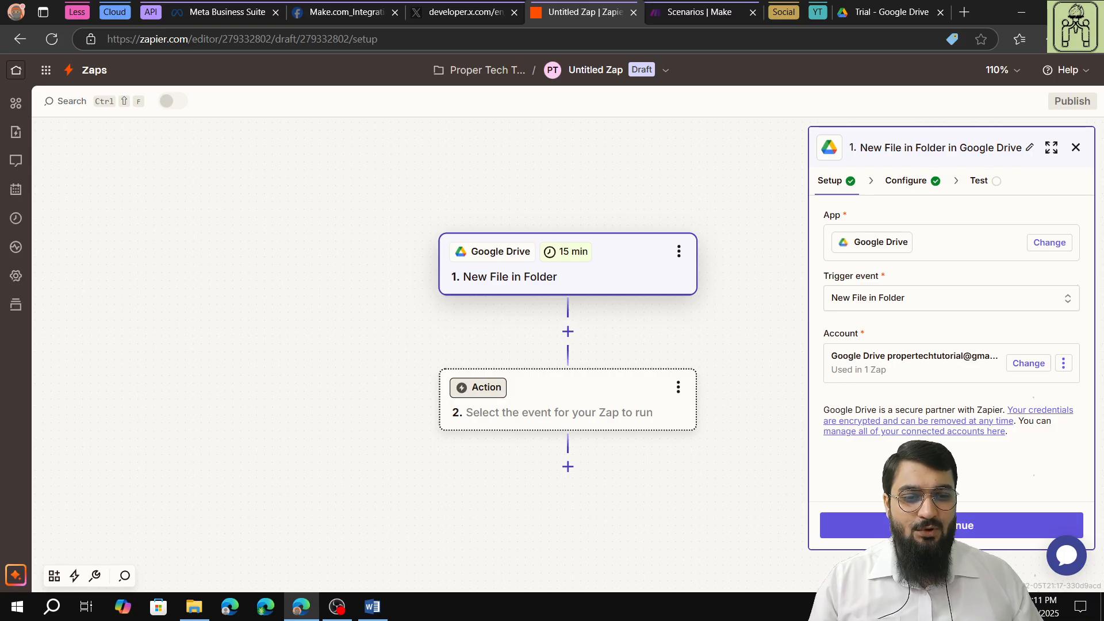
- Configure the trigger with drive My Google Drive, folder Trial, and Only return non-deleted files
{"action": "left_click", "coordinate": [919, 525]}
{"action": "left_click", "coordinate": [890, 245]}
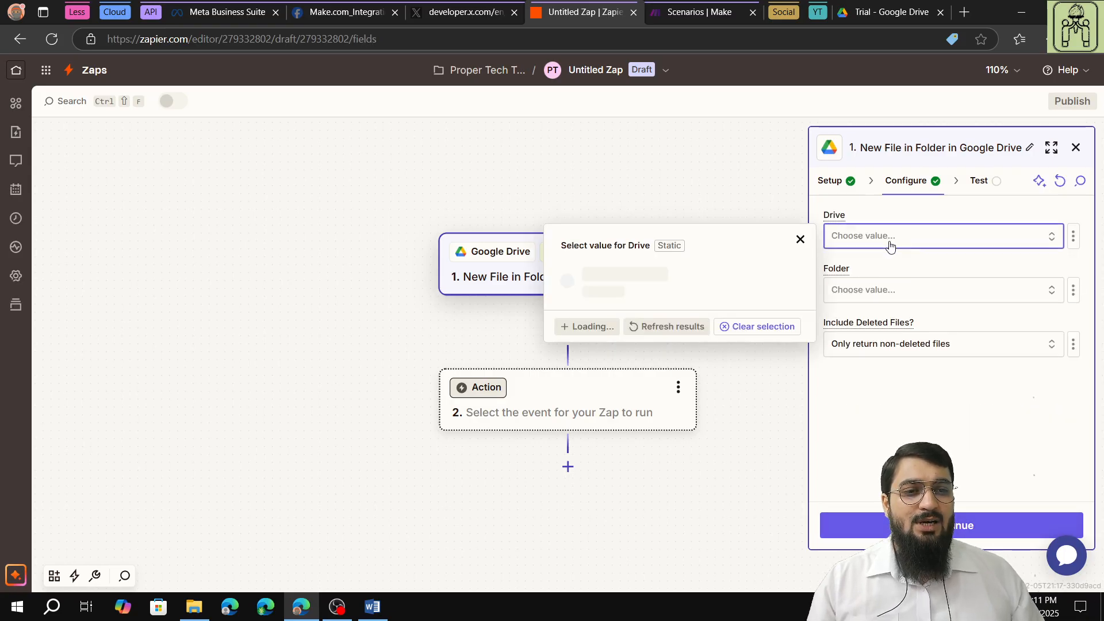
{"action": "left_click", "coordinate": [576, 285]}
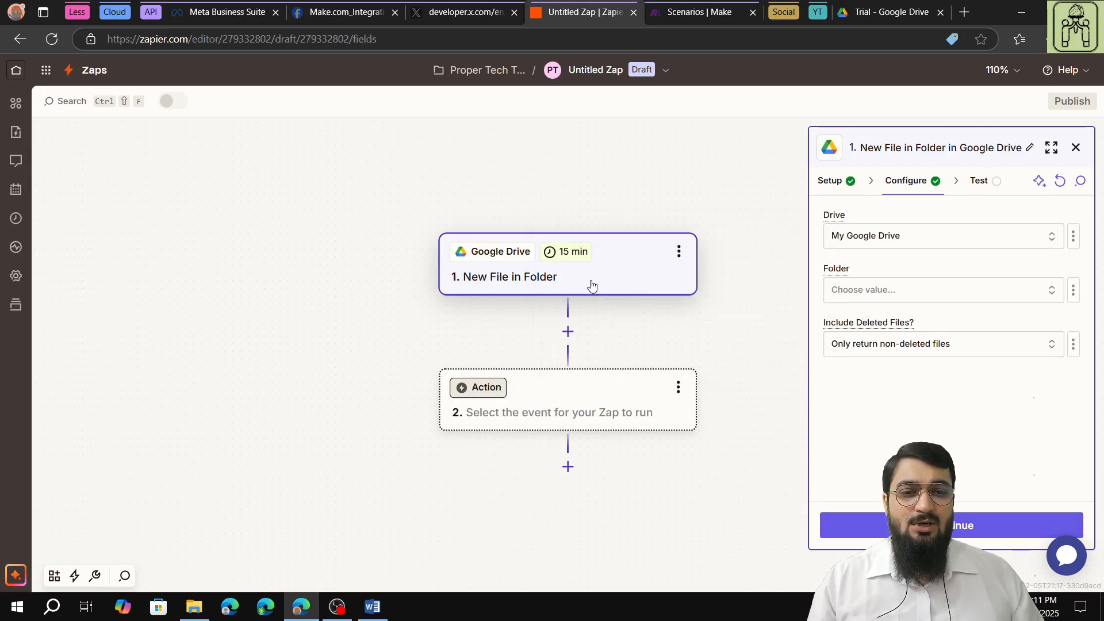
{"action": "left_click", "coordinate": [936, 302]}
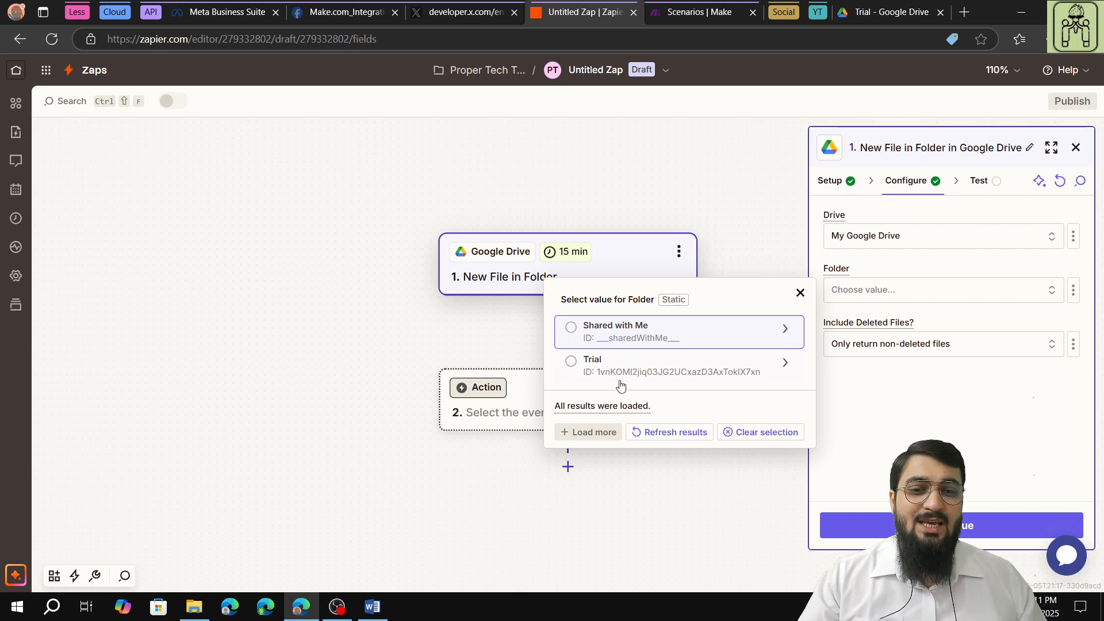
{"action": "left_click", "coordinate": [585, 373]}
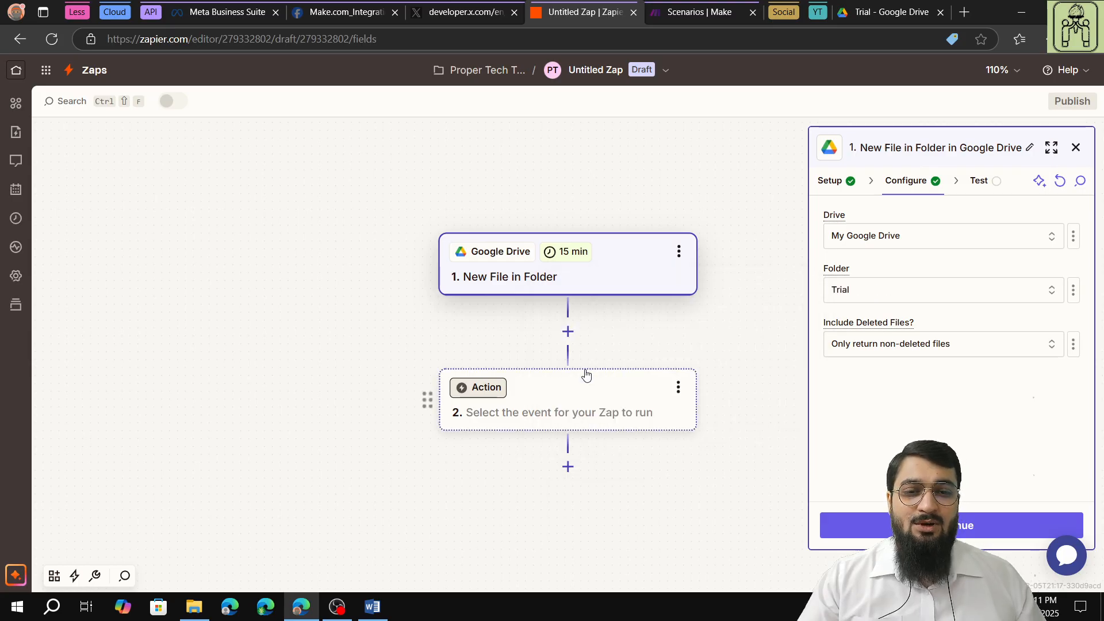
{"action": "left_click", "coordinate": [1035, 347]}
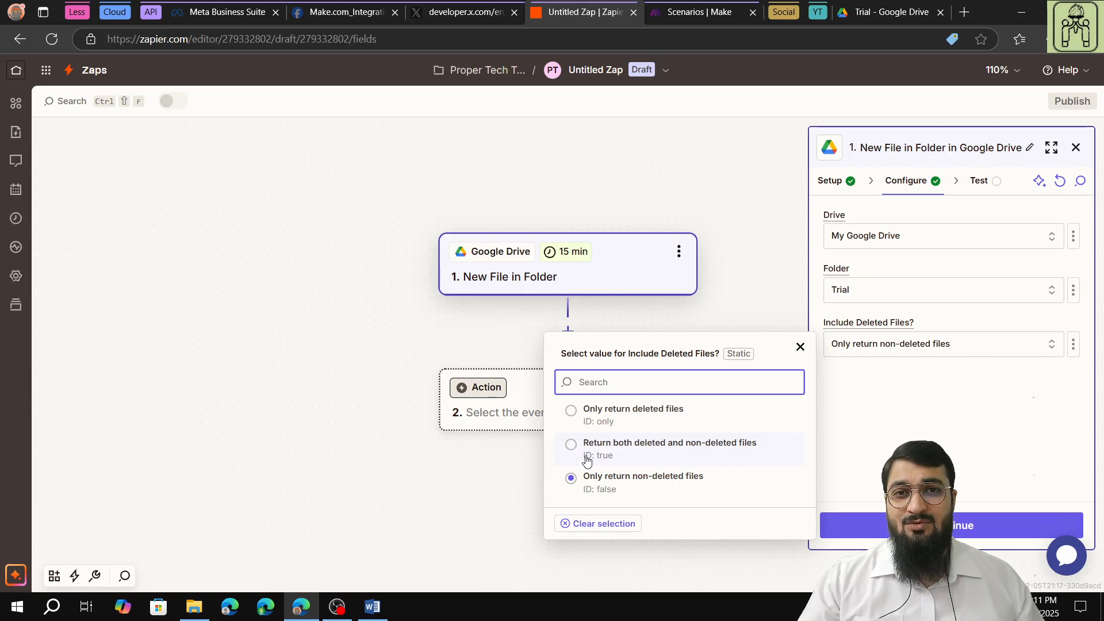
{"action": "left_click", "coordinate": [569, 478]}
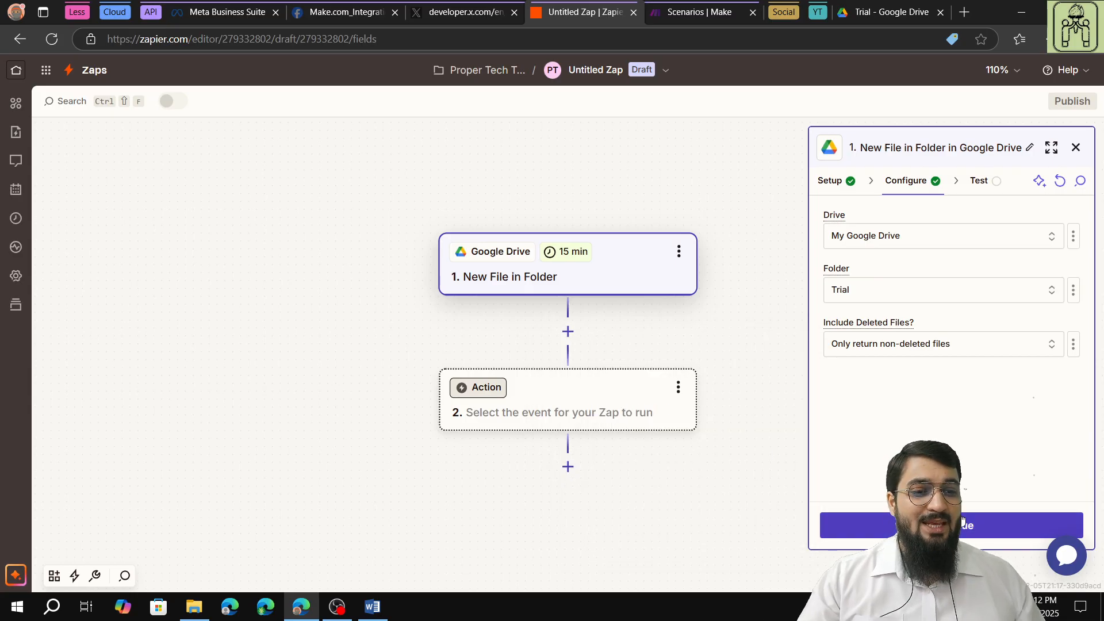
- Test the Google Drive trigger and select the File A record
{"action": "left_click", "coordinate": [989, 525]}
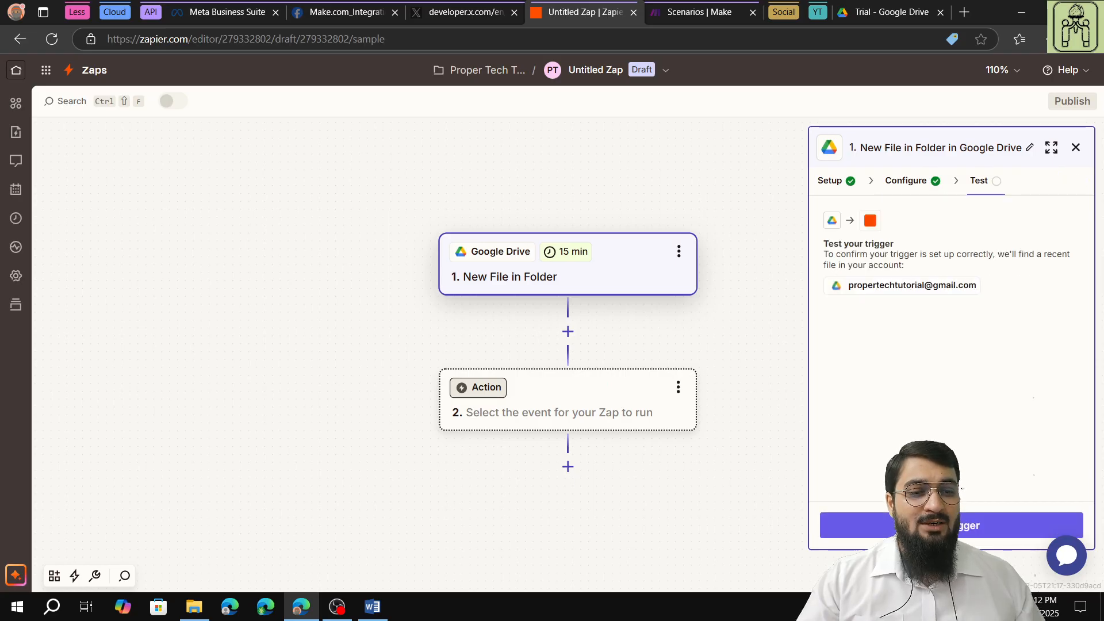
{"action": "left_click", "coordinate": [988, 525]}
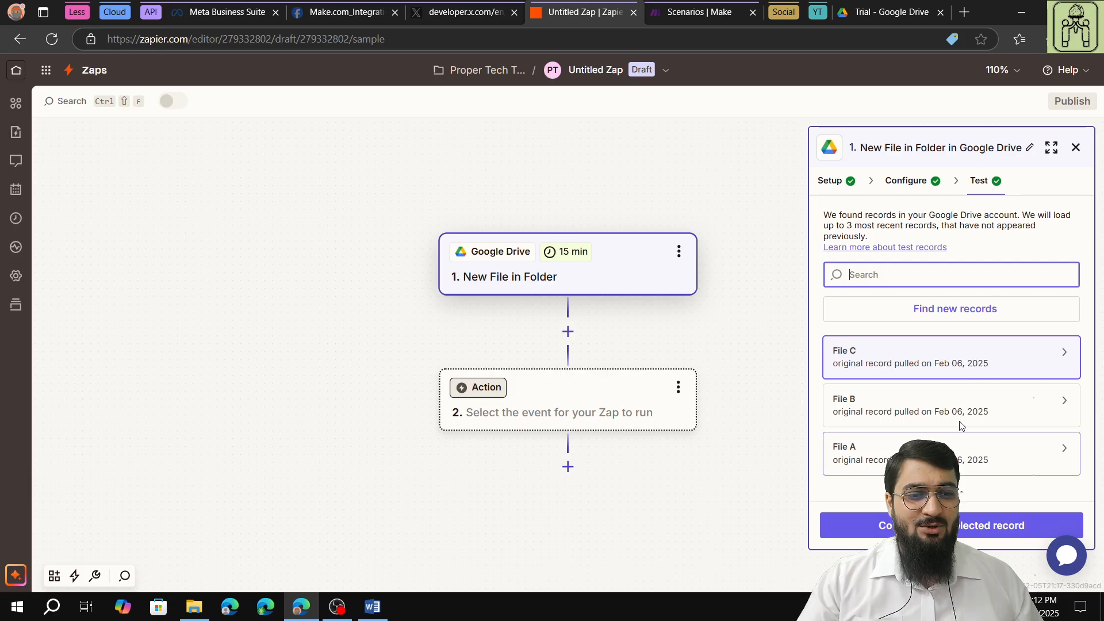
{"action": "left_click", "coordinate": [859, 453]}
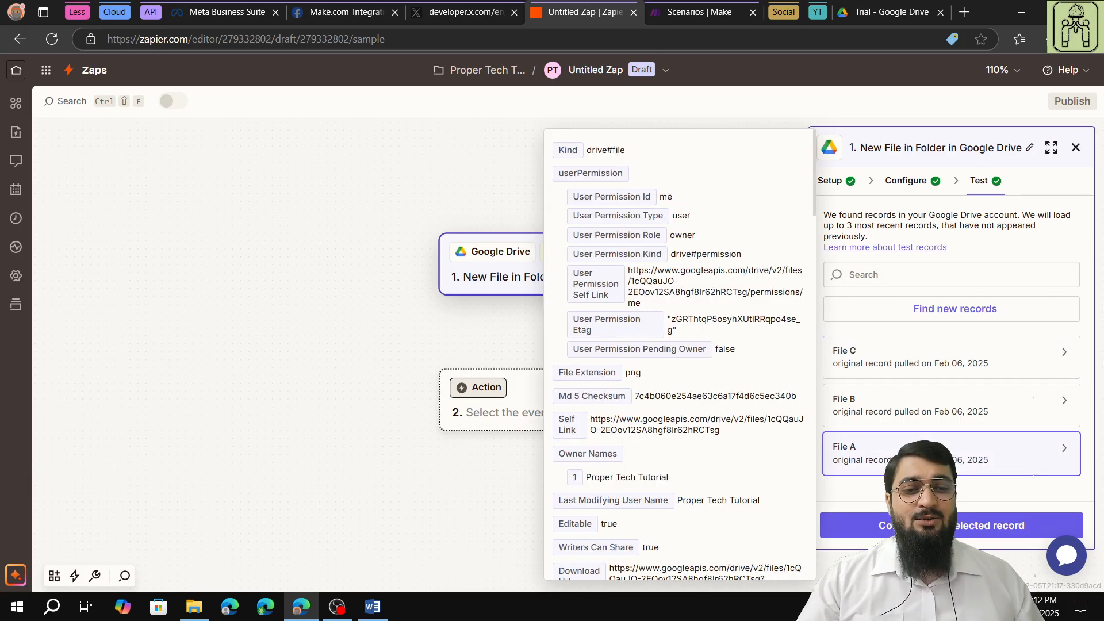
- Examine the data fields of the File A test record, including its links, title and image metadata
{"action": "scroll", "coordinate": [748, 438], "scroll_direction": "down", "scroll_amount": 10}
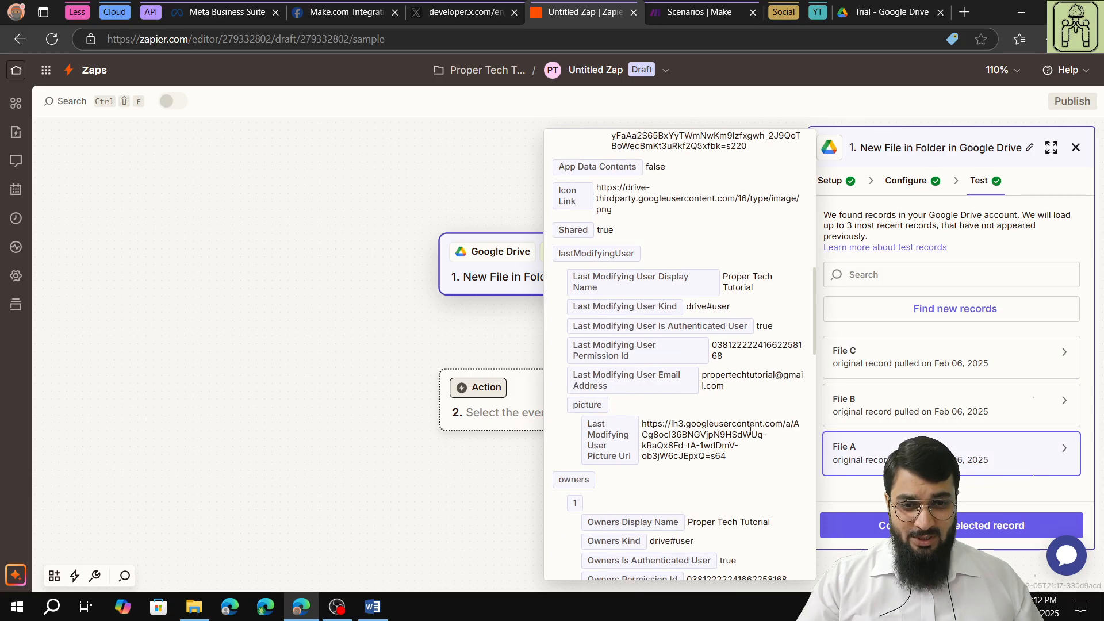
{"action": "left_click", "coordinate": [337, 607]}
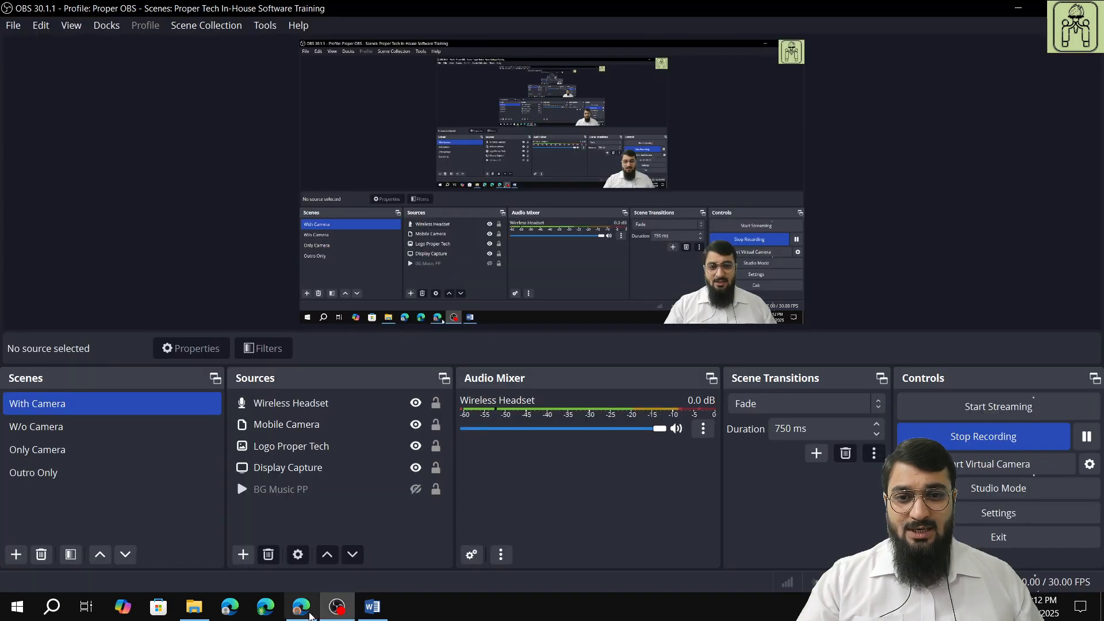
{"action": "left_click", "coordinate": [302, 606]}
{"action": "scroll", "coordinate": [713, 480], "scroll_direction": "down", "scroll_amount": 8}
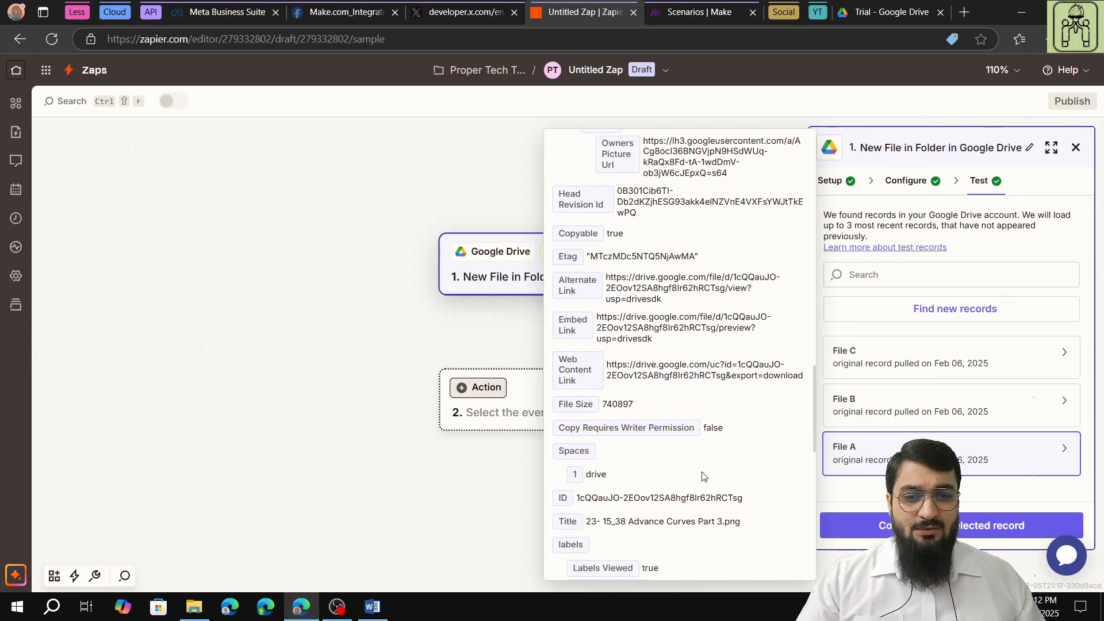
{"action": "scroll", "coordinate": [702, 471], "scroll_direction": "down", "scroll_amount": 6}
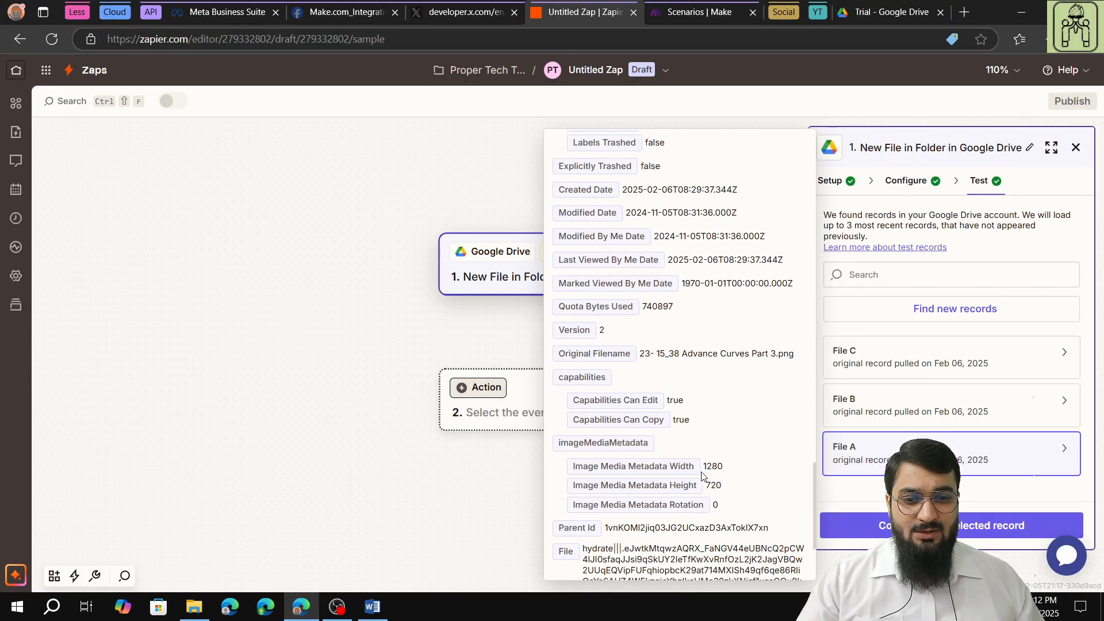
{"action": "scroll", "coordinate": [702, 473], "scroll_direction": "up", "scroll_amount": 12}
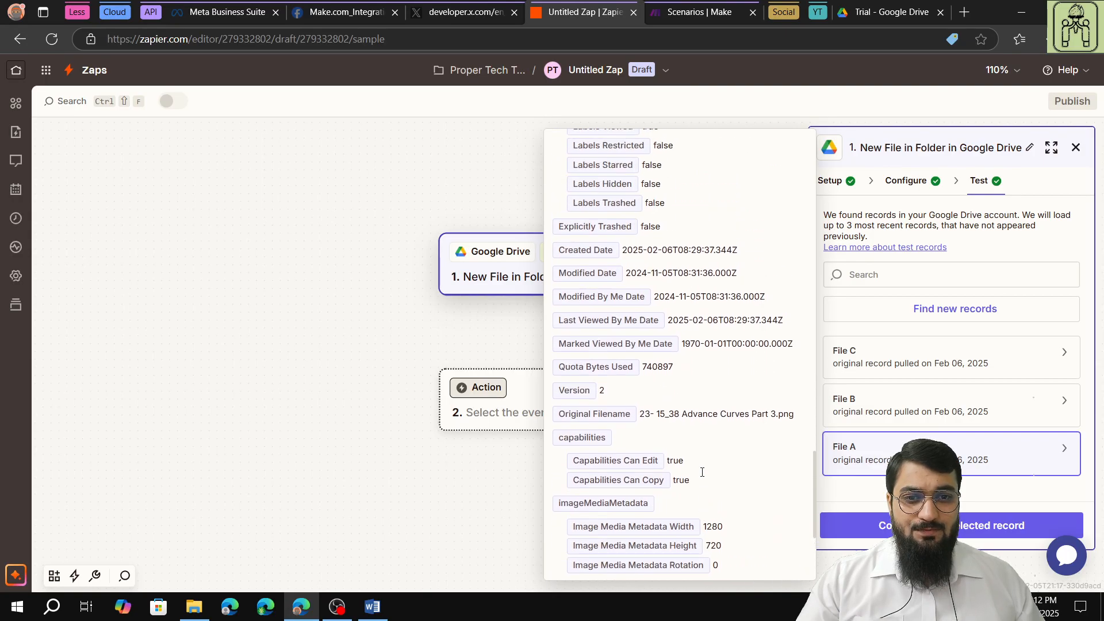
{"action": "scroll", "coordinate": [702, 472], "scroll_direction": "up", "scroll_amount": 6}
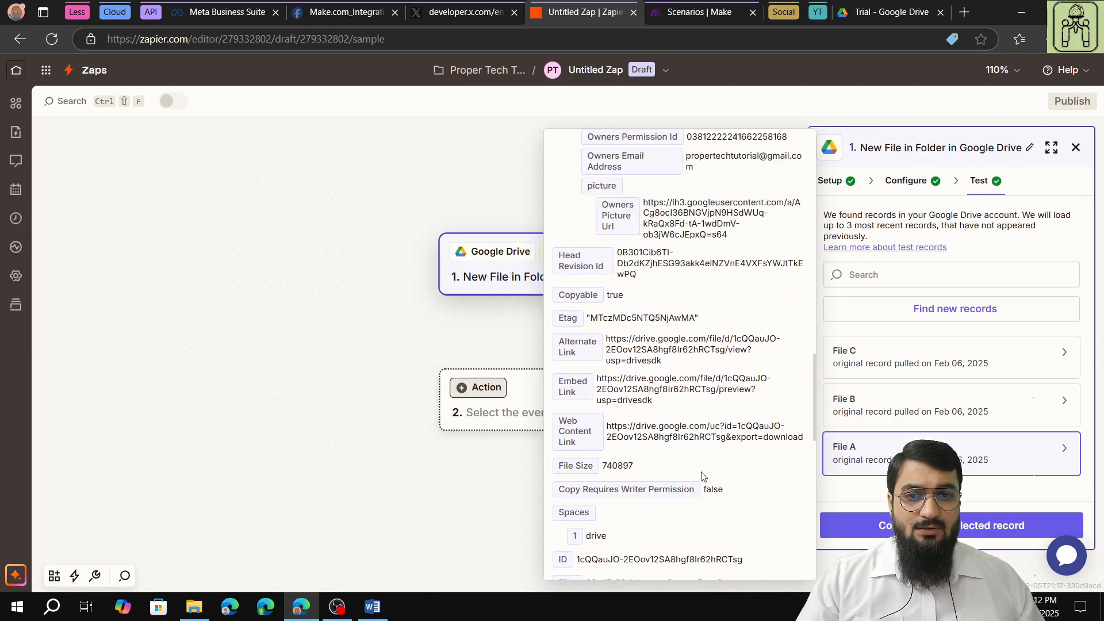
{"action": "scroll", "coordinate": [702, 475], "scroll_direction": "up", "scroll_amount": 8}
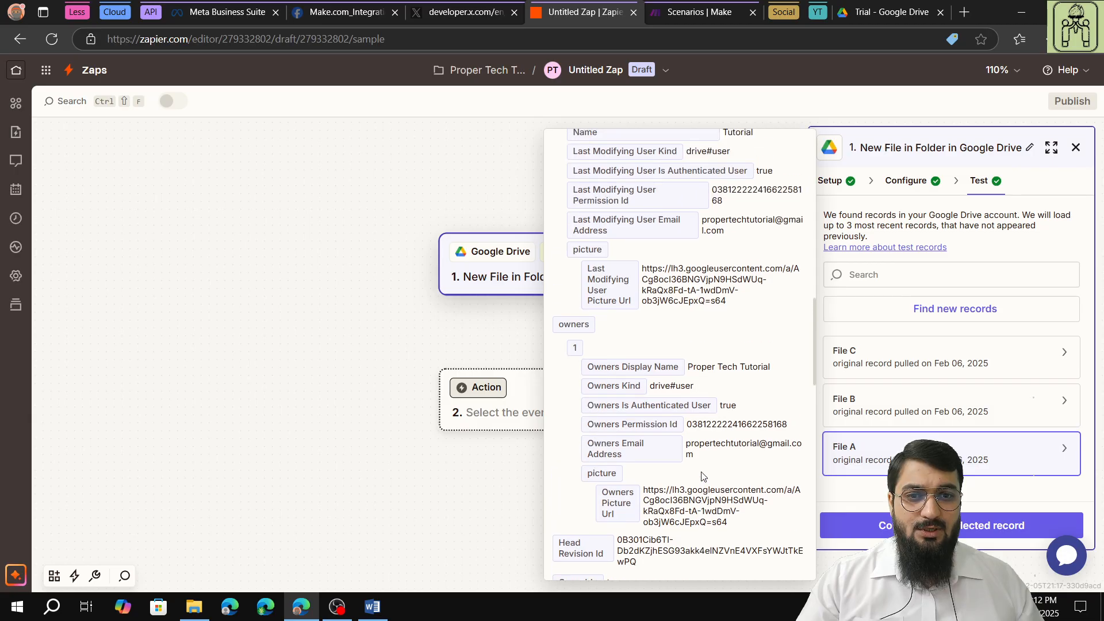
- Review the File A record's fields again from the beginning and highlight its Original Filename value
{"action": "scroll", "coordinate": [702, 475], "scroll_direction": "up", "scroll_amount": 7}
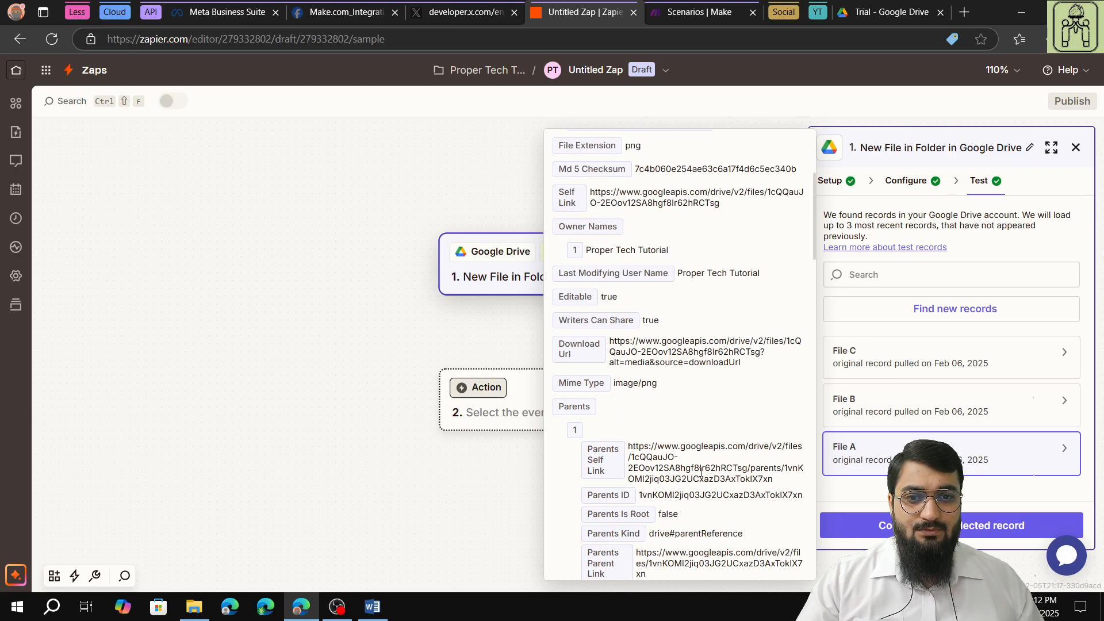
{"action": "scroll", "coordinate": [701, 472], "scroll_direction": "up", "scroll_amount": 2}
{"action": "scroll", "coordinate": [701, 476], "scroll_direction": "up", "scroll_amount": 4}
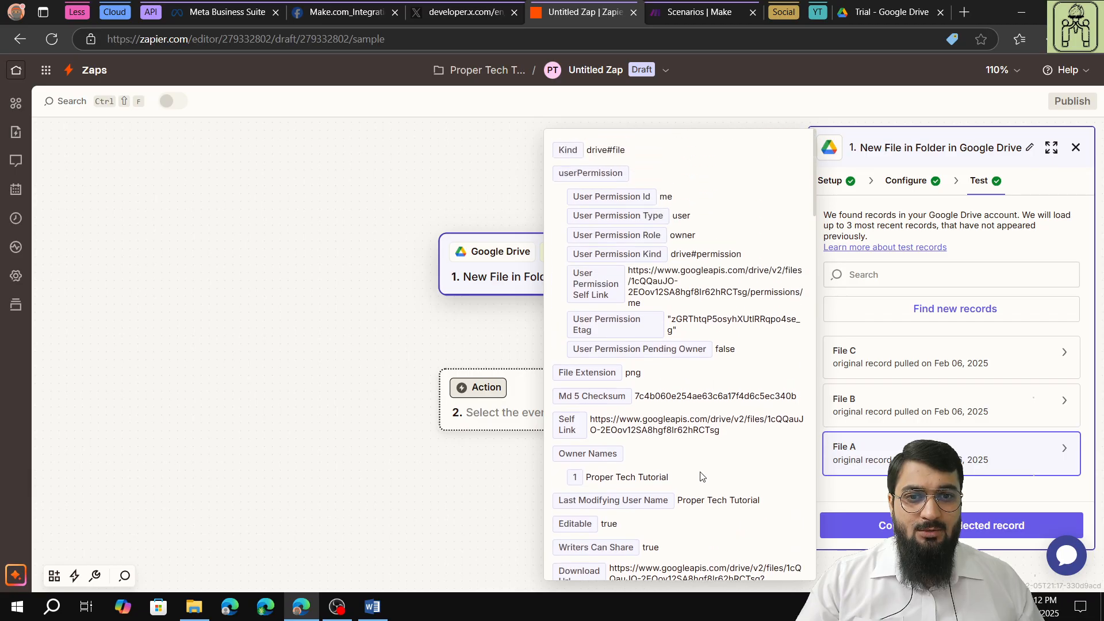
{"action": "scroll", "coordinate": [701, 477], "scroll_direction": "down", "scroll_amount": 12}
{"action": "scroll", "coordinate": [701, 477], "scroll_direction": "down", "scroll_amount": 13}
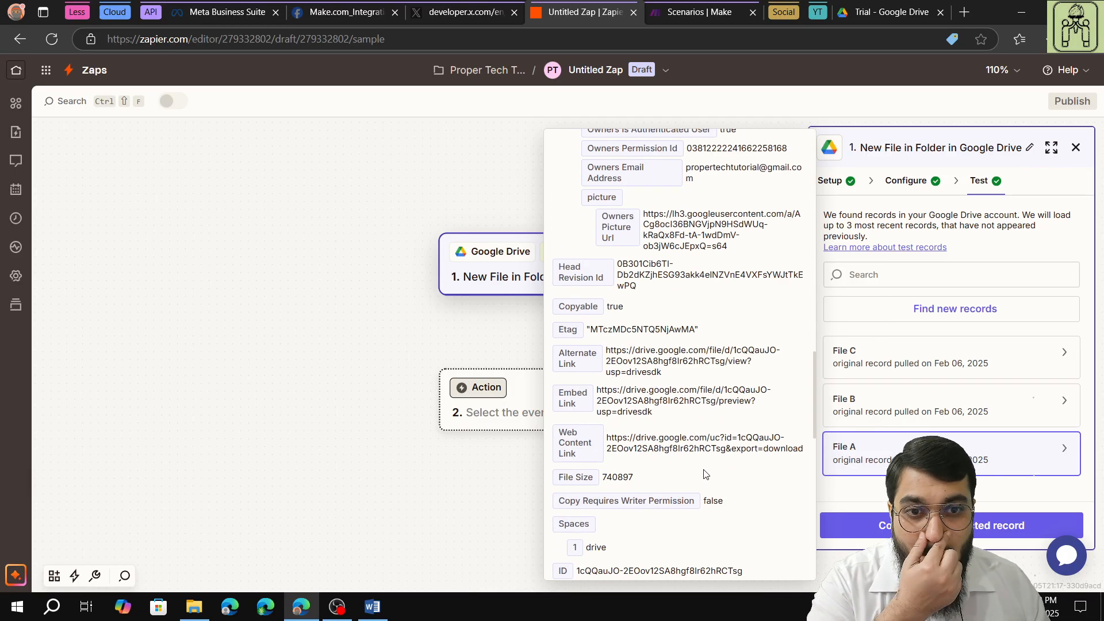
{"action": "scroll", "coordinate": [705, 477], "scroll_direction": "down", "scroll_amount": 3}
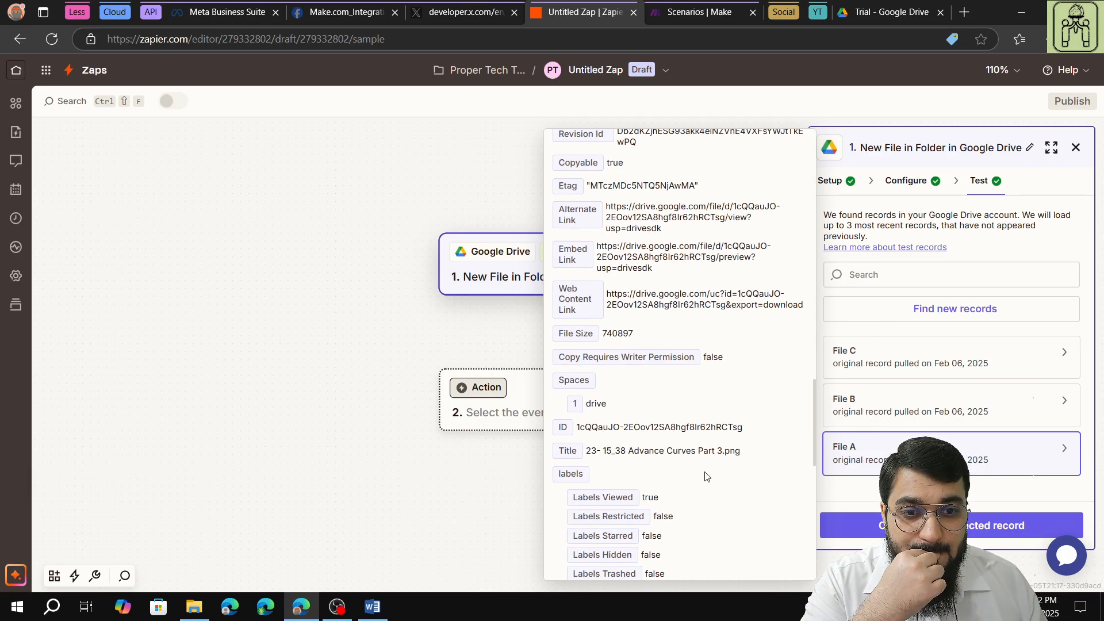
{"action": "scroll", "coordinate": [707, 476], "scroll_direction": "down", "scroll_amount": 6}
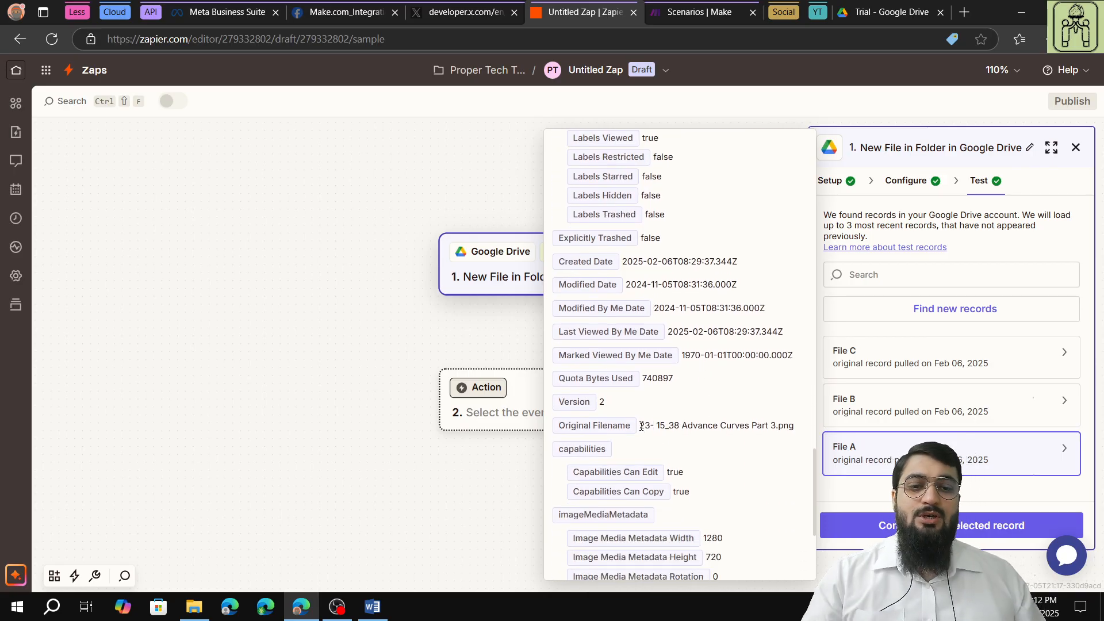
{"action": "left_click_drag", "start_coordinate": [641, 426], "coordinate": [780, 435]}
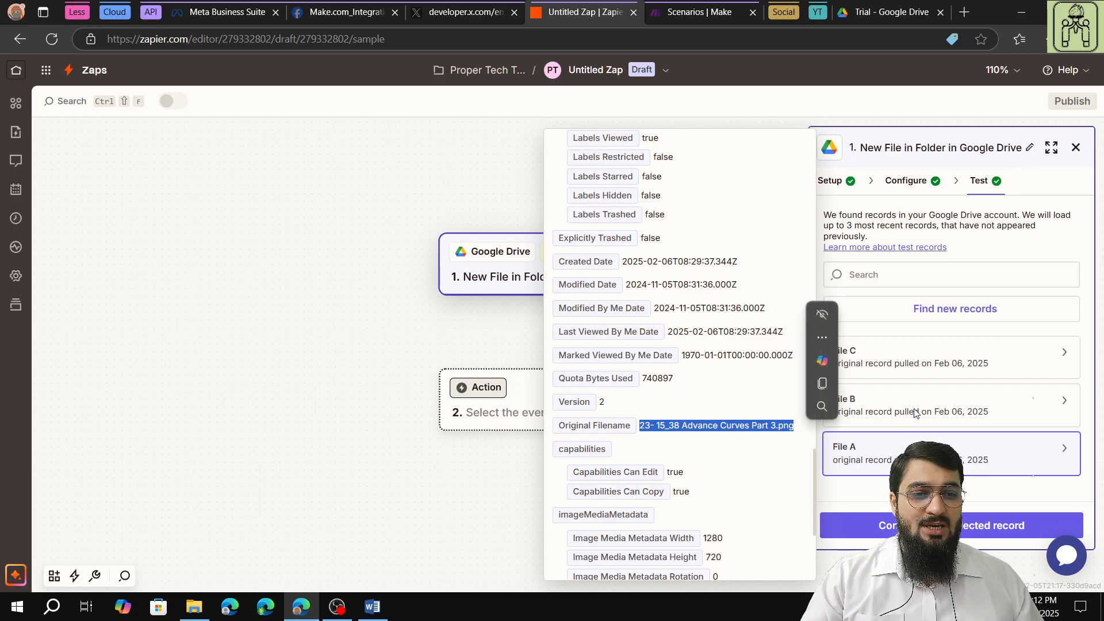
- Select the File B record, examine its data fields and highlight its Title value
{"action": "left_click", "coordinate": [896, 423]}
{"action": "scroll", "coordinate": [727, 463], "scroll_direction": "down", "scroll_amount": 10}
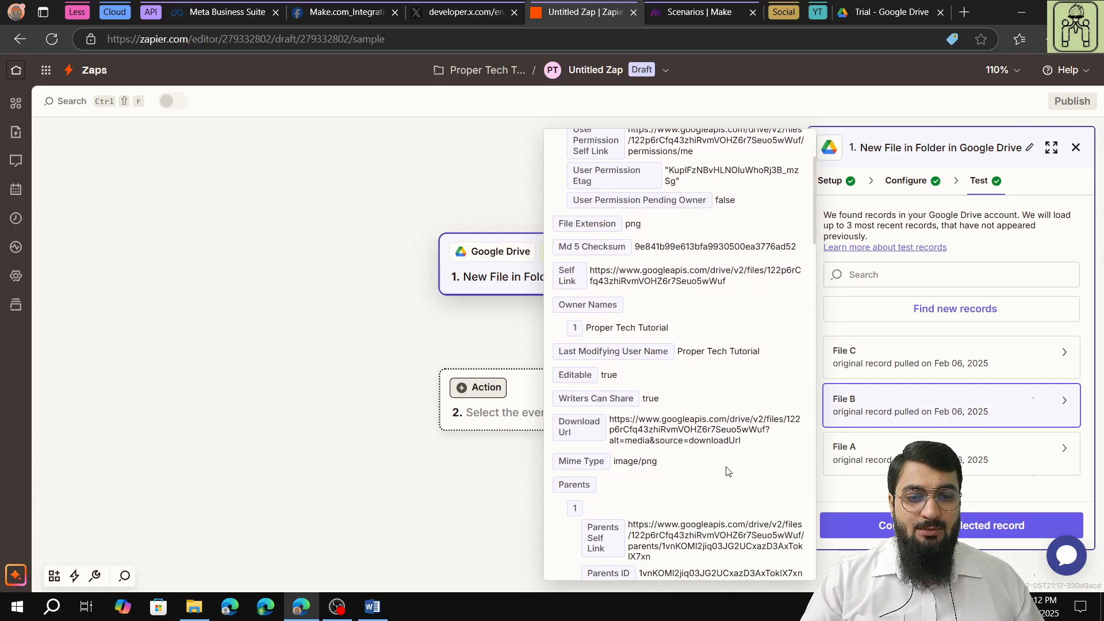
{"action": "scroll", "coordinate": [727, 471], "scroll_direction": "down", "scroll_amount": 6}
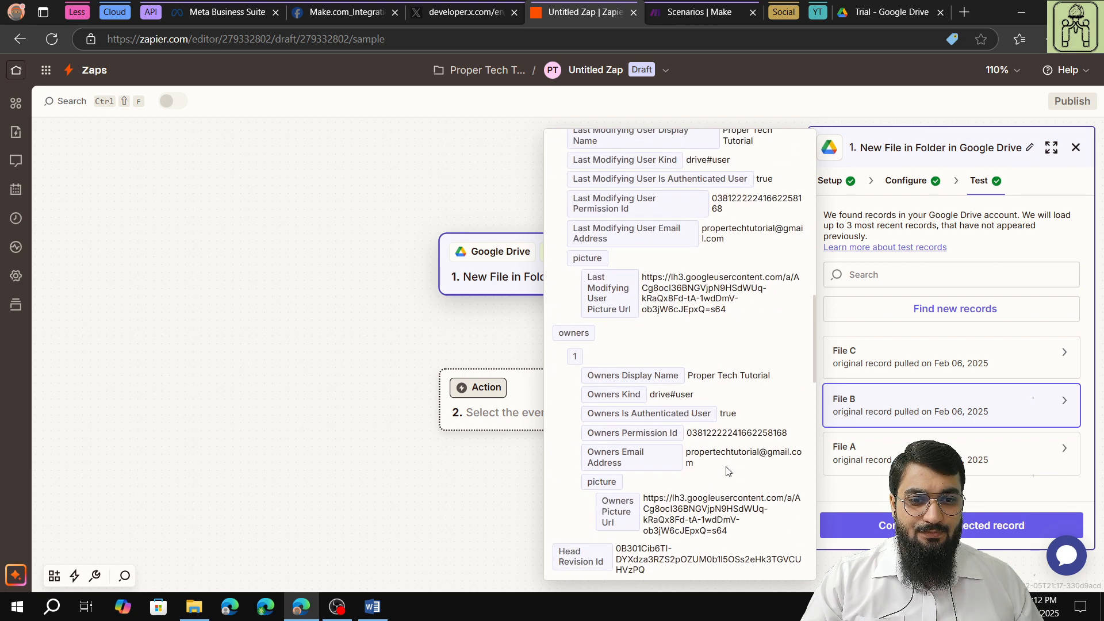
{"action": "scroll", "coordinate": [727, 471], "scroll_direction": "down", "scroll_amount": 5}
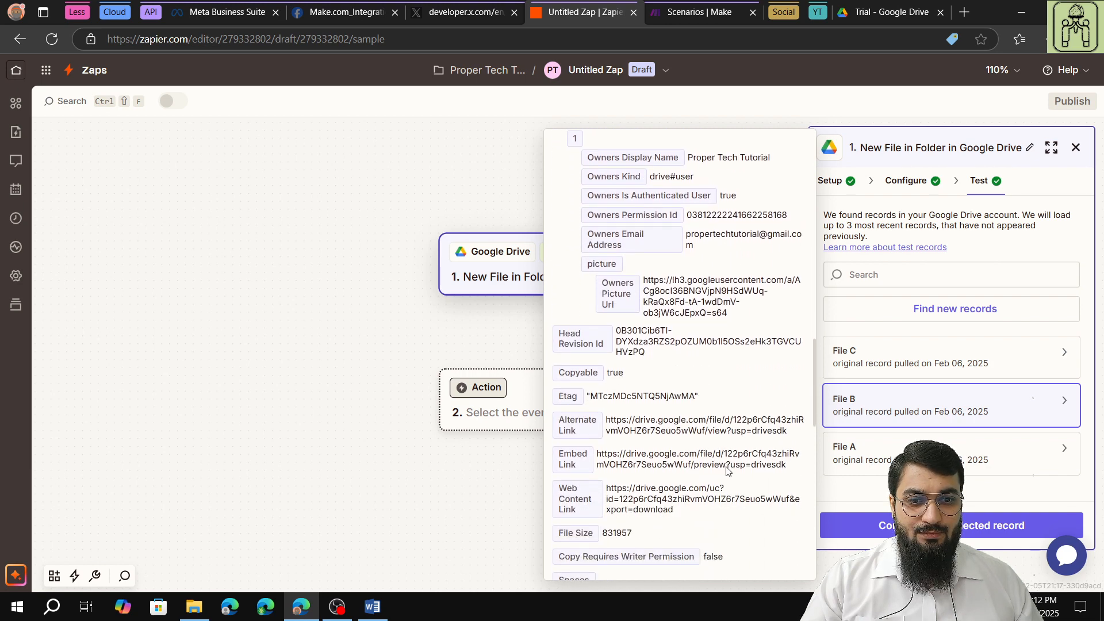
{"action": "scroll", "coordinate": [728, 472], "scroll_direction": "down", "scroll_amount": 3}
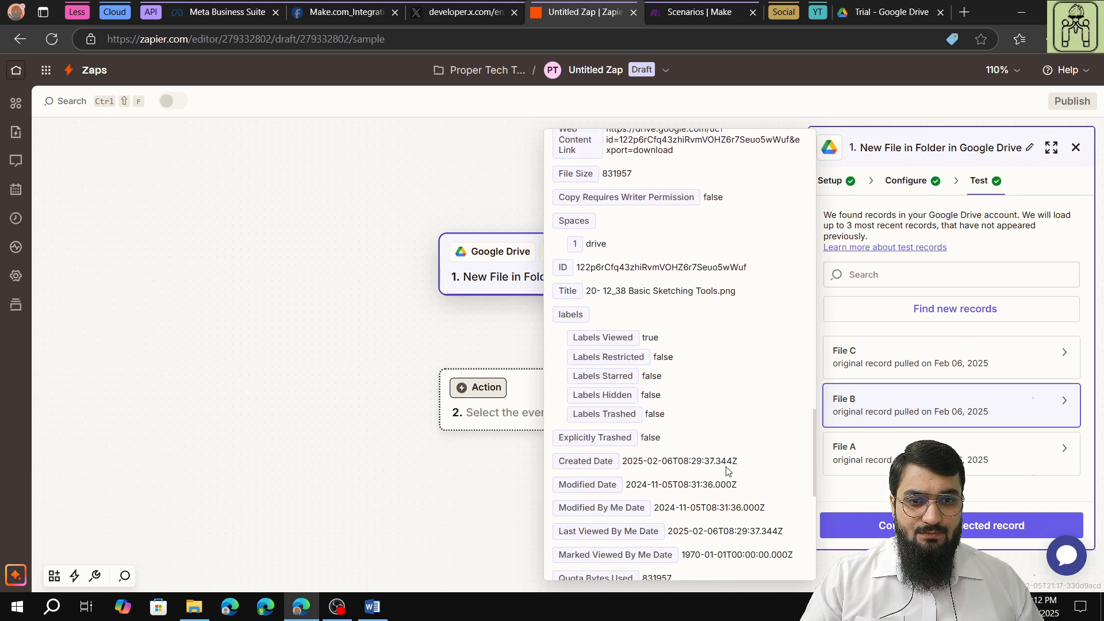
{"action": "mouse_move", "coordinate": [589, 290]}
{"action": "left_mouse_down"}
{"action": "mouse_move", "coordinate": [730, 308]}
{"action": "mouse_move", "coordinate": [741, 299]}
{"action": "left_mouse_up"}
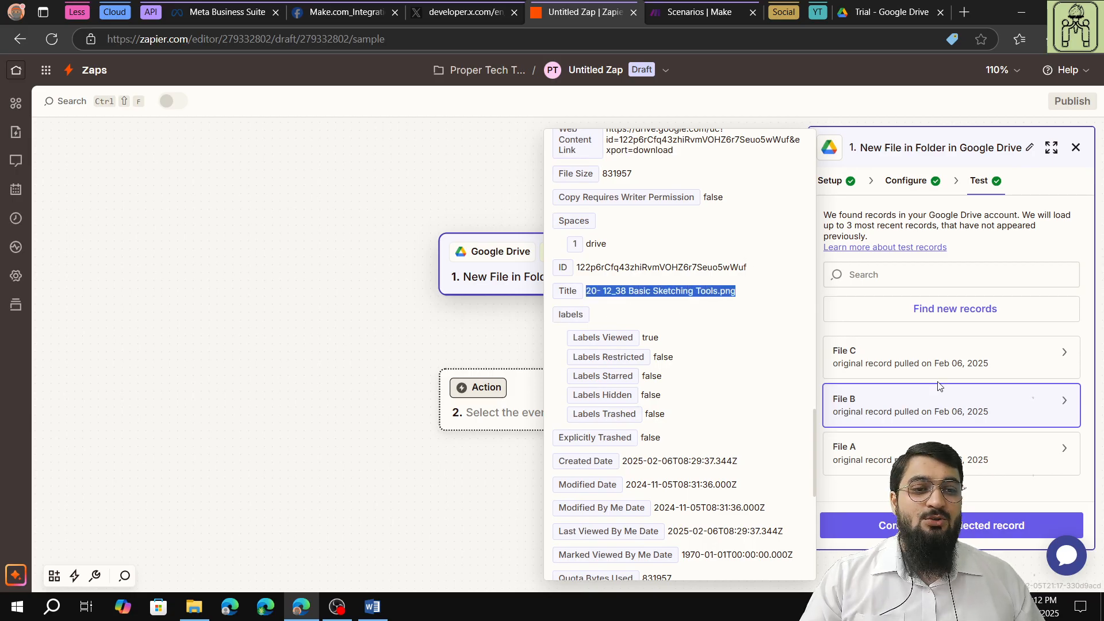
- Examine the data fields of the File C record and highlight its Title value
{"action": "scroll", "coordinate": [678, 402], "scroll_direction": "down", "scroll_amount": 5}
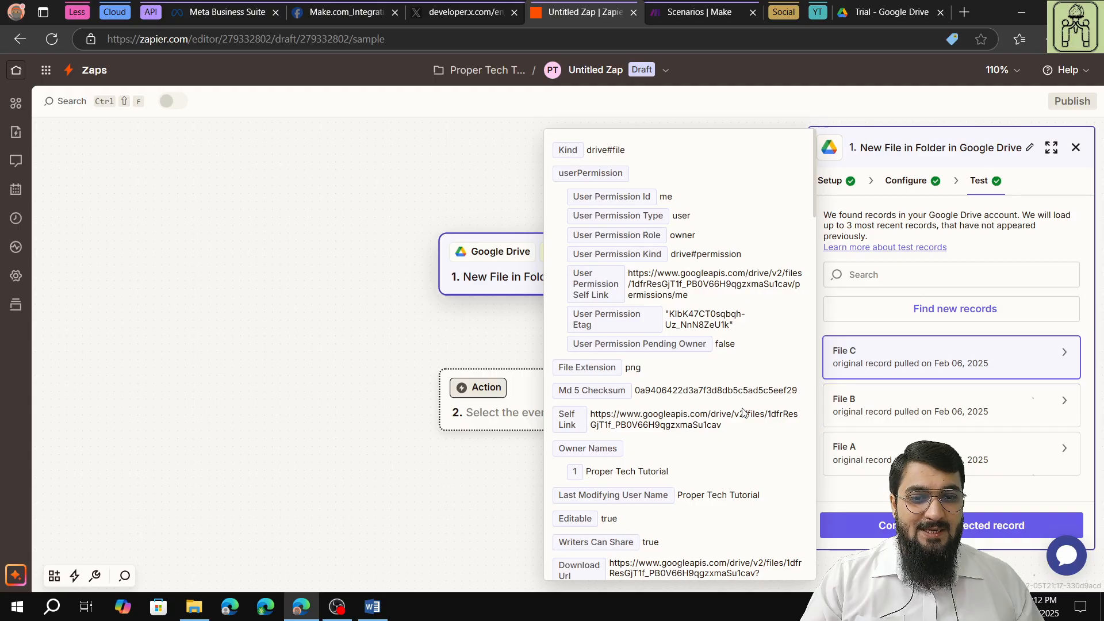
{"action": "scroll", "coordinate": [741, 413], "scroll_direction": "down", "scroll_amount": 6}
{"action": "scroll", "coordinate": [692, 442], "scroll_direction": "down", "scroll_amount": 10}
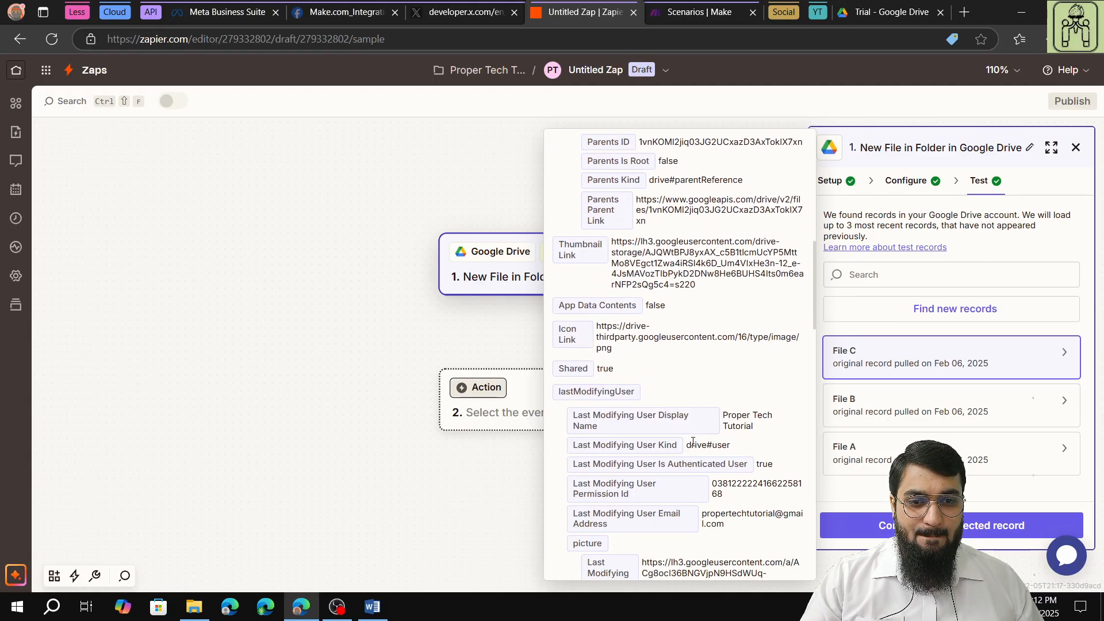
{"action": "scroll", "coordinate": [693, 441], "scroll_direction": "down", "scroll_amount": 5}
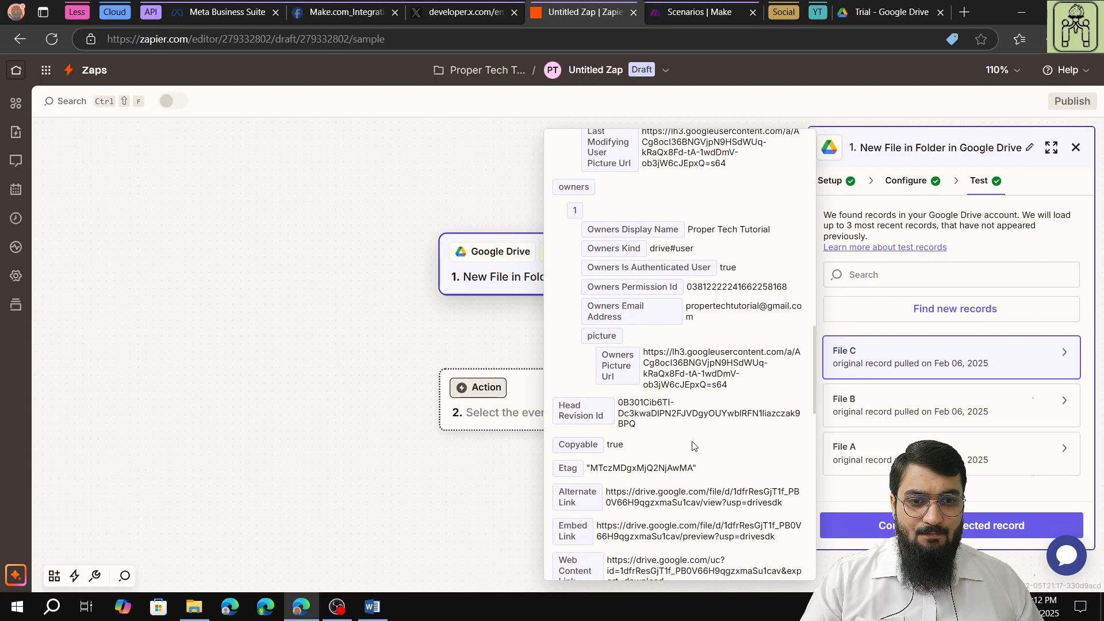
{"action": "scroll", "coordinate": [694, 446], "scroll_direction": "down", "scroll_amount": 3}
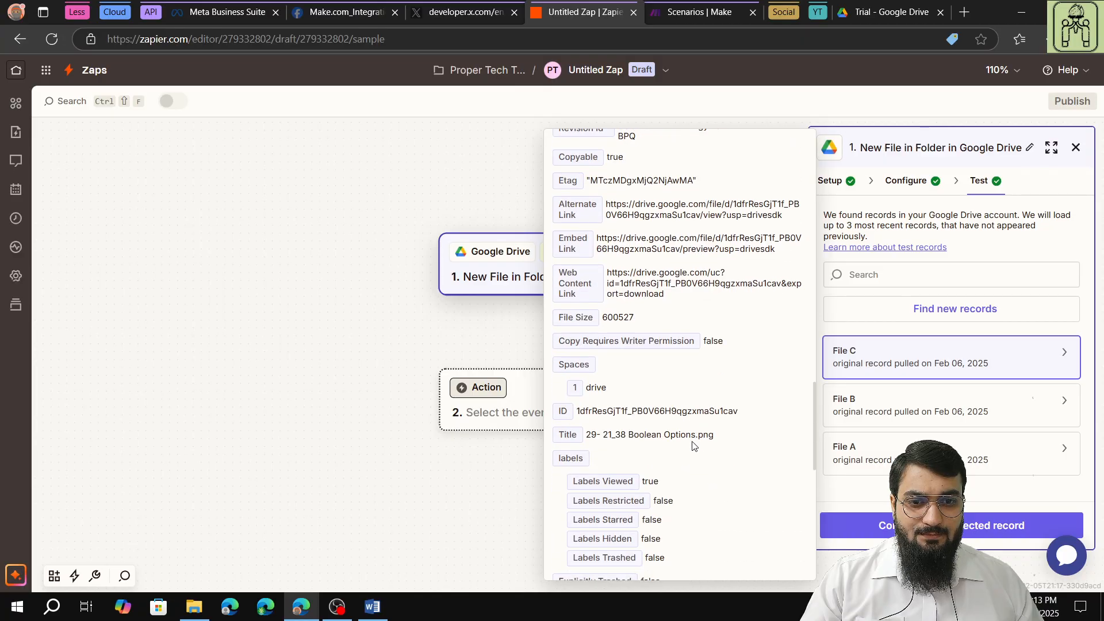
{"action": "scroll", "coordinate": [693, 445], "scroll_direction": "down", "scroll_amount": 3}
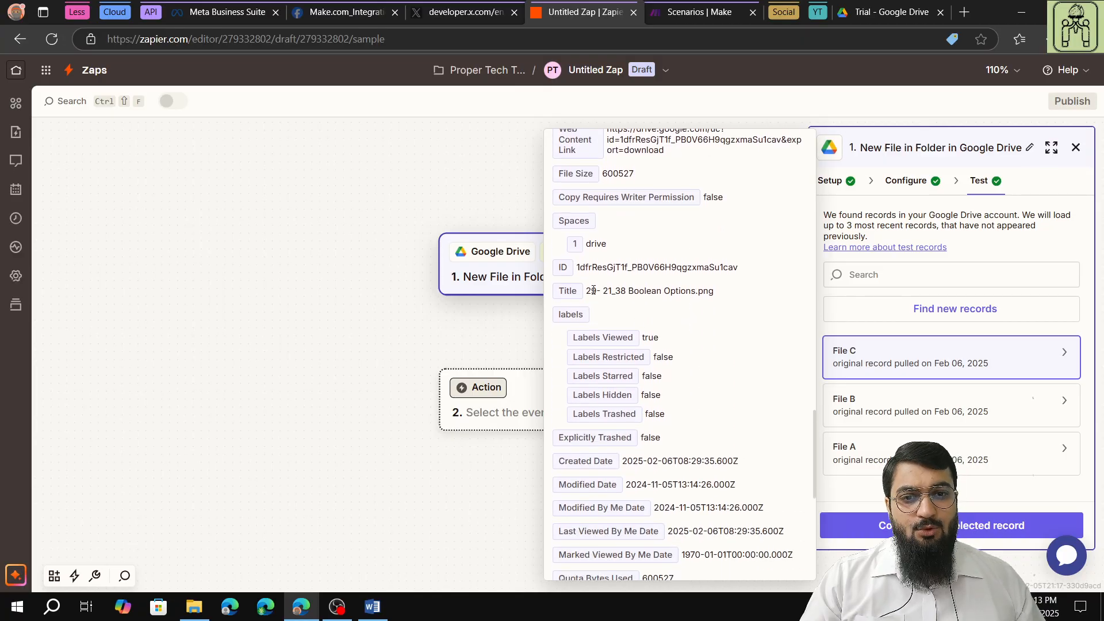
{"action": "left_click_drag", "start_coordinate": [593, 291], "coordinate": [729, 309]}
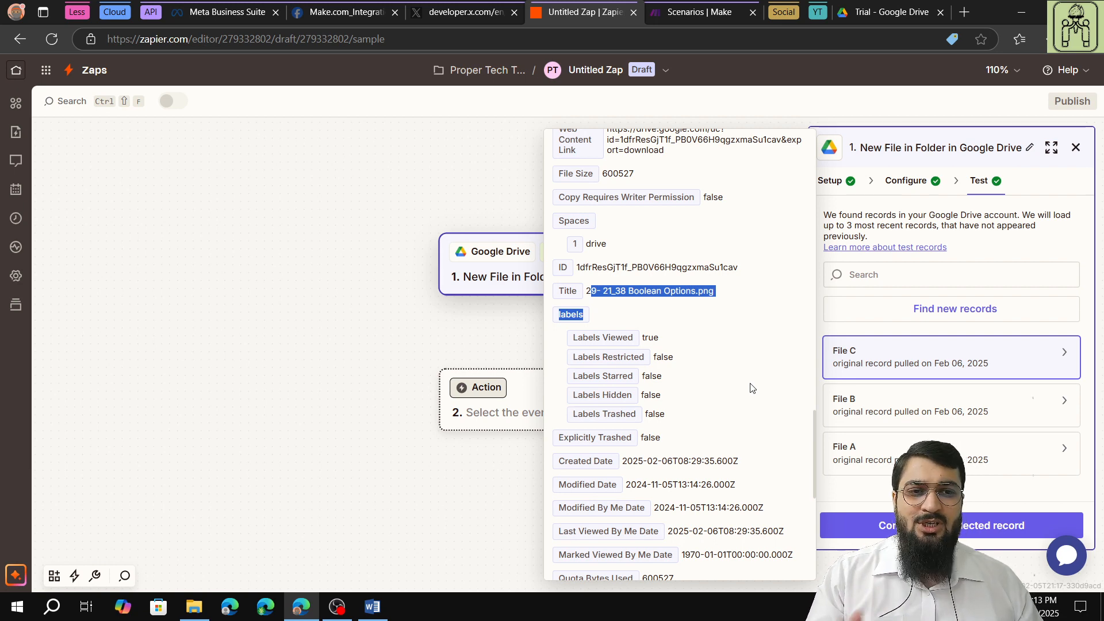
{"action": "left_click", "coordinate": [695, 317]}
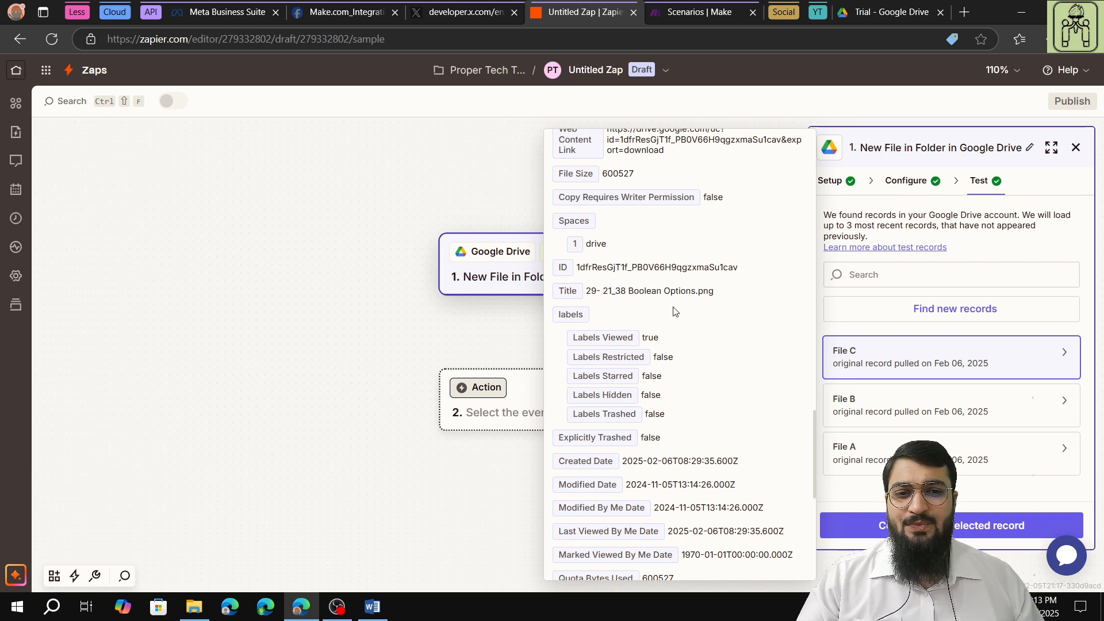
- Continue with File B as the trigger's test record and choose LinkedIn as the action app
{"action": "left_click", "coordinate": [877, 408]}
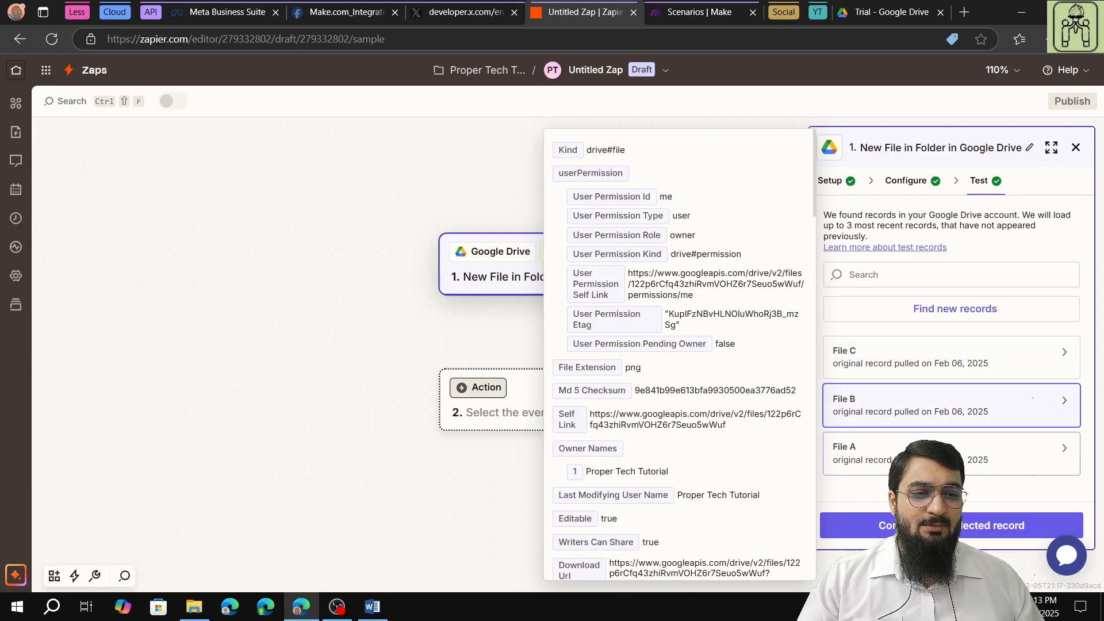
{"action": "left_click", "coordinate": [885, 525]}
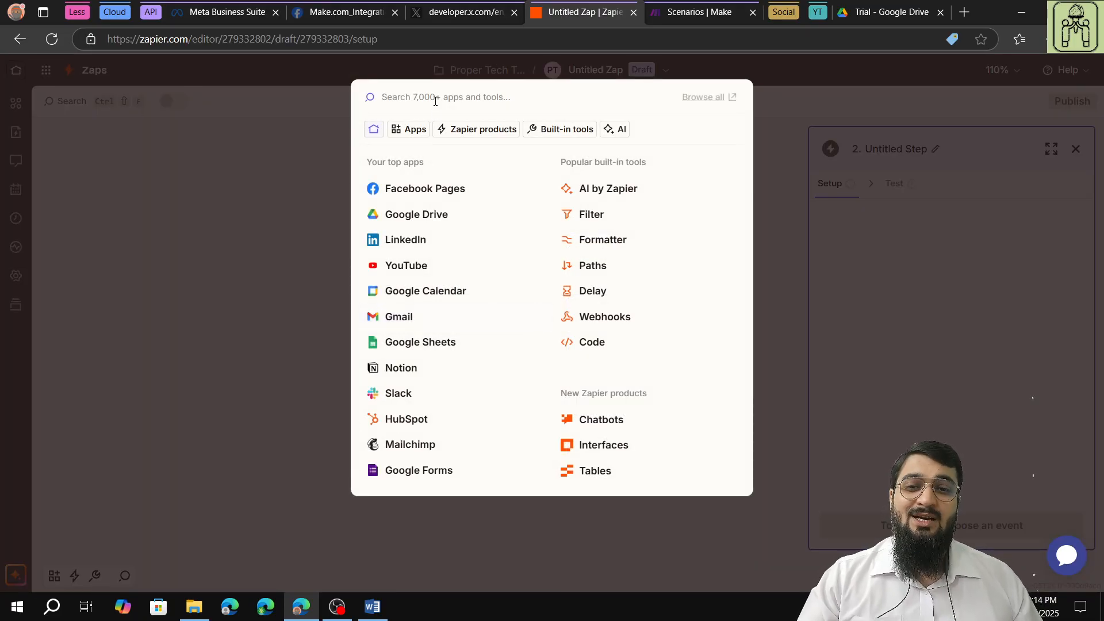
{"action": "left_click", "coordinate": [425, 240]}
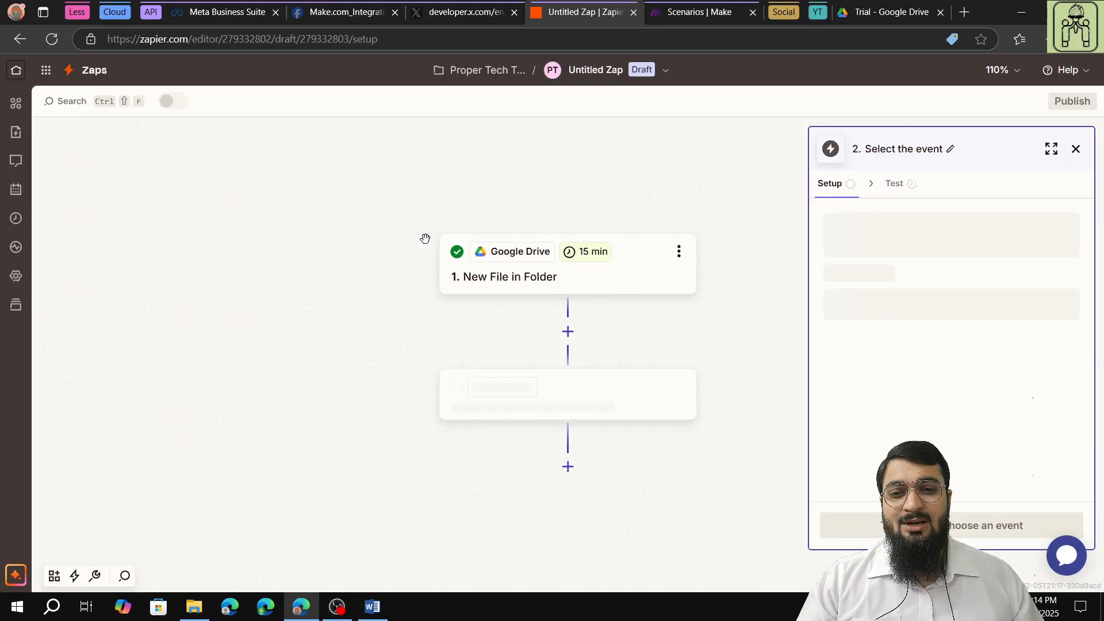
- Set the LinkedIn action event to Create Share Update
{"action": "left_click", "coordinate": [965, 303]}
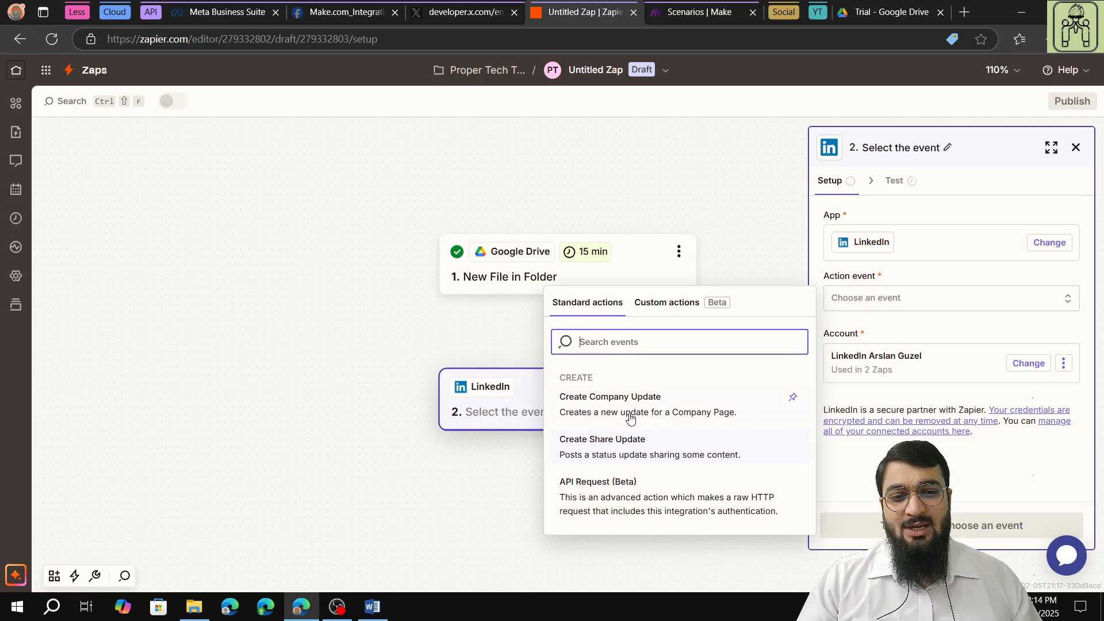
{"action": "left_click", "coordinate": [637, 456]}
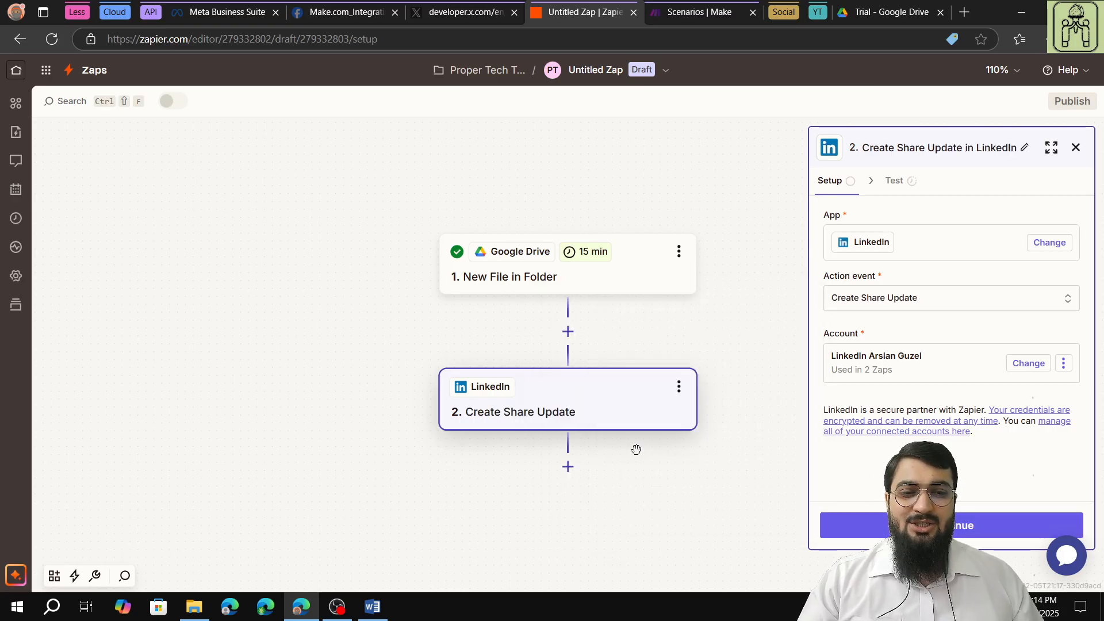
{"action": "left_click", "coordinate": [916, 299]}
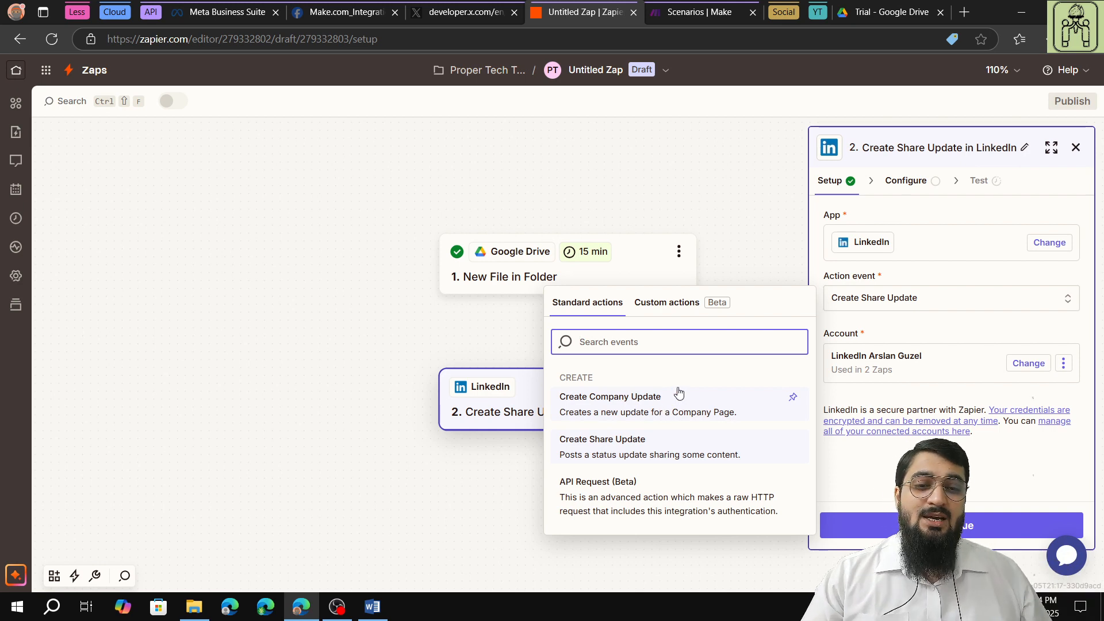
{"action": "left_click", "coordinate": [693, 457]}
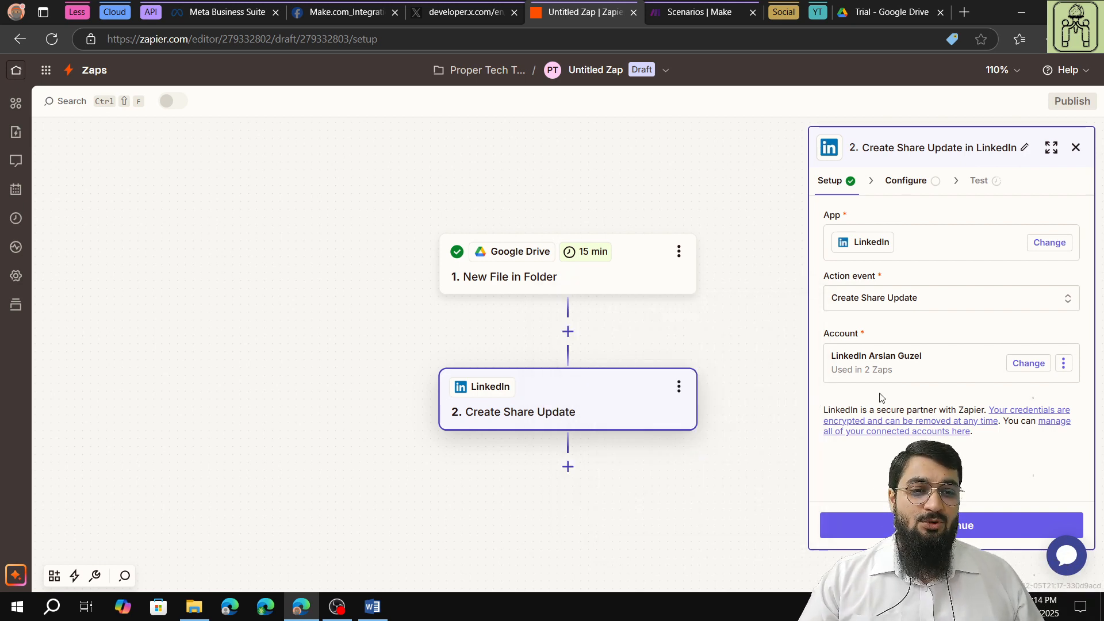
- Test the LinkedIn account connection and continue to the action's configuration
{"action": "left_click", "coordinate": [1063, 364]}
{"action": "left_click", "coordinate": [1019, 425]}
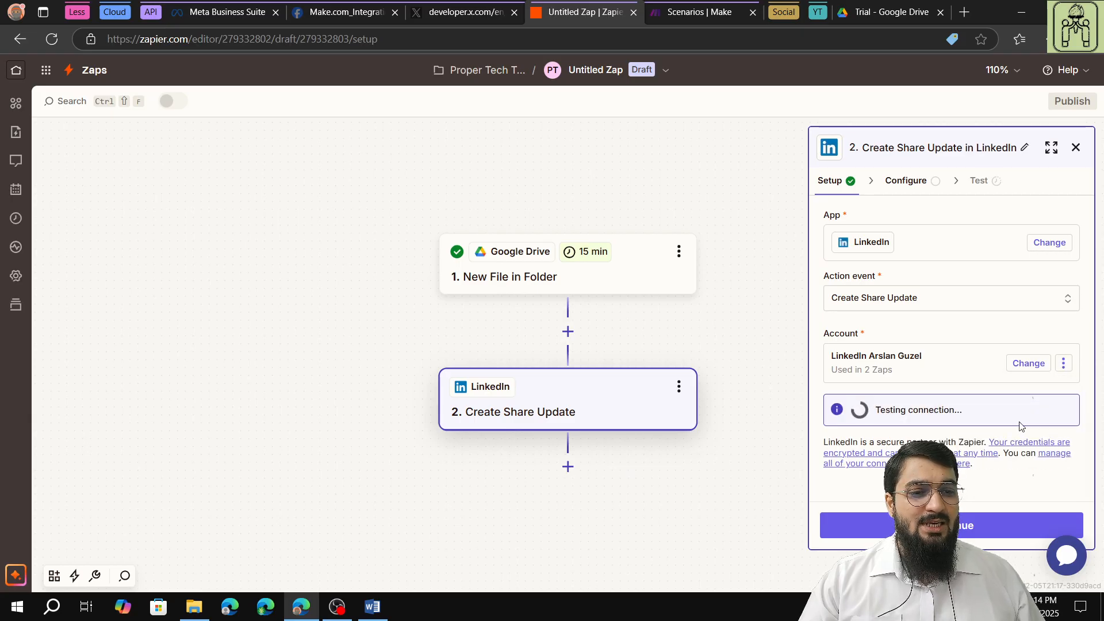
{"action": "left_click", "coordinate": [993, 524]}
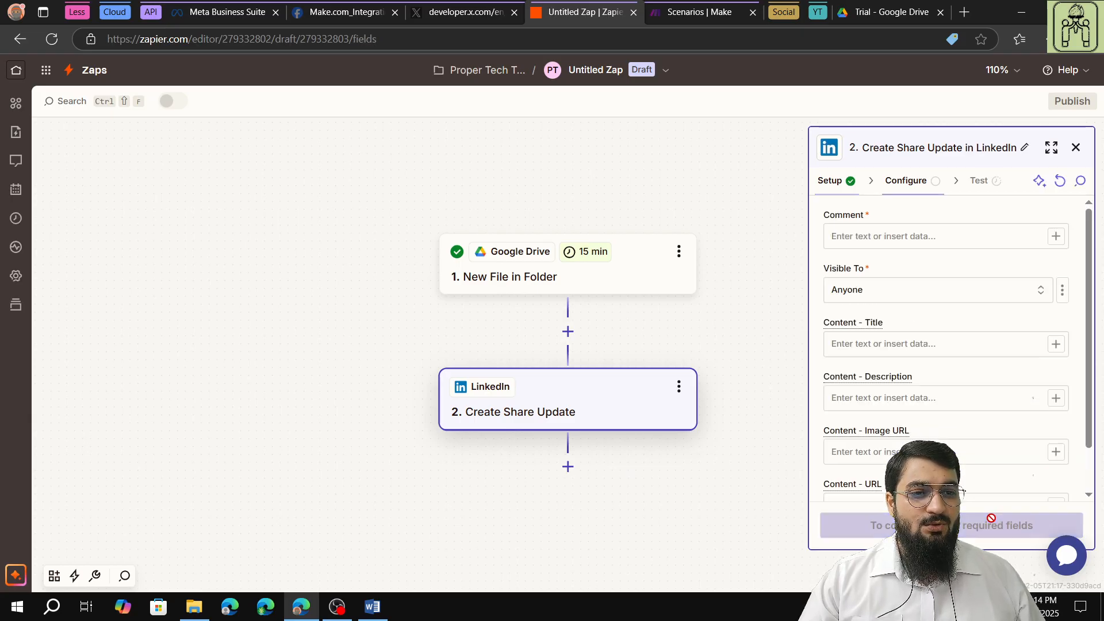
- Map the Comment field to the Title from the Google Drive trigger
{"action": "left_click", "coordinate": [897, 241]}
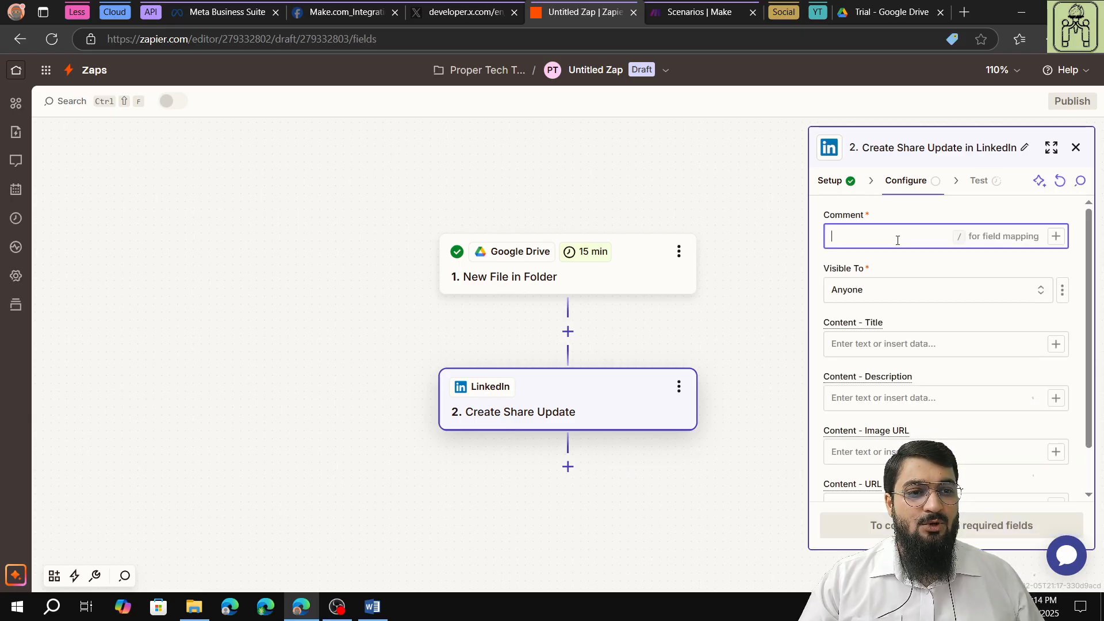
{"action": "left_click", "coordinate": [1055, 236]}
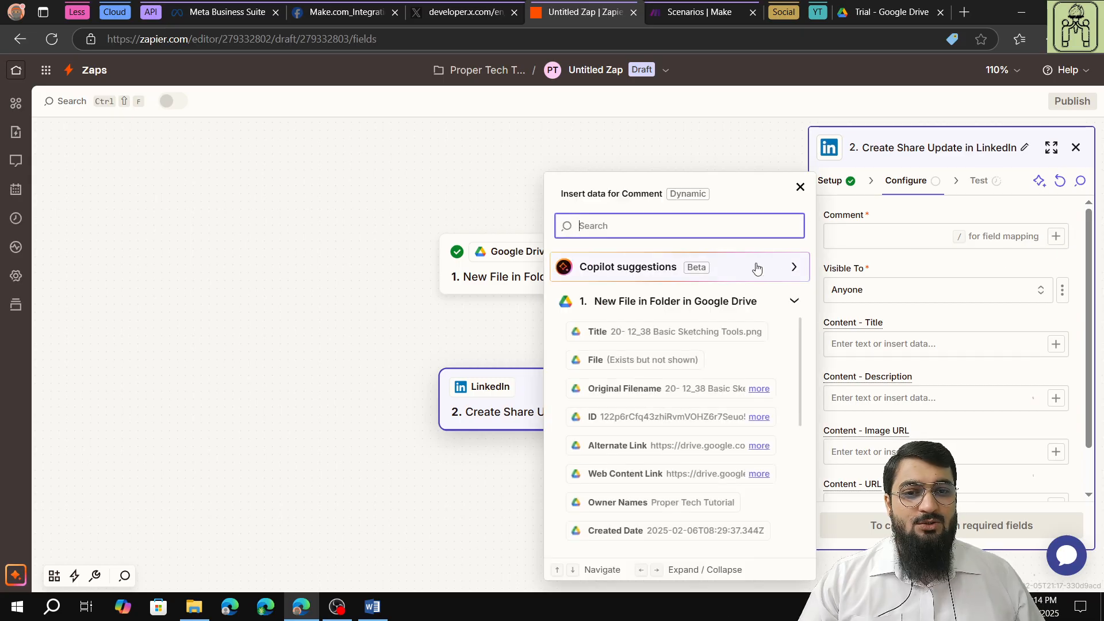
{"action": "left_click", "coordinate": [660, 338]}
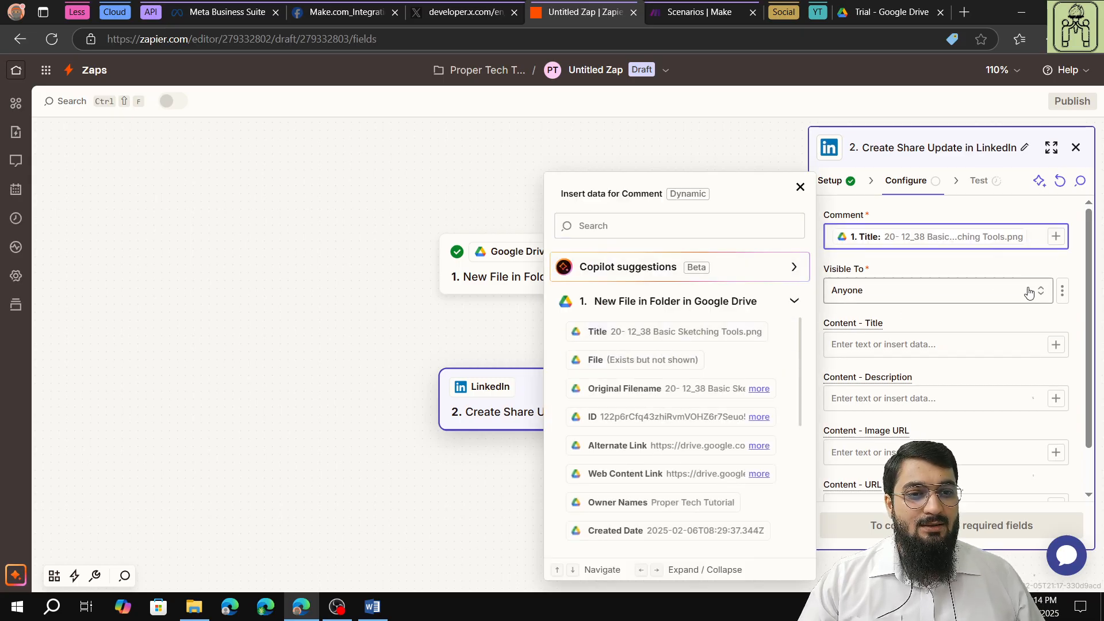
{"action": "left_click", "coordinate": [1021, 313]}
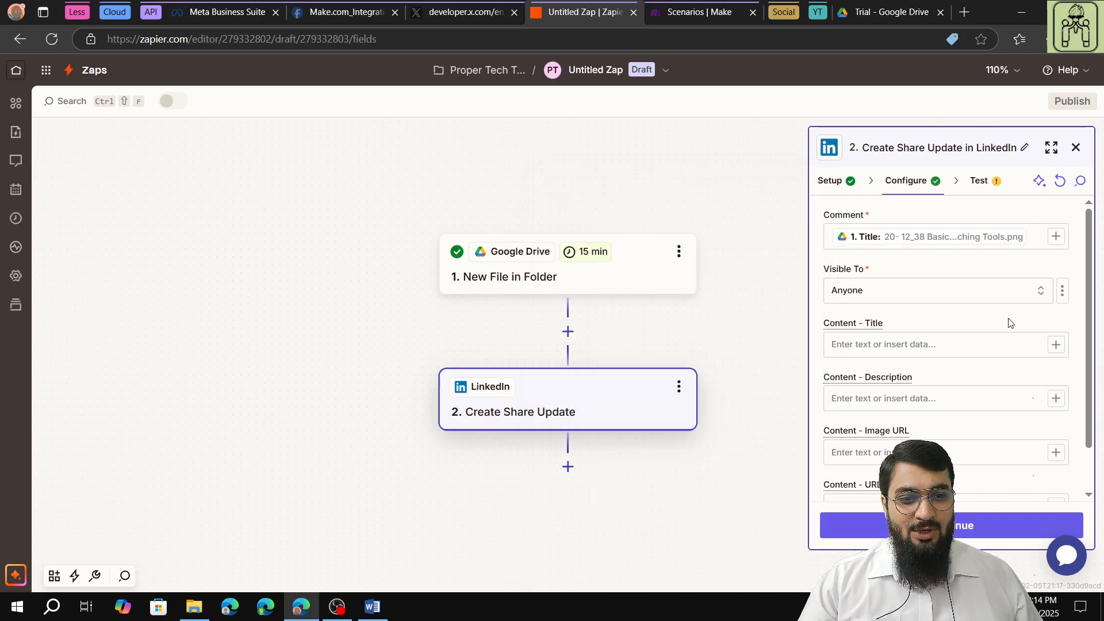
- Map the Content - Title field to the Title from the Google Drive trigger
{"action": "scroll", "coordinate": [1011, 319], "scroll_direction": "down", "scroll_amount": 1}
{"action": "left_click", "coordinate": [1056, 292]}
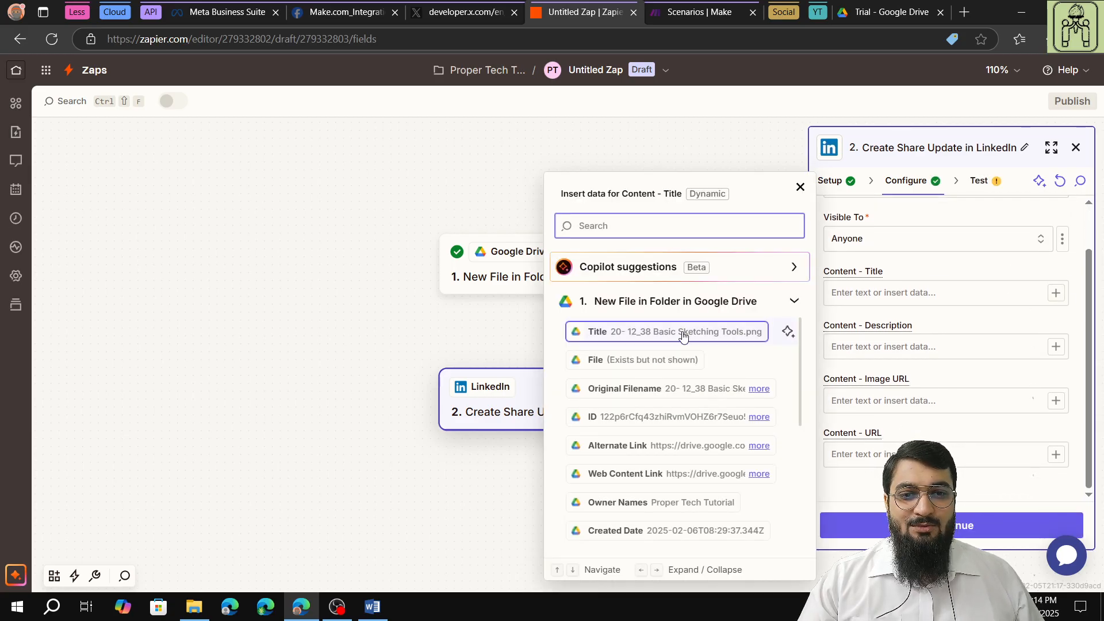
{"action": "left_click", "coordinate": [748, 332]}
- Remove the mapped Title from the Comment field
{"action": "scroll", "coordinate": [959, 249], "scroll_direction": "up", "scroll_amount": 1}
{"action": "left_click", "coordinate": [932, 238]}
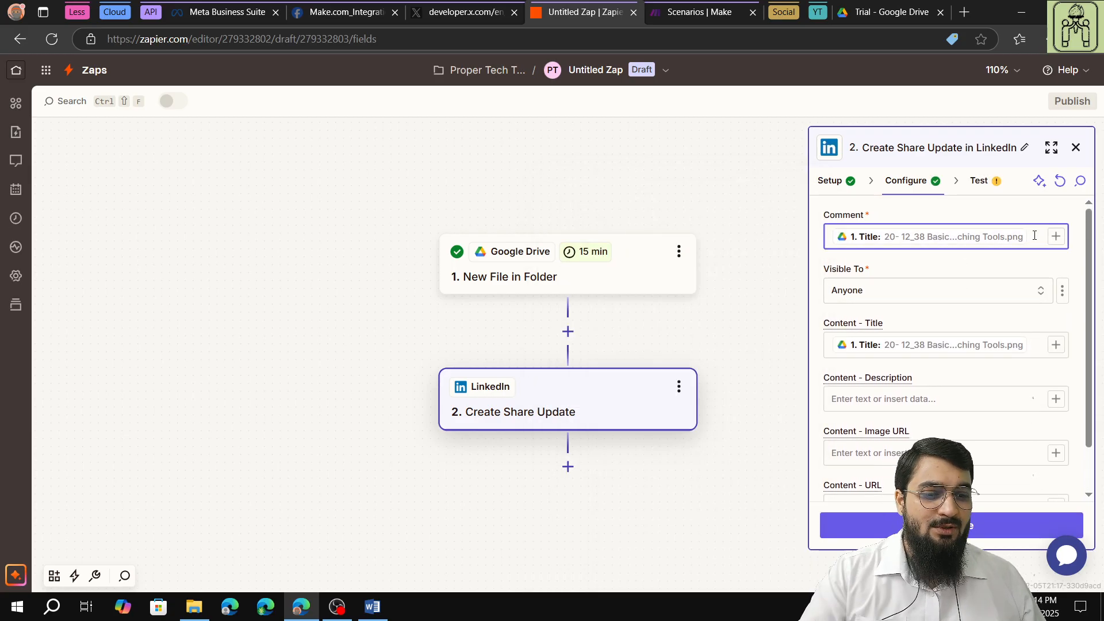
{"action": "key", "text": "BackSpace"}
{"action": "left_click", "coordinate": [928, 277]}
{"action": "scroll", "coordinate": [943, 293], "scroll_direction": "down", "scroll_amount": 1}
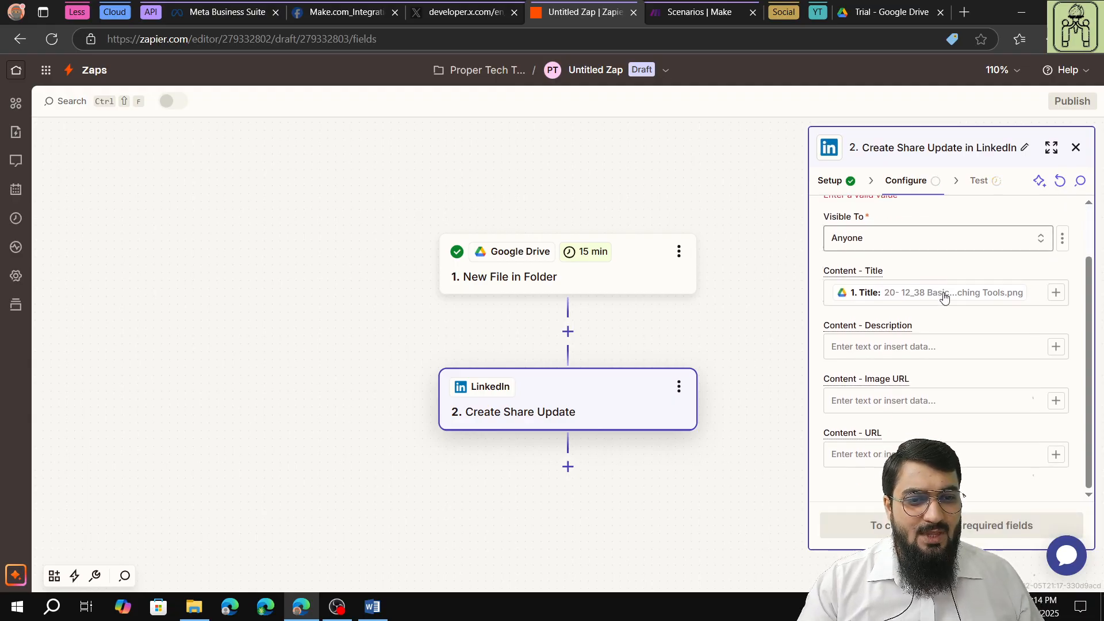
{"action": "left_click", "coordinate": [1058, 348]}
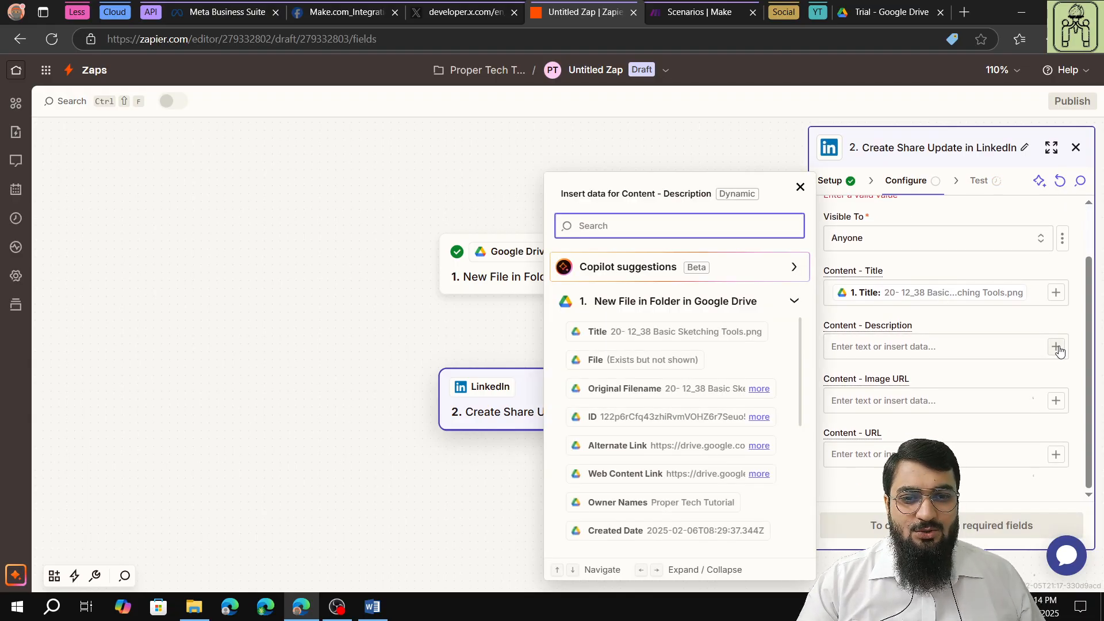
{"action": "scroll", "coordinate": [627, 402], "scroll_direction": "down", "scroll_amount": 4}
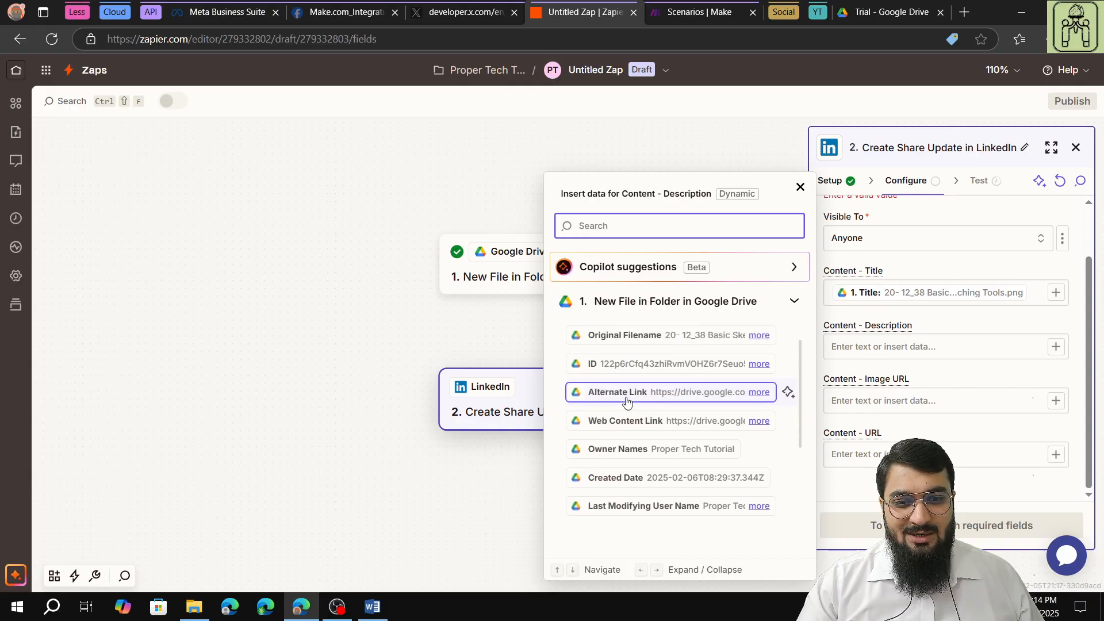
{"action": "scroll", "coordinate": [628, 401], "scroll_direction": "down", "scroll_amount": 3}
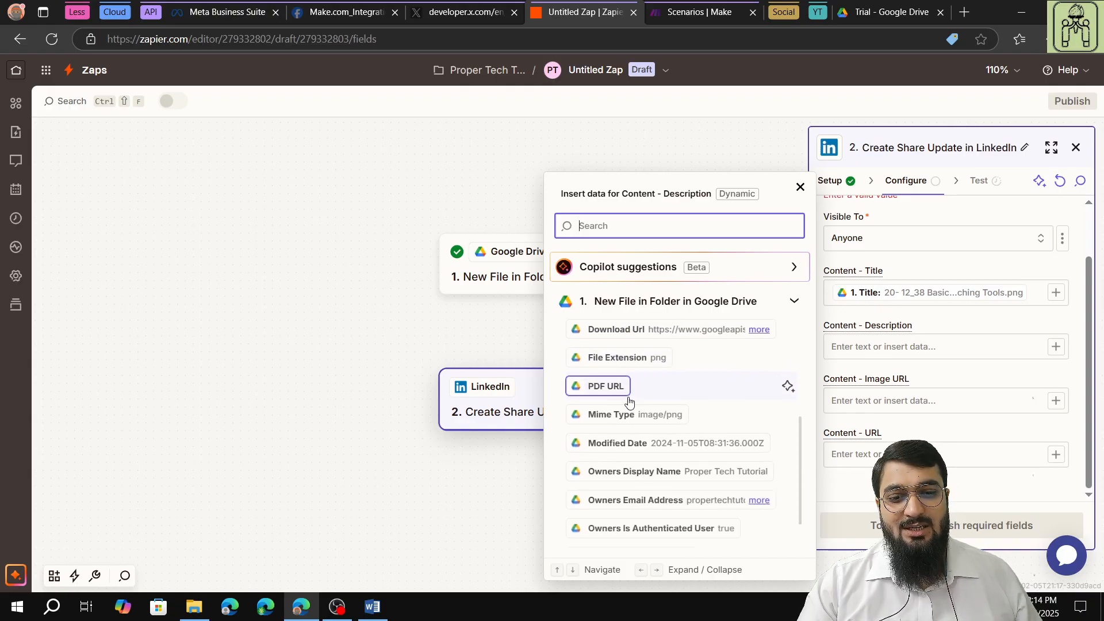
{"action": "left_click", "coordinate": [890, 322]}
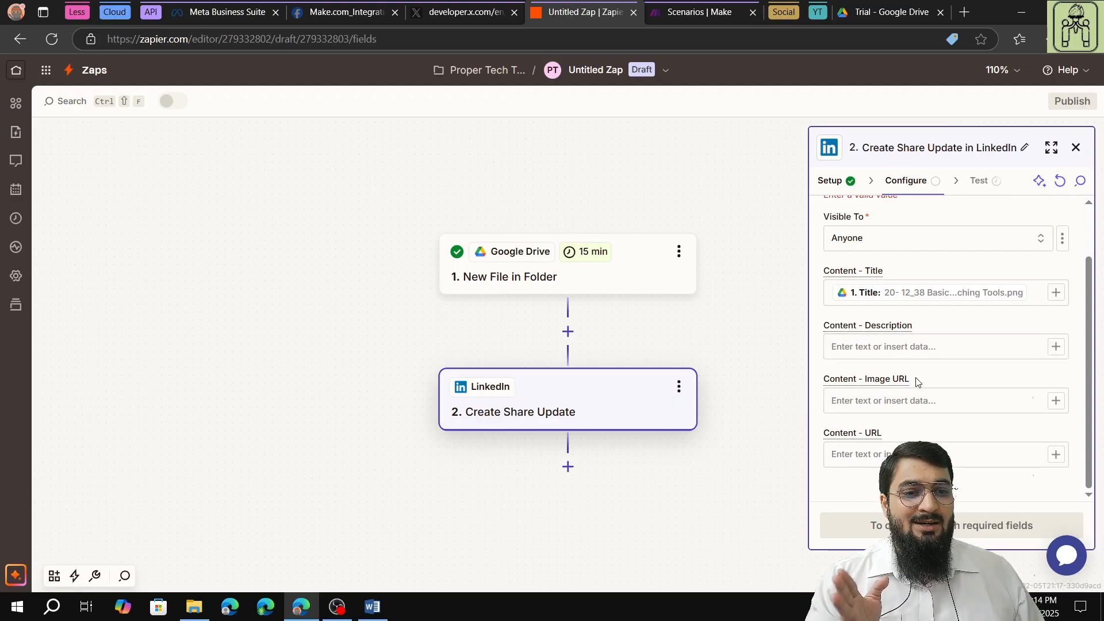
- Map the Content - Image URL field to the Web Content Link from the Google Drive trigger
{"action": "left_click", "coordinate": [1055, 400]}
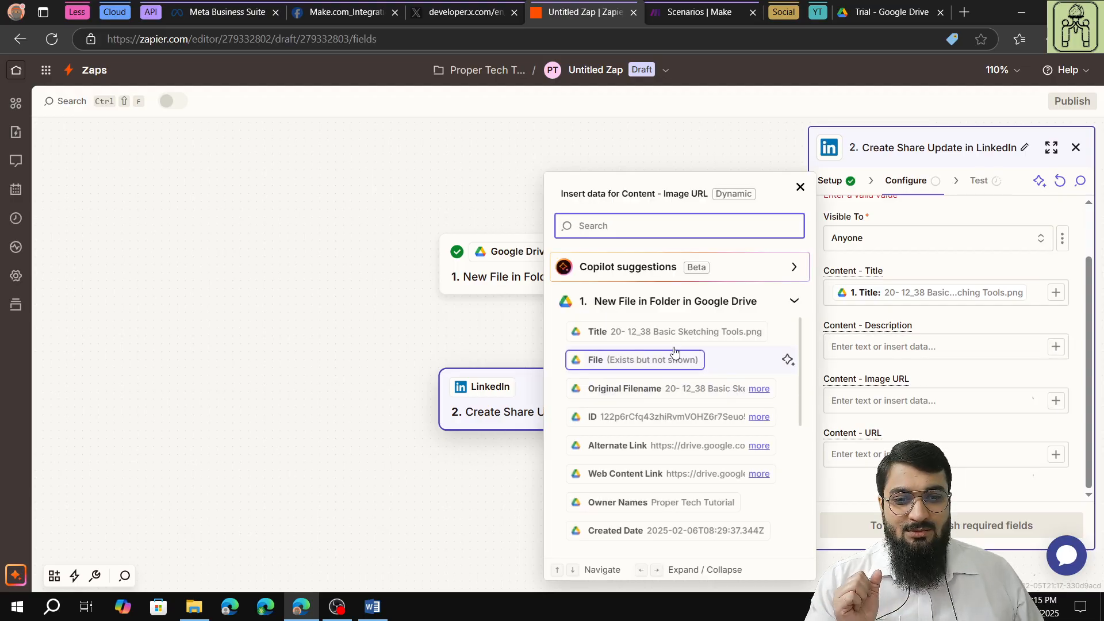
{"action": "scroll", "coordinate": [650, 419], "scroll_direction": "down", "scroll_amount": 2}
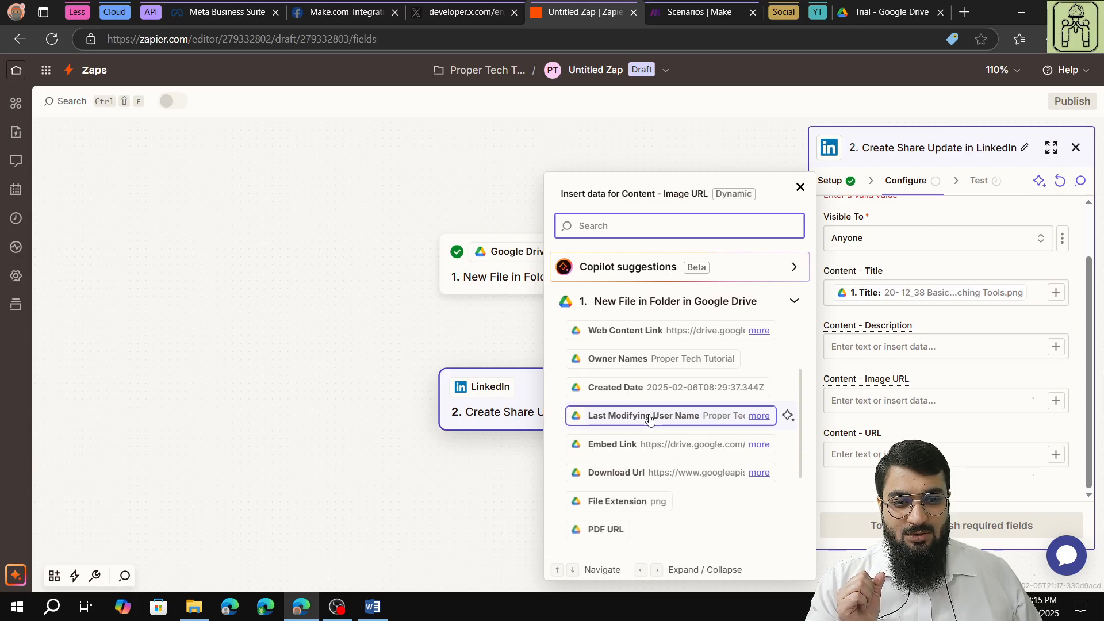
{"action": "scroll", "coordinate": [650, 419], "scroll_direction": "down", "scroll_amount": 1}
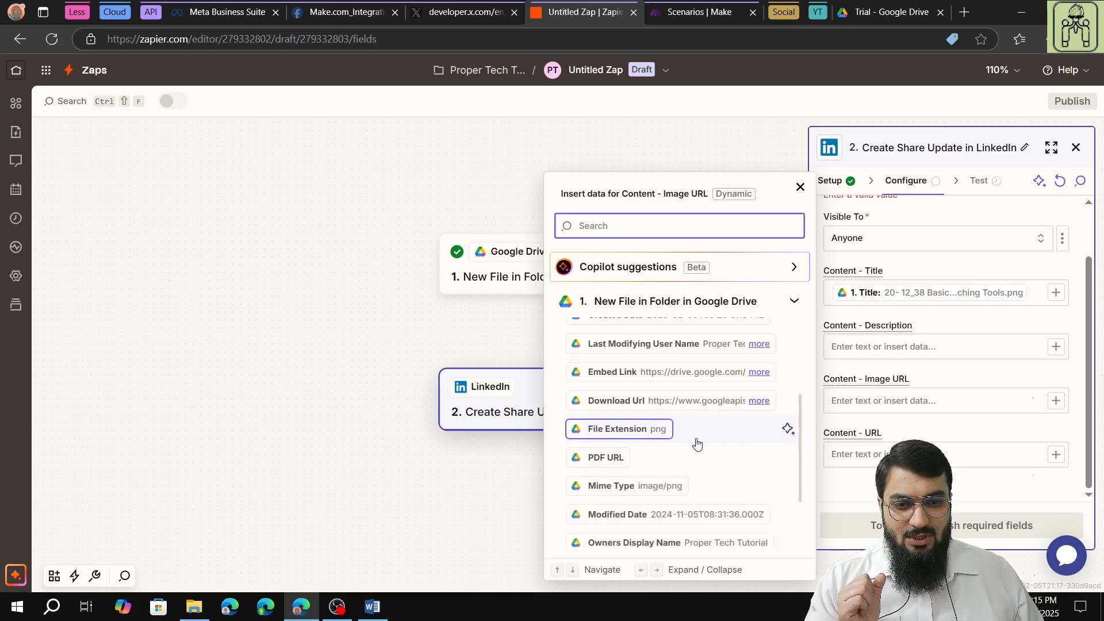
{"action": "scroll", "coordinate": [696, 443], "scroll_direction": "down", "scroll_amount": 2}
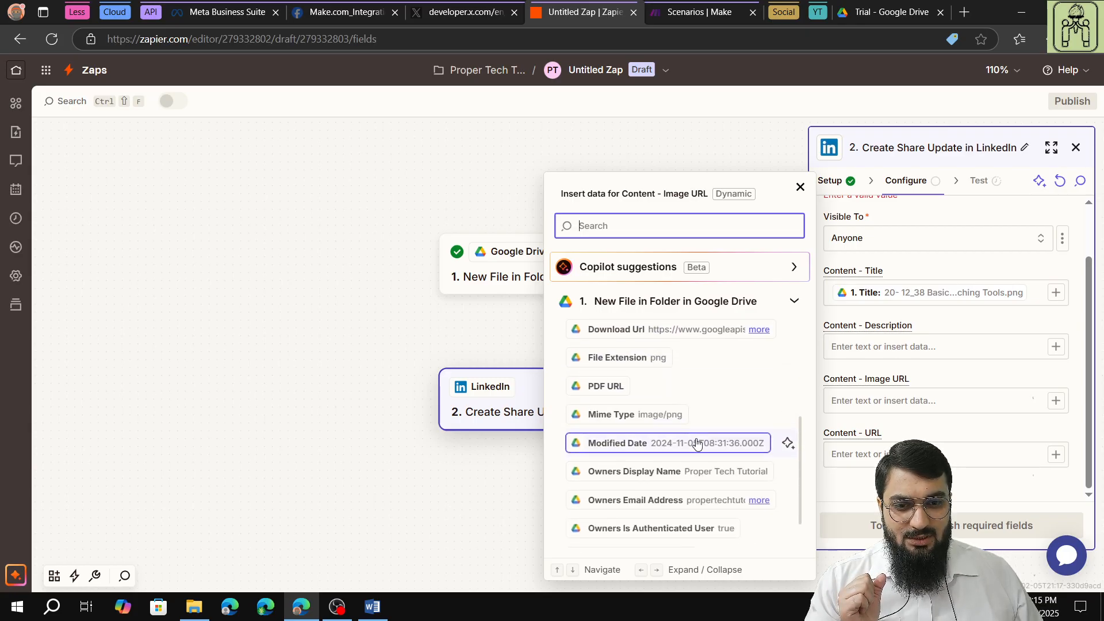
{"action": "scroll", "coordinate": [696, 443], "scroll_direction": "up", "scroll_amount": 3}
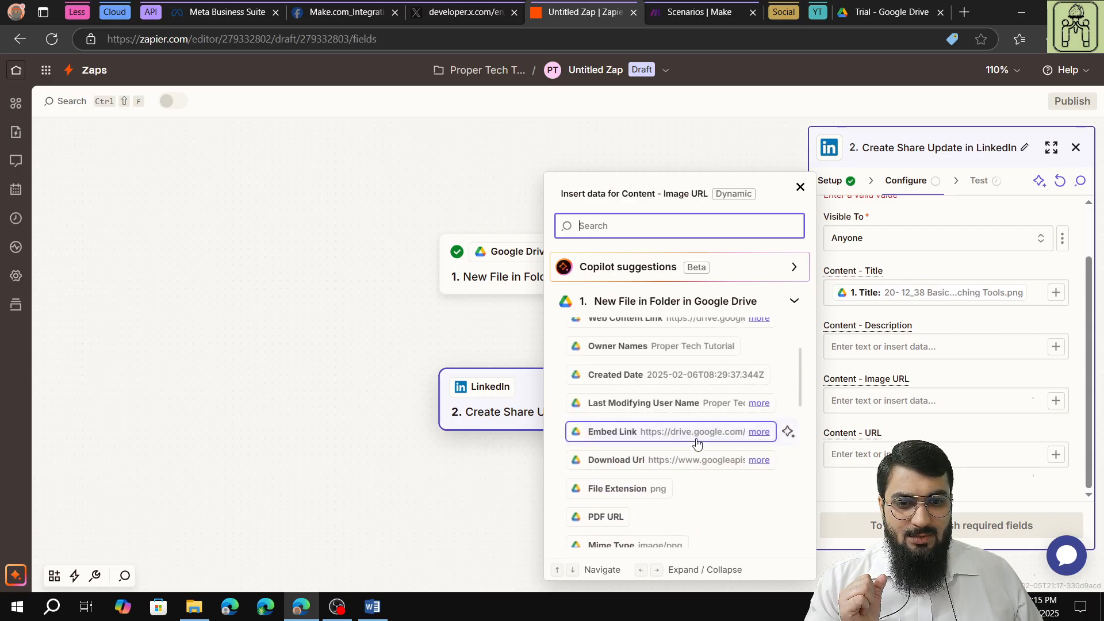
{"action": "scroll", "coordinate": [697, 443], "scroll_direction": "up", "scroll_amount": 3}
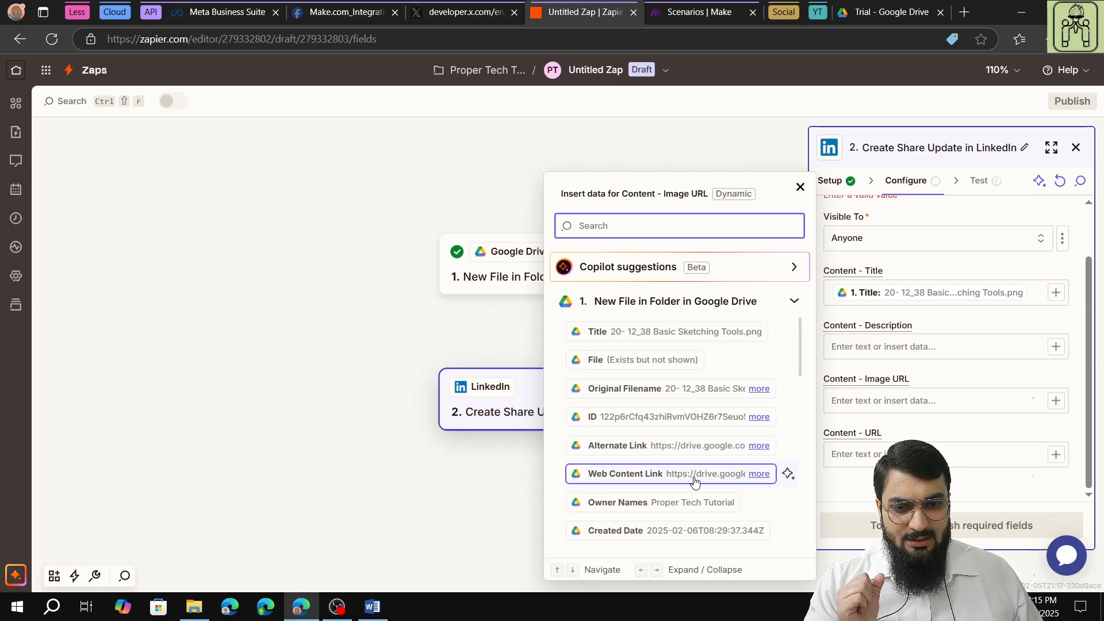
{"action": "scroll", "coordinate": [694, 481], "scroll_direction": "down", "scroll_amount": 1}
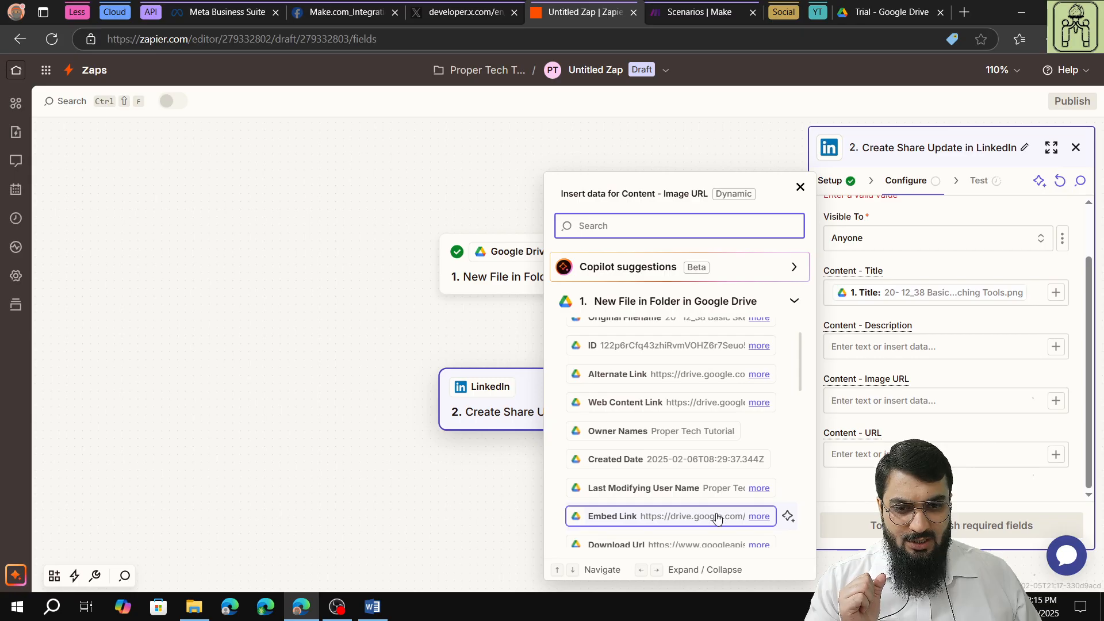
{"action": "scroll", "coordinate": [716, 517], "scroll_direction": "down", "scroll_amount": 1}
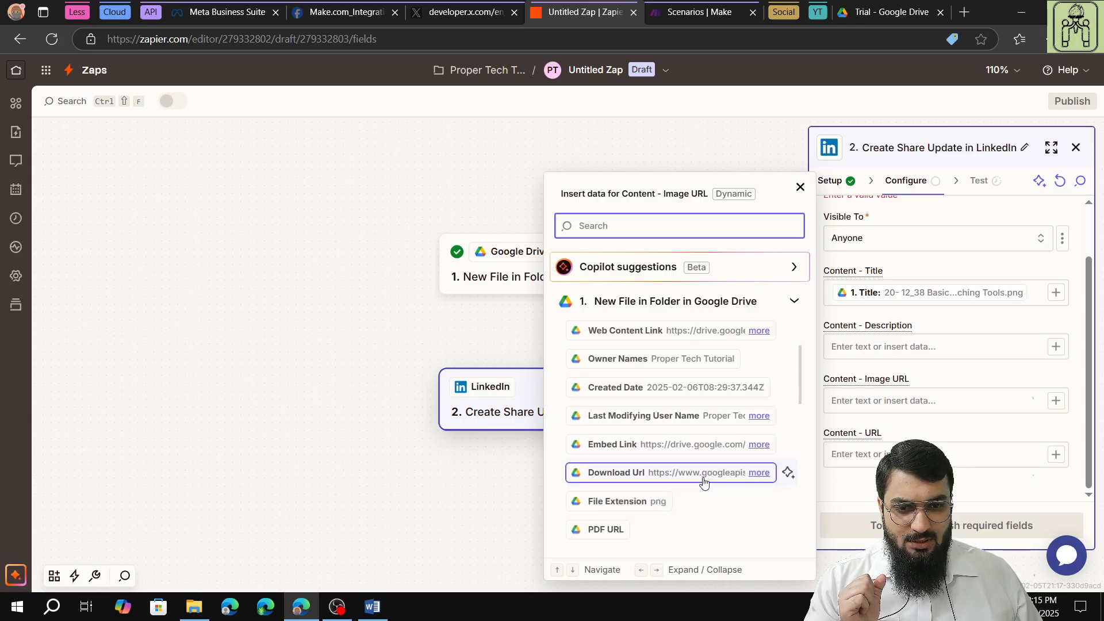
{"action": "scroll", "coordinate": [705, 482], "scroll_direction": "up", "scroll_amount": 2}
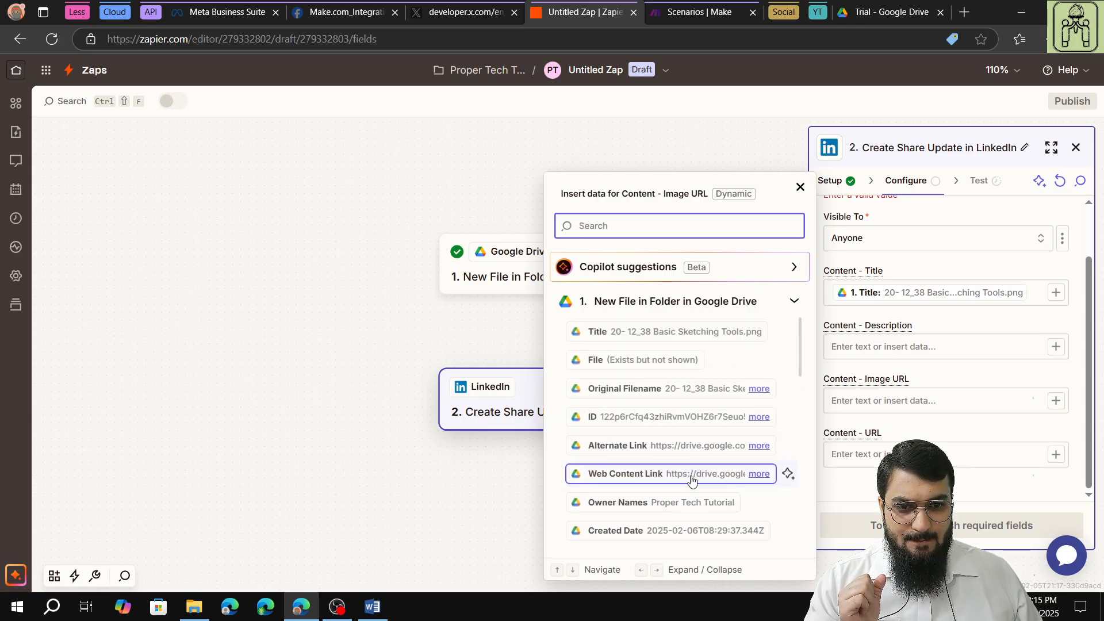
{"action": "left_click", "coordinate": [691, 480]}
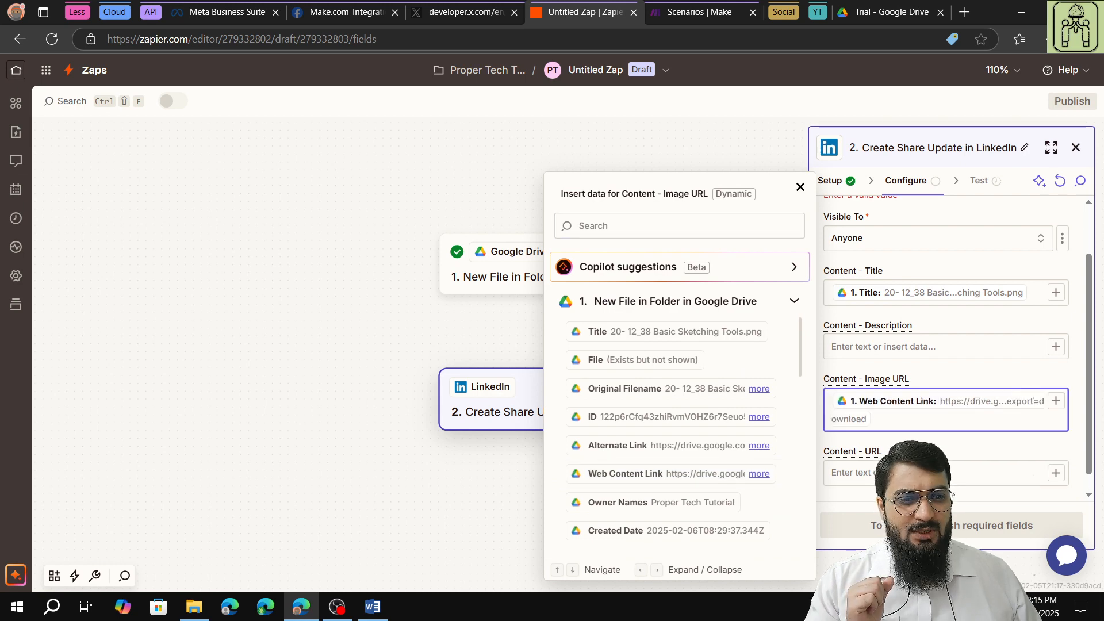
{"action": "key", "text": "Escape"}
- Map the Content - URL field to the Alternate Link from the Google Drive trigger
{"action": "scroll", "coordinate": [1048, 465], "scroll_direction": "down", "scroll_amount": 1}
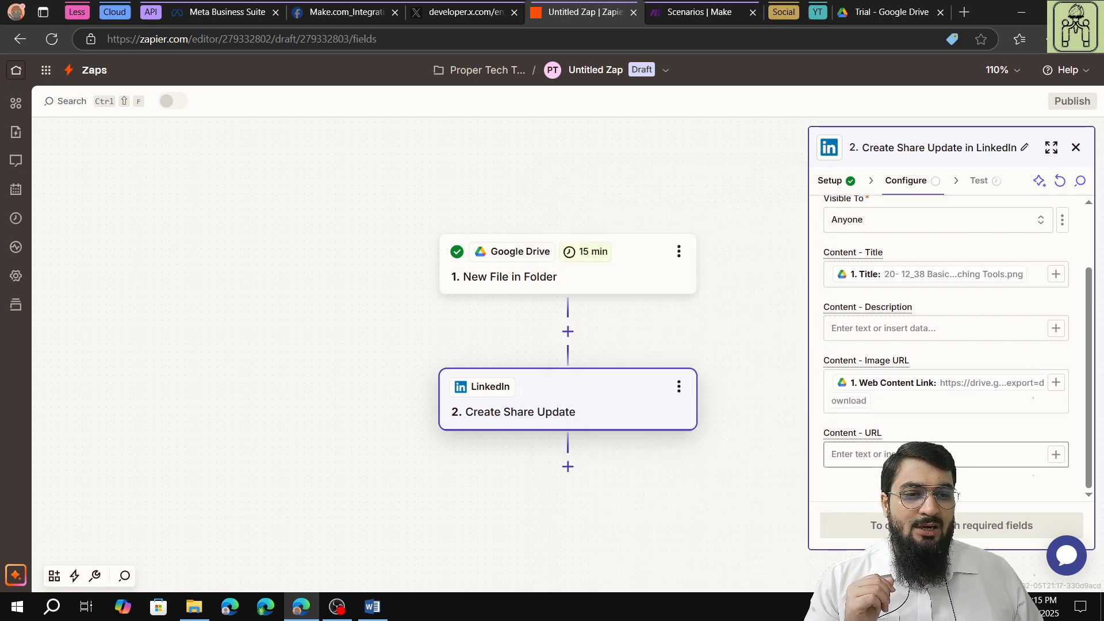
{"action": "left_click", "coordinate": [1055, 454]}
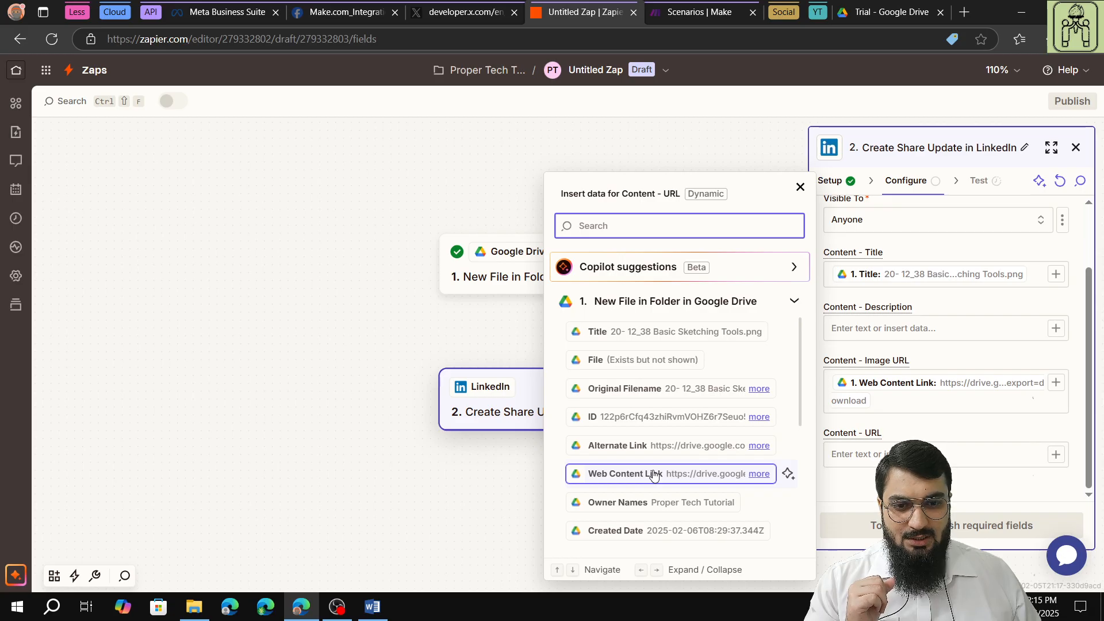
{"action": "scroll", "coordinate": [653, 475], "scroll_direction": "down", "scroll_amount": 3}
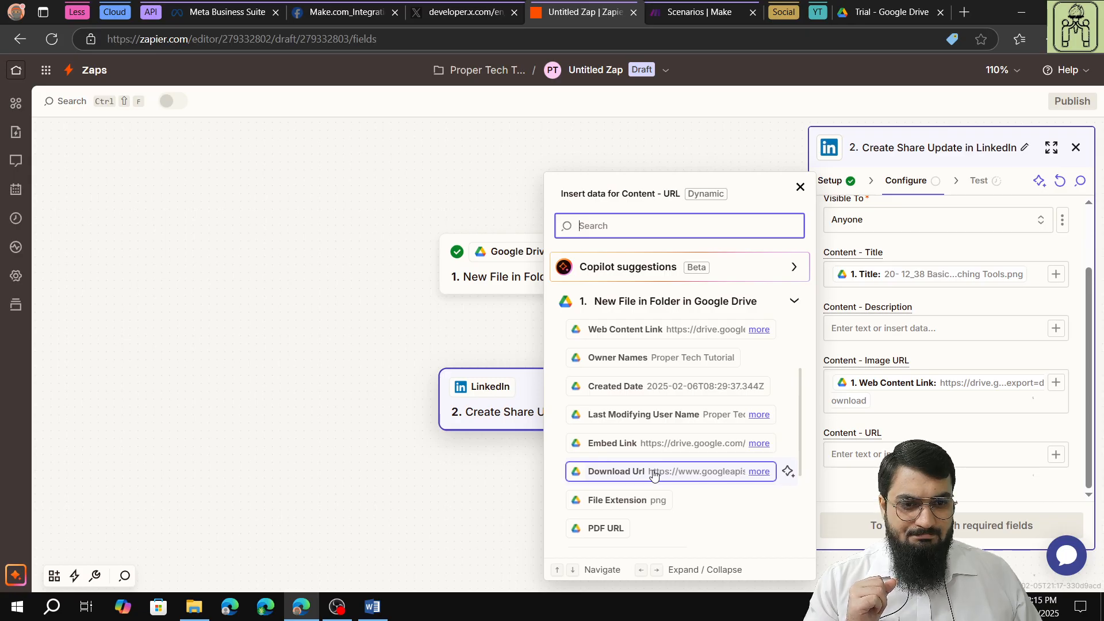
{"action": "scroll", "coordinate": [653, 475], "scroll_direction": "up", "scroll_amount": 2}
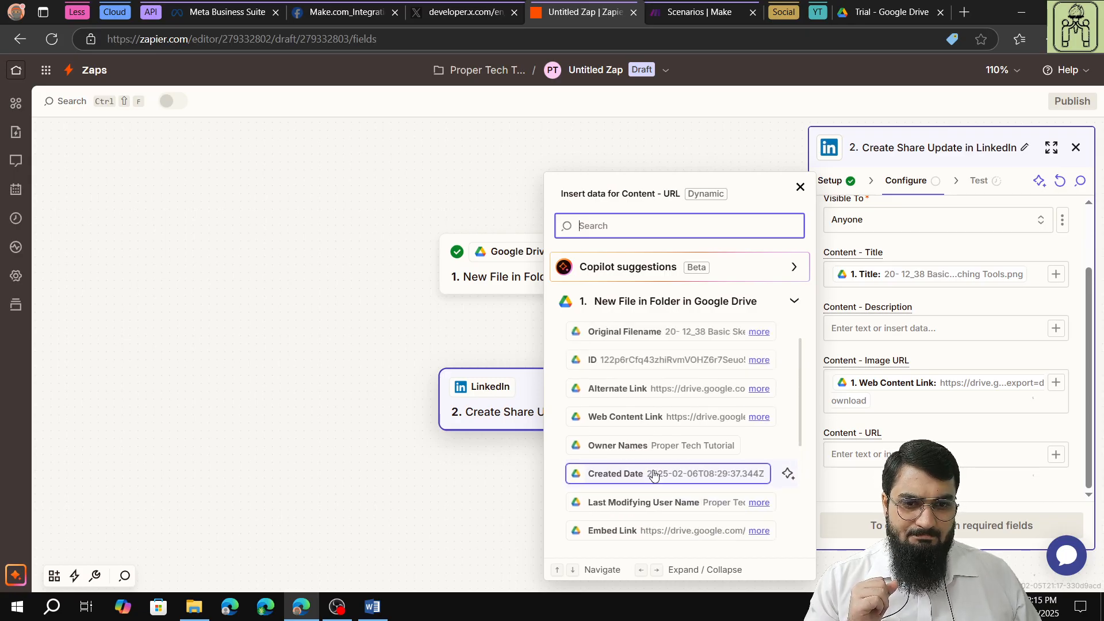
{"action": "left_click", "coordinate": [645, 388]}
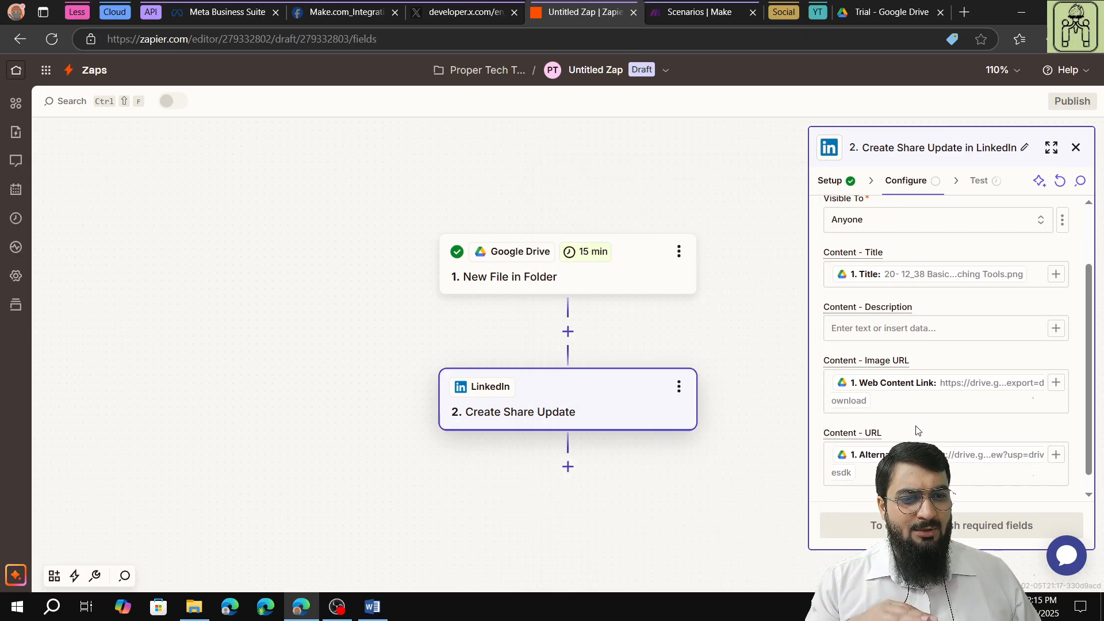
- Fill the Comment field with "check my latest work and feel free to contact us if you have any queries"
{"action": "scroll", "coordinate": [917, 402], "scroll_direction": "up", "scroll_amount": 2}
{"action": "left_click", "coordinate": [867, 239]}
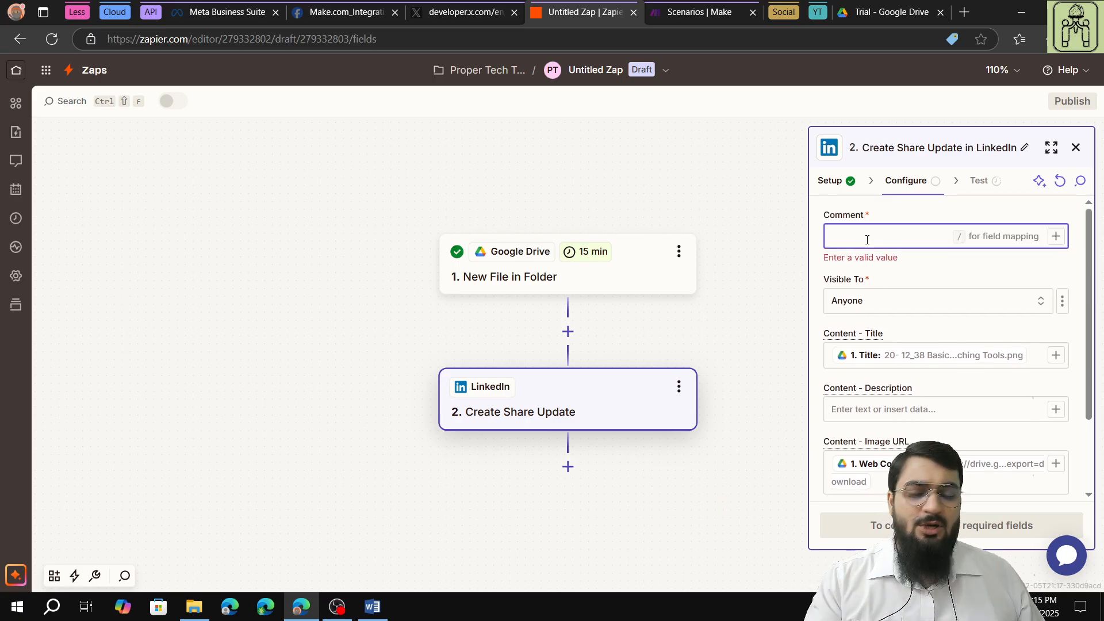
{"action": "type", "text": "check "}
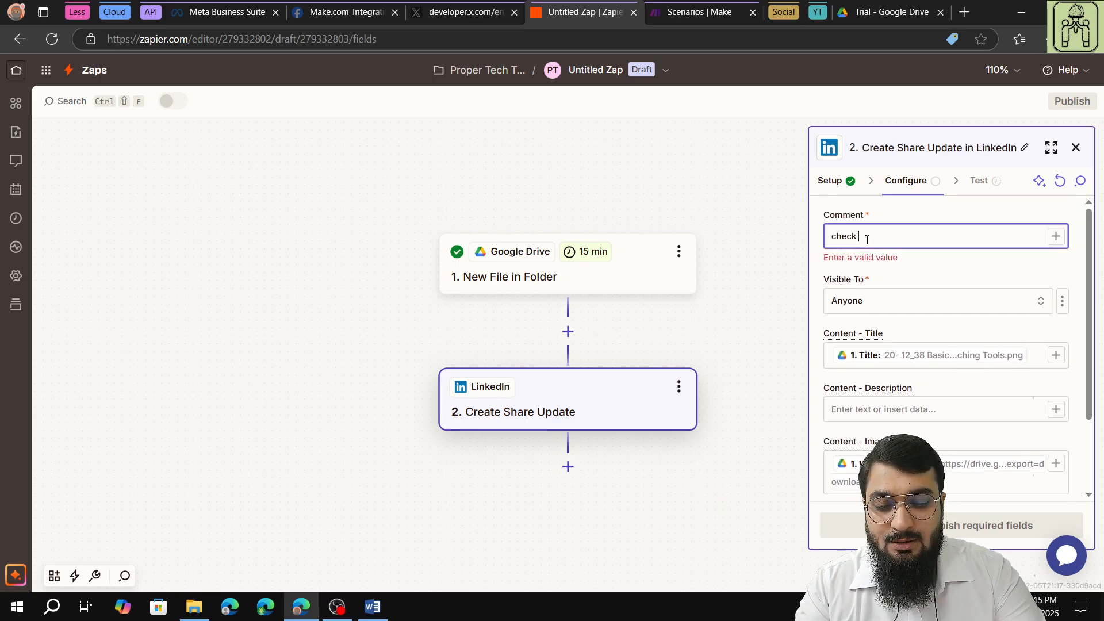
{"action": "type", "text": "my latest work "}
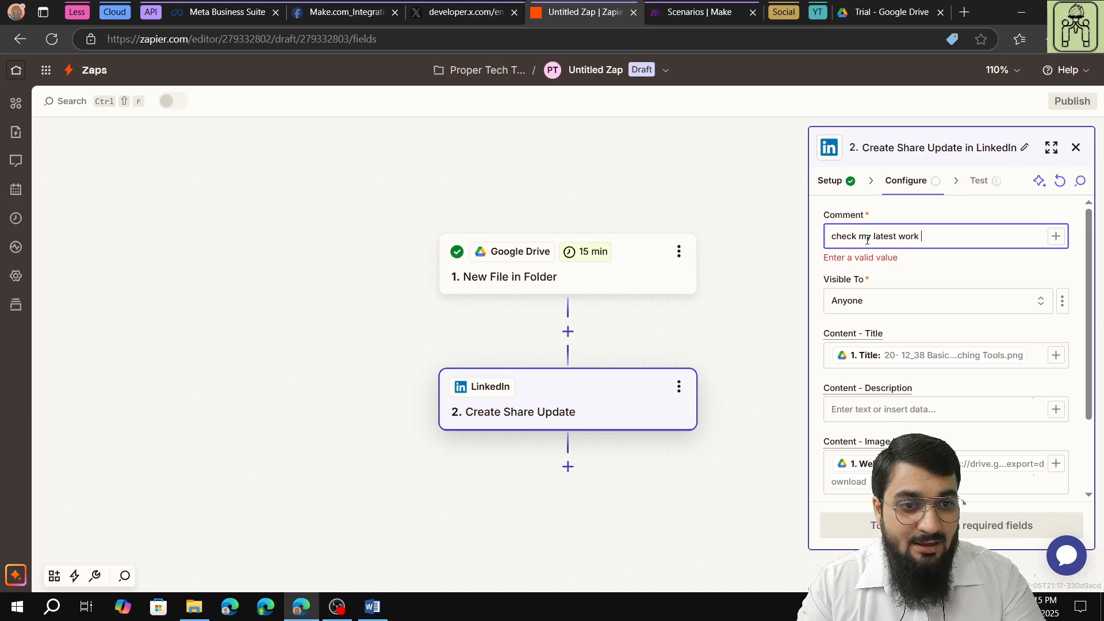
{"action": "type", "text": "and "}
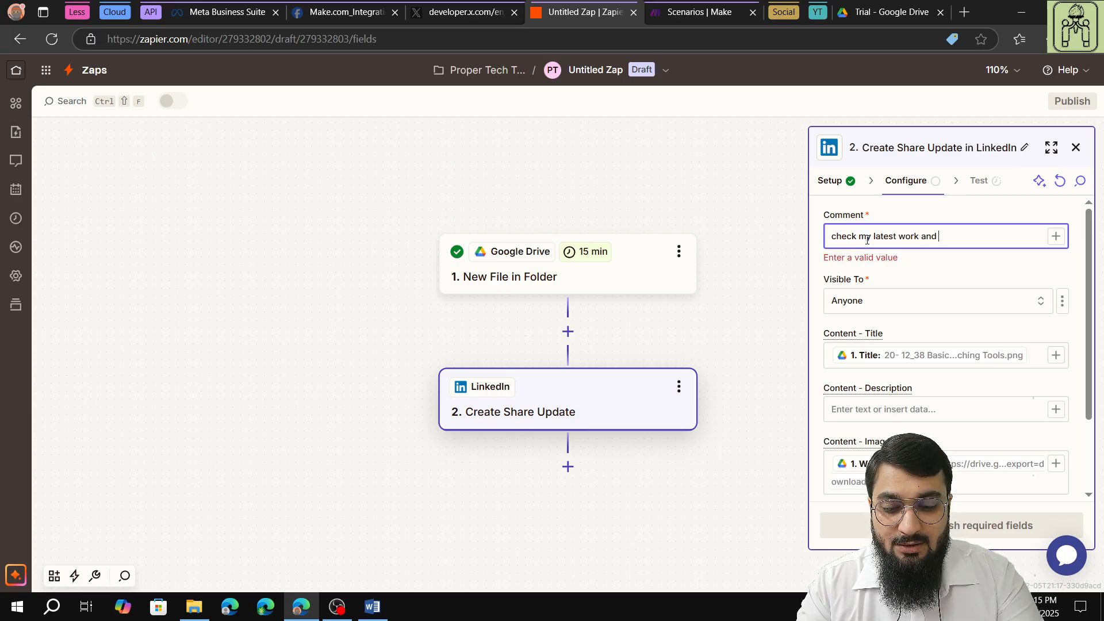
{"action": "type", "text": "feel free to"}
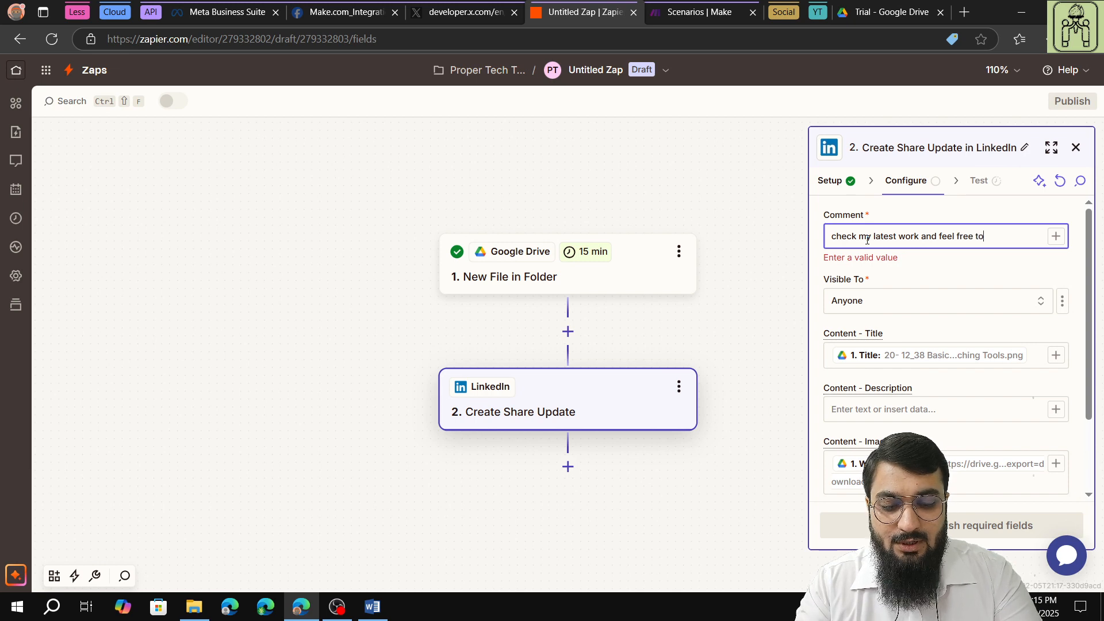
{"action": "type", "text": " contact us "}
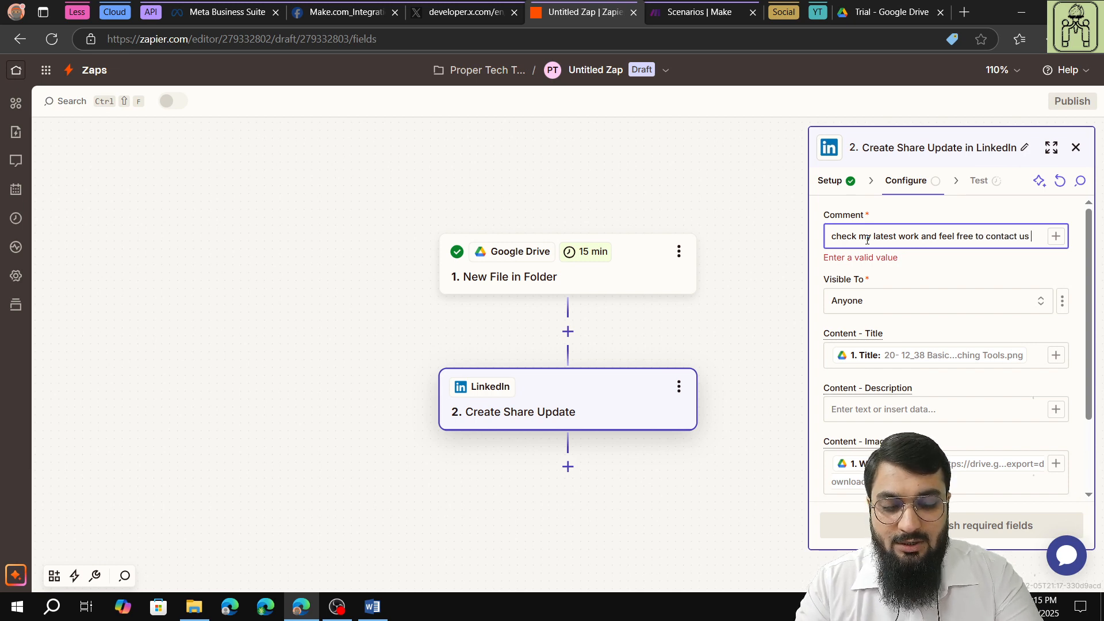
{"action": "type", "text": "if "}
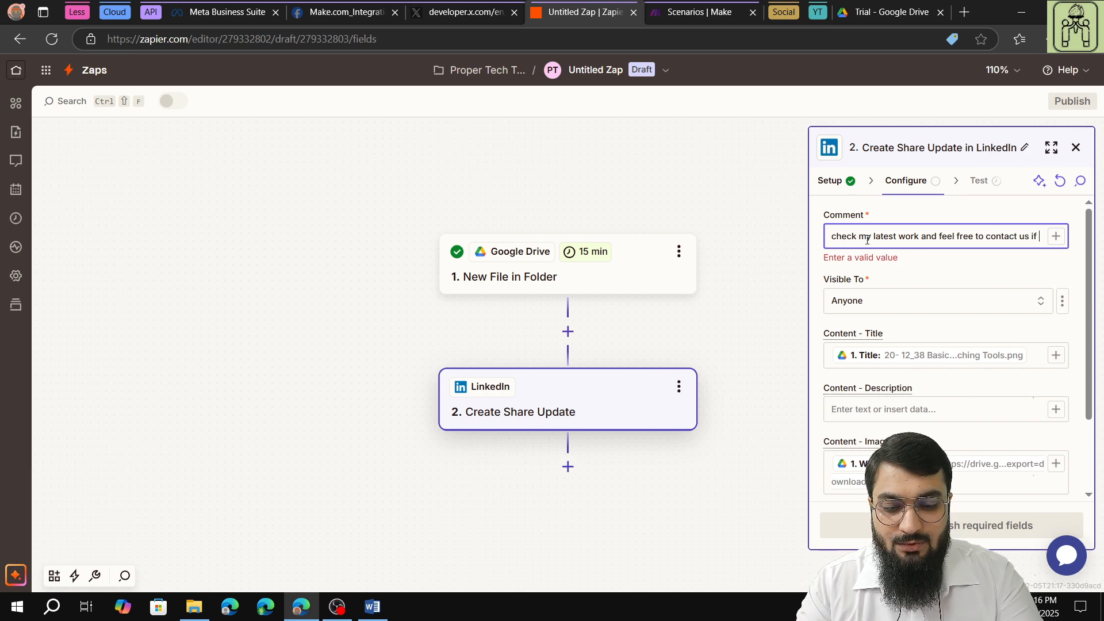
{"action": "type", "text": "you have "}
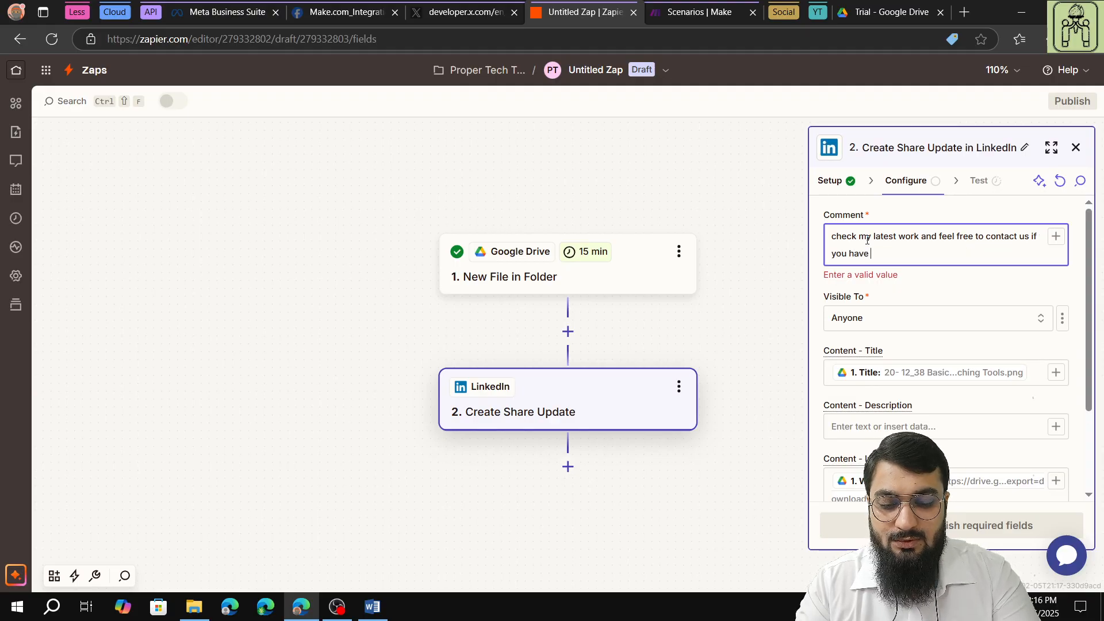
{"action": "type", "text": "any querie"}
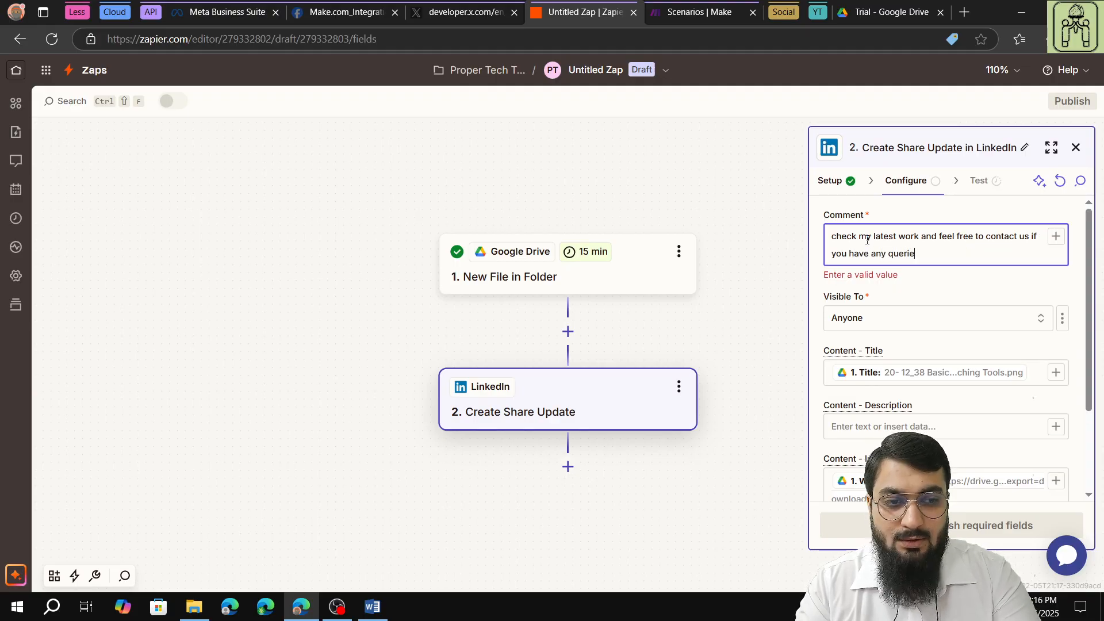
{"action": "type", "text": "s."}
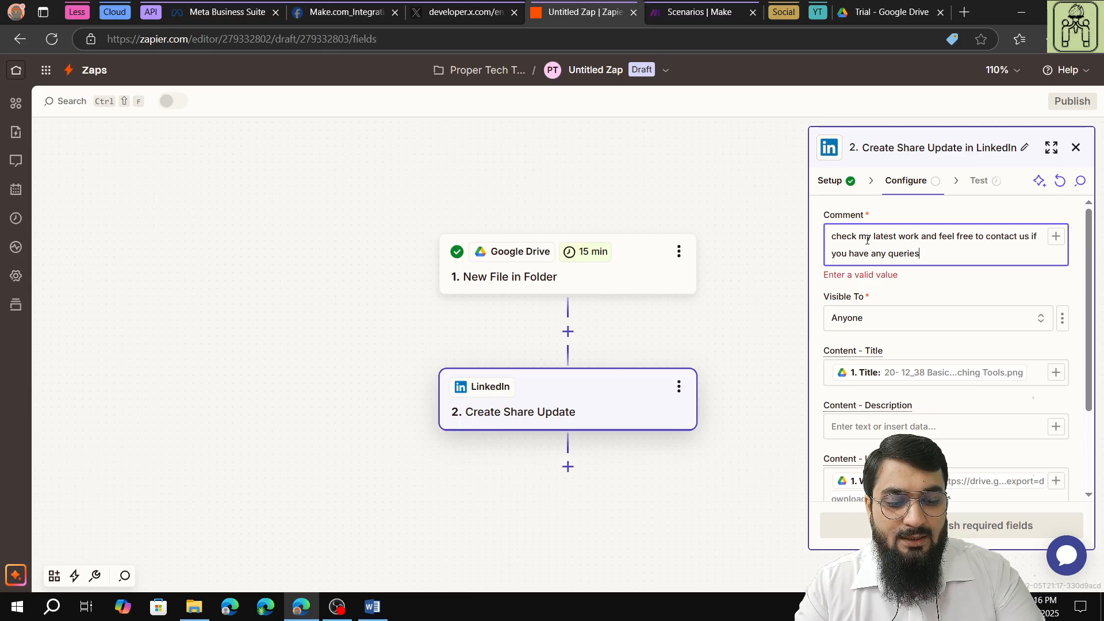
{"action": "key", "text": "Escape"}
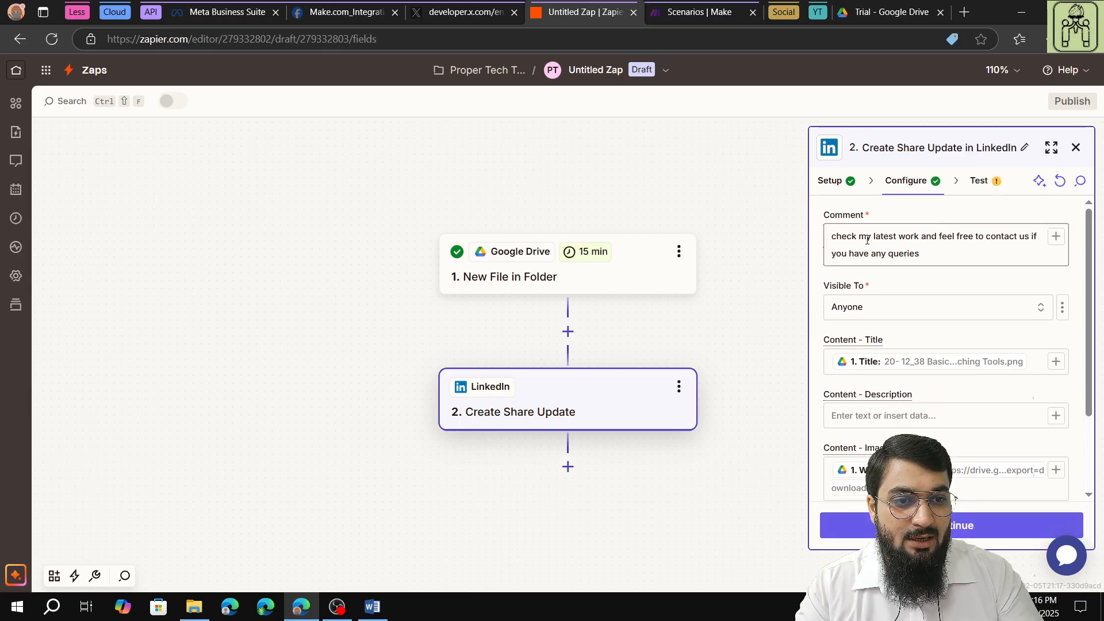
{"action": "left_click", "coordinate": [929, 253]}
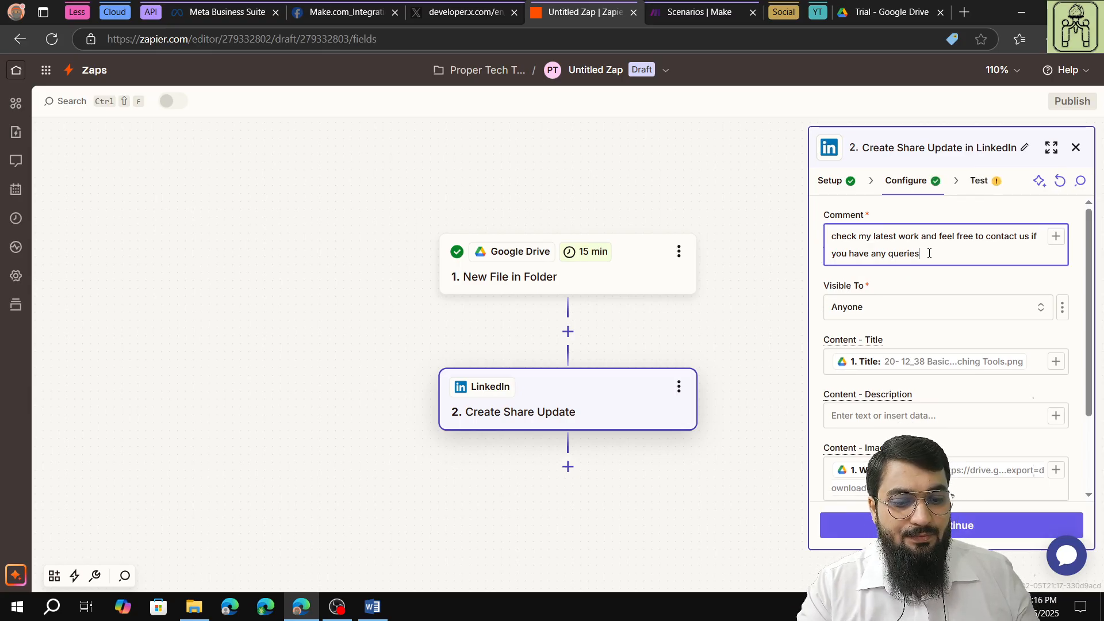
{"action": "key", "text": "Return"}
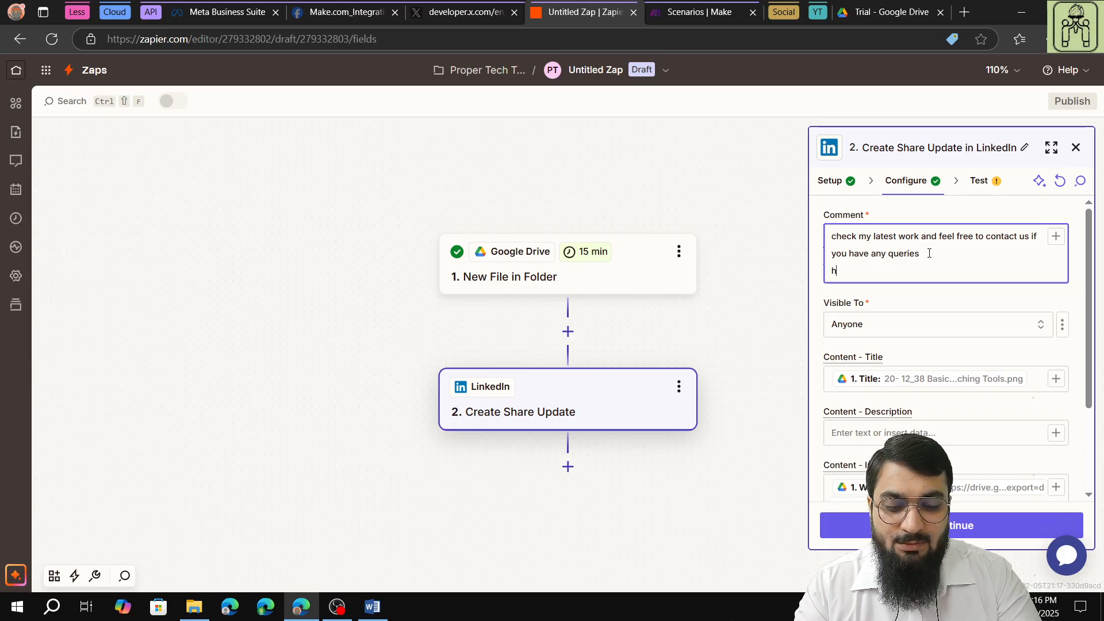
{"action": "type", "text": "https"}
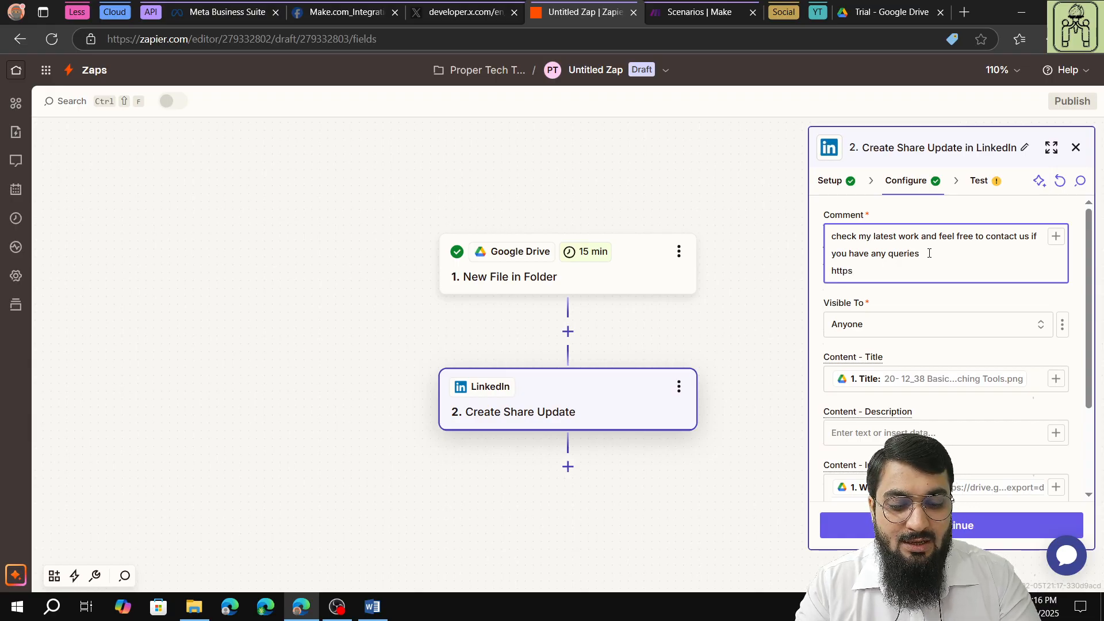
{"action": "key", "text": "BackSpace"}
{"action": "key", "text": "BackSpace"}
{"action": "key", "text": "BackSpace"}
{"action": "key", "text": "BackSpace"}
{"action": "key", "text": "BackSpace"}
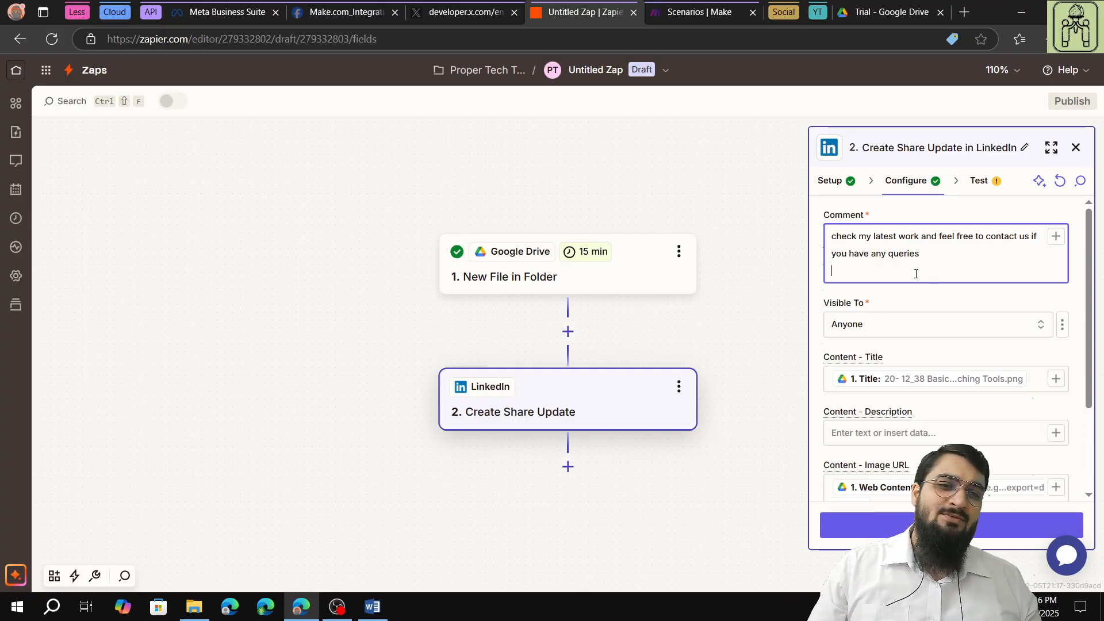
- Remove the trailing blank line from the Comment field and run the test of the LinkedIn share update step
{"action": "key", "text": "BackSpace"}
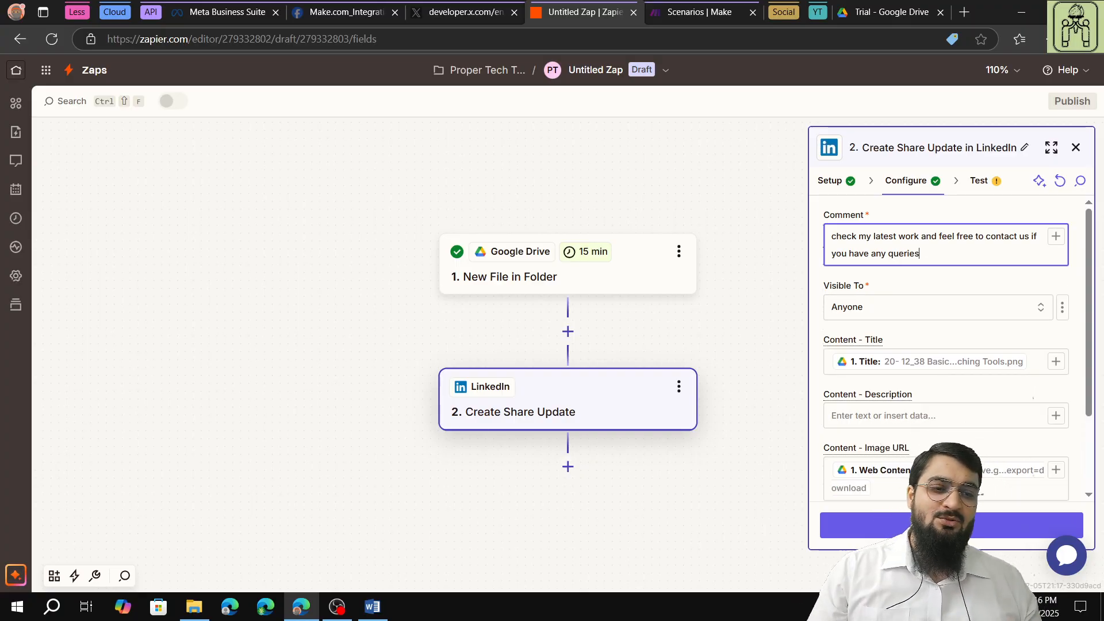
{"action": "left_click", "coordinate": [931, 525]}
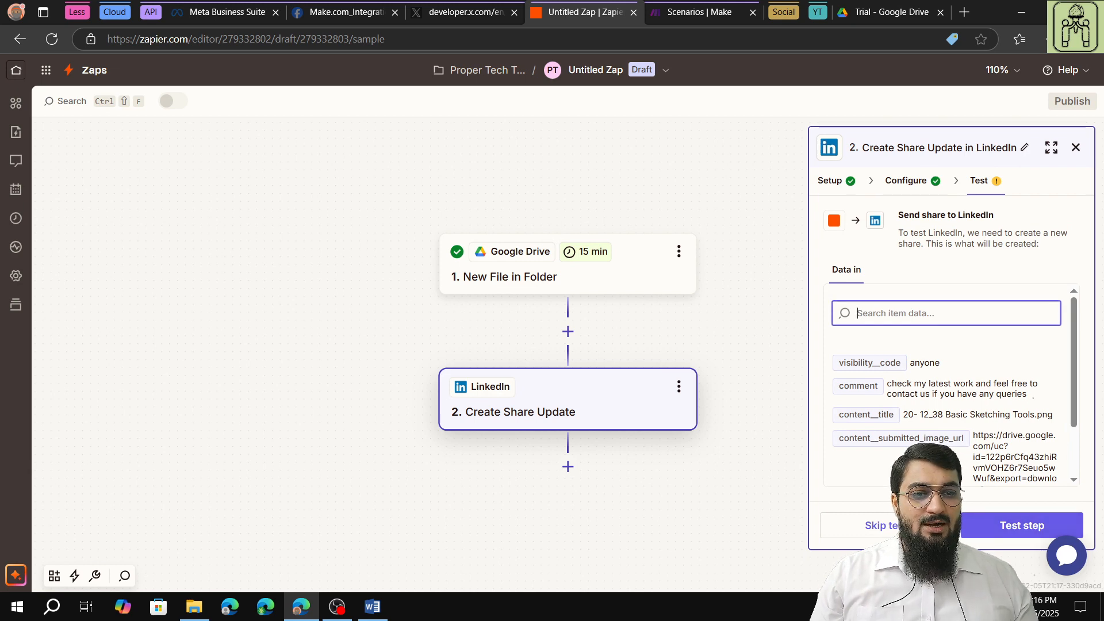
{"action": "left_click", "coordinate": [1021, 525]}
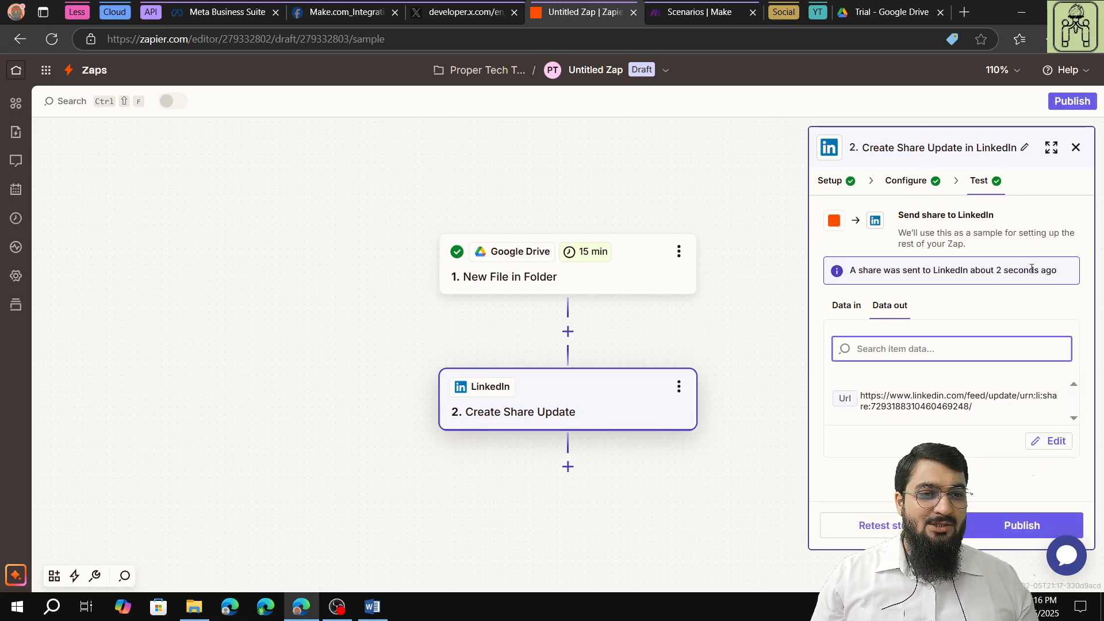
- Switch to LinkedIn in the other browser window, close the ChatGPT page and open the personal profile
{"action": "key", "text": "alt+Tab"}
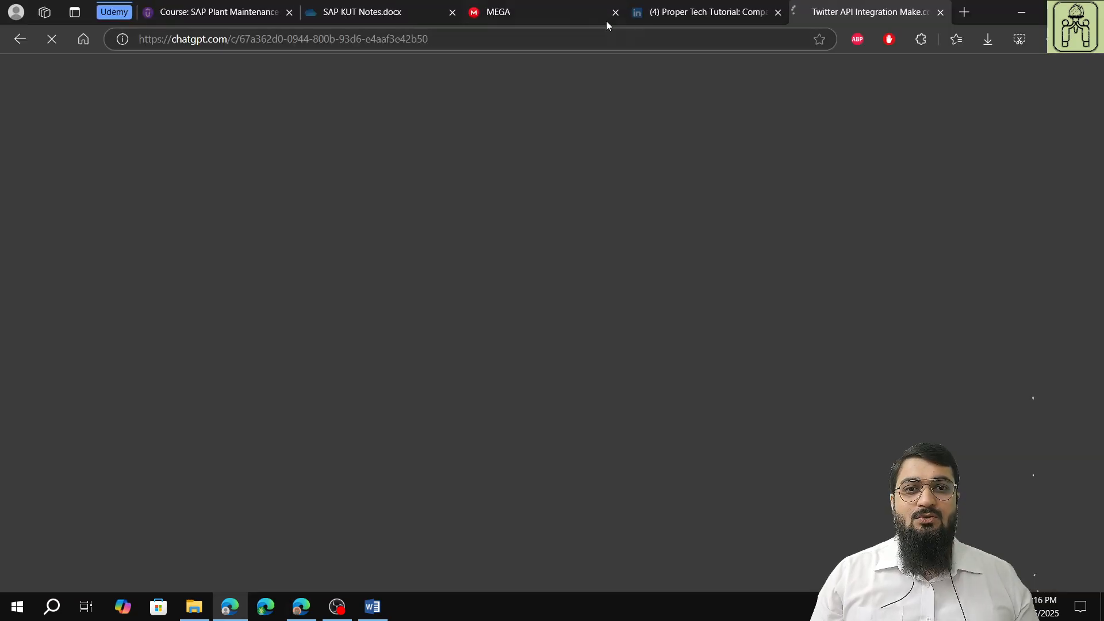
{"action": "left_click", "coordinate": [679, 12]}
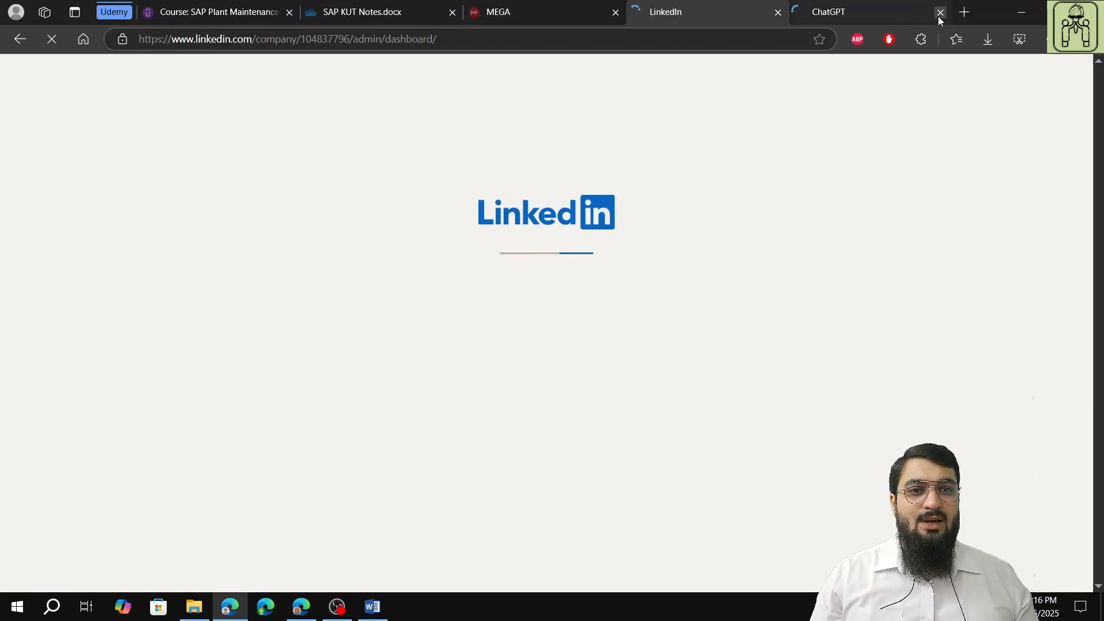
{"action": "left_click", "coordinate": [936, 14]}
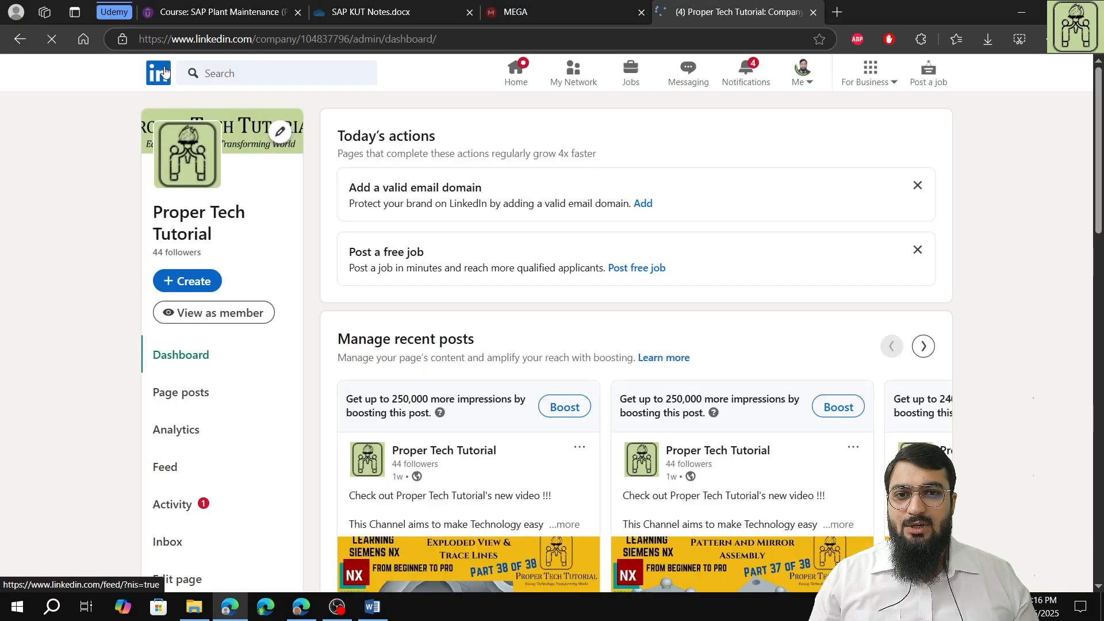
{"action": "scroll", "coordinate": [763, 83], "scroll_direction": "down", "scroll_amount": 4}
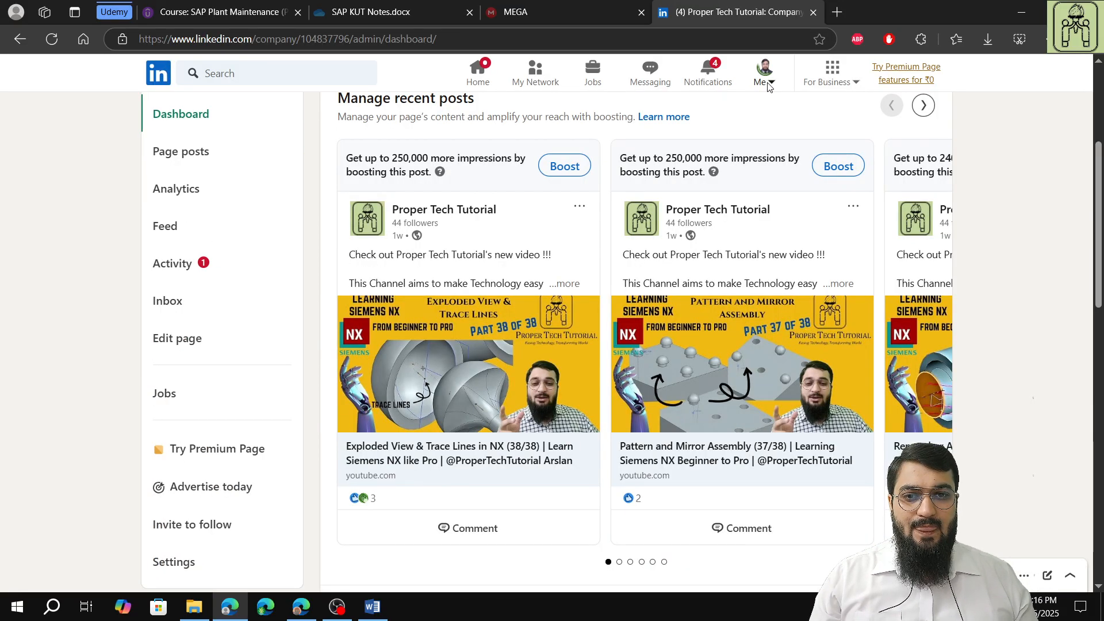
{"action": "left_click", "coordinate": [774, 86]}
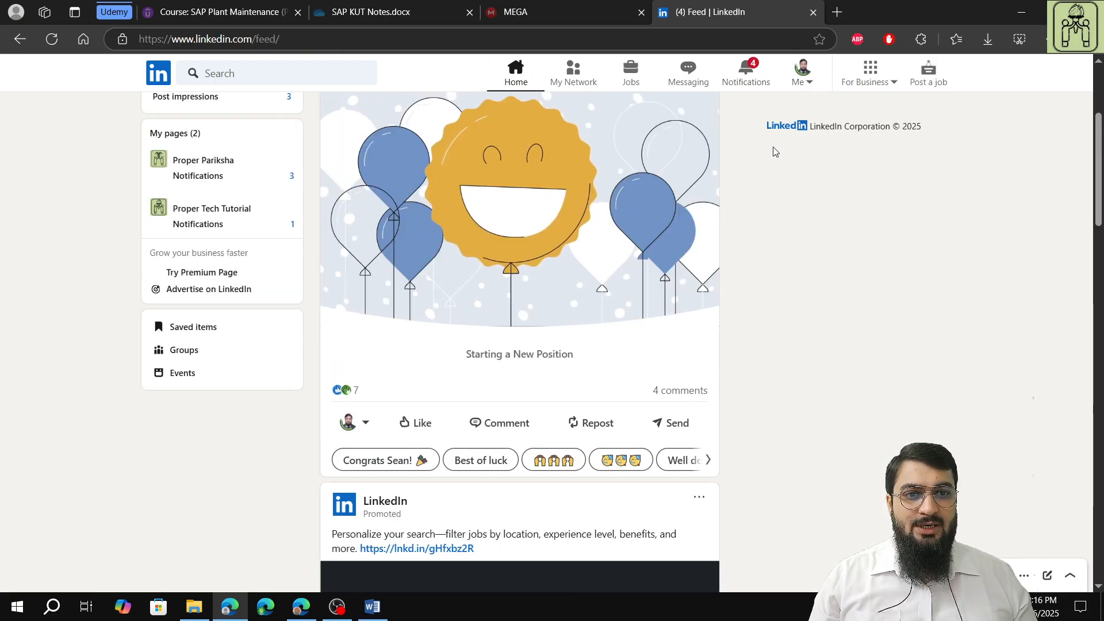
{"action": "left_click", "coordinate": [800, 83]}
{"action": "left_click", "coordinate": [729, 117]}
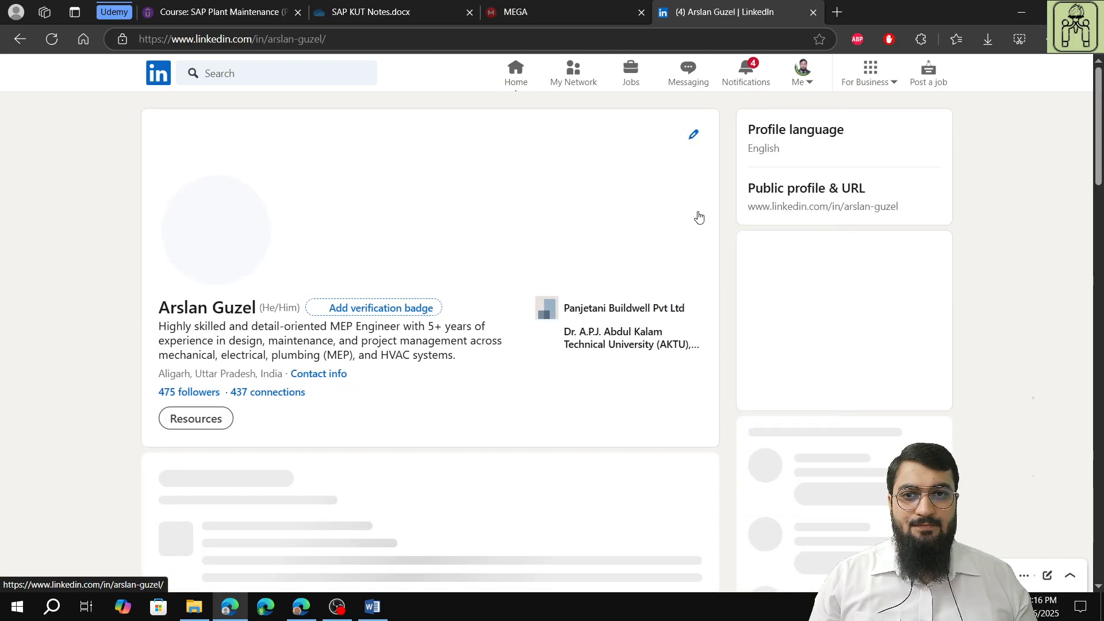
- Examine the newest post in the profile's Activity section for the test share's comment, image and title
{"action": "scroll", "coordinate": [473, 357], "scroll_direction": "down", "scroll_amount": 6}
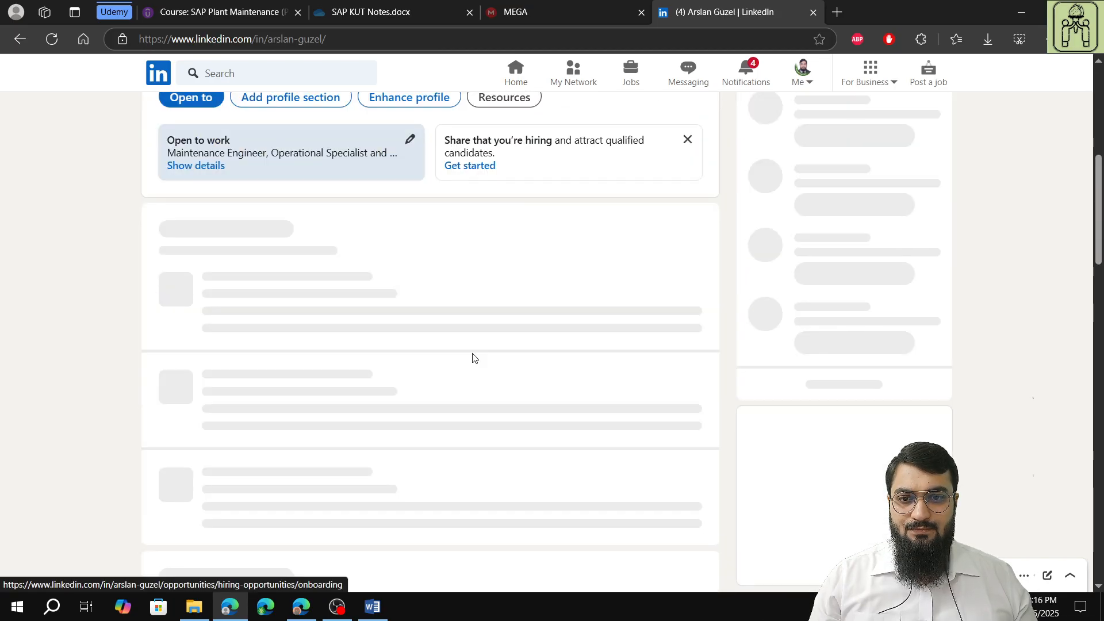
{"action": "scroll", "coordinate": [473, 357], "scroll_direction": "down", "scroll_amount": 10}
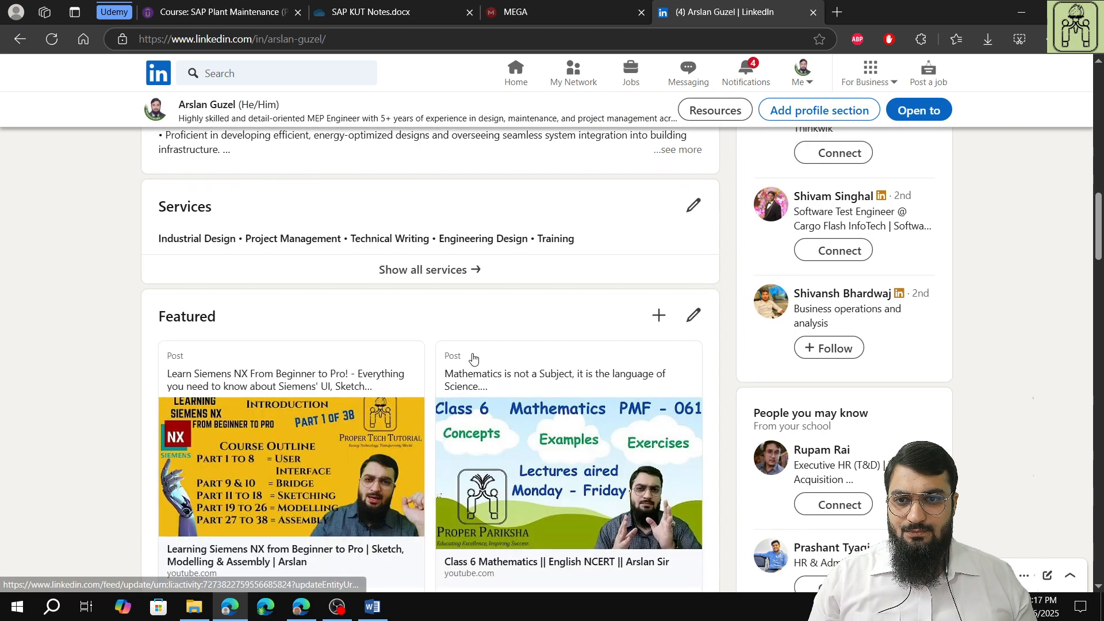
{"action": "scroll", "coordinate": [473, 353], "scroll_direction": "down", "scroll_amount": 2}
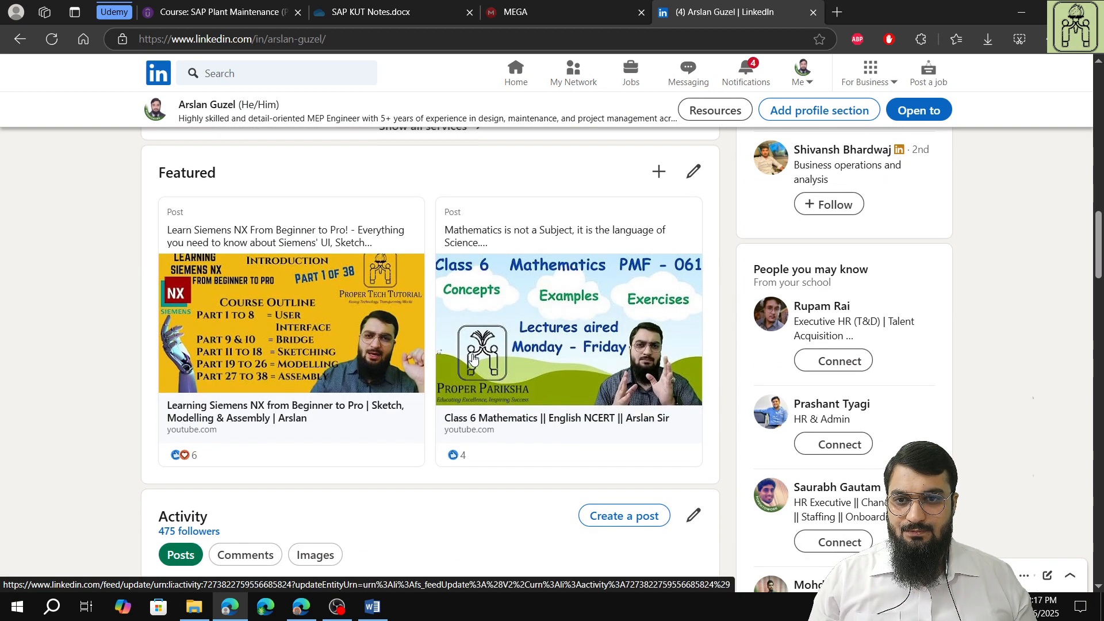
{"action": "scroll", "coordinate": [471, 358], "scroll_direction": "down", "scroll_amount": 10}
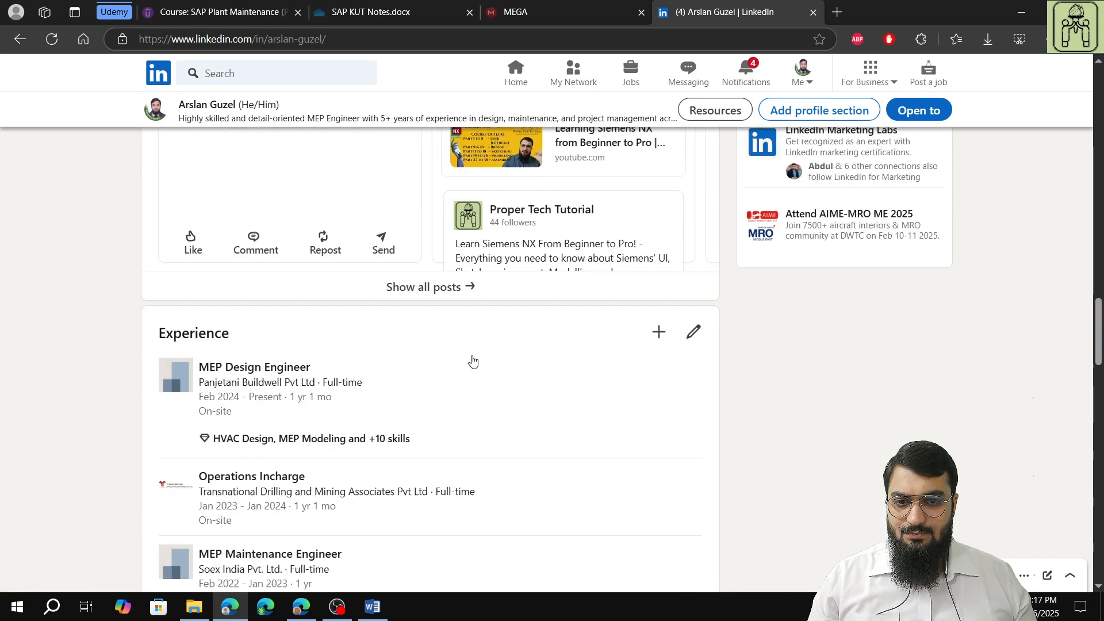
{"action": "scroll", "coordinate": [471, 360], "scroll_direction": "up", "scroll_amount": 5}
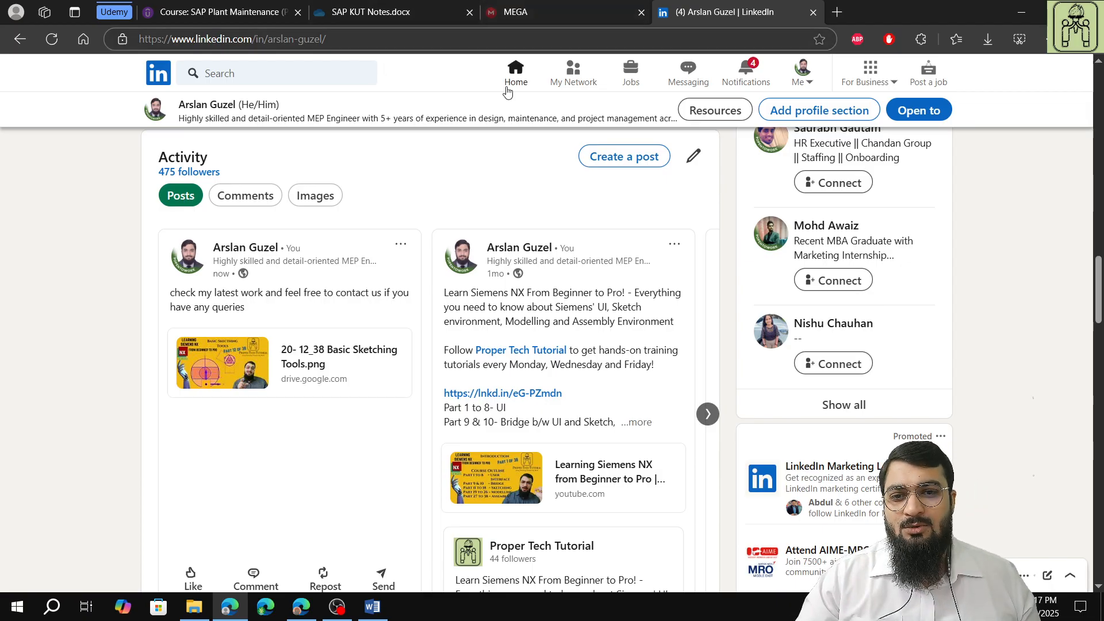
{"action": "scroll", "coordinate": [580, 334], "scroll_direction": "down", "scroll_amount": 1}
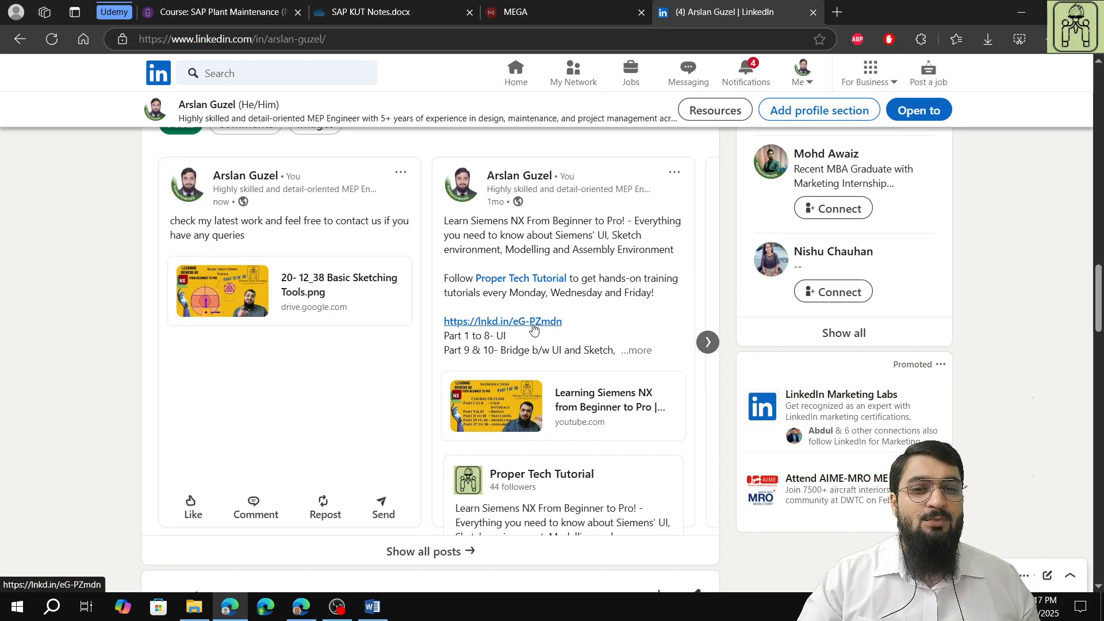
- View the older "Learn Siemens NX From Beginner to Pro!" post in full and return to the LinkedIn home feed
{"action": "scroll", "coordinate": [533, 328], "scroll_direction": "down", "scroll_amount": 2}
{"action": "left_click", "coordinate": [638, 277]}
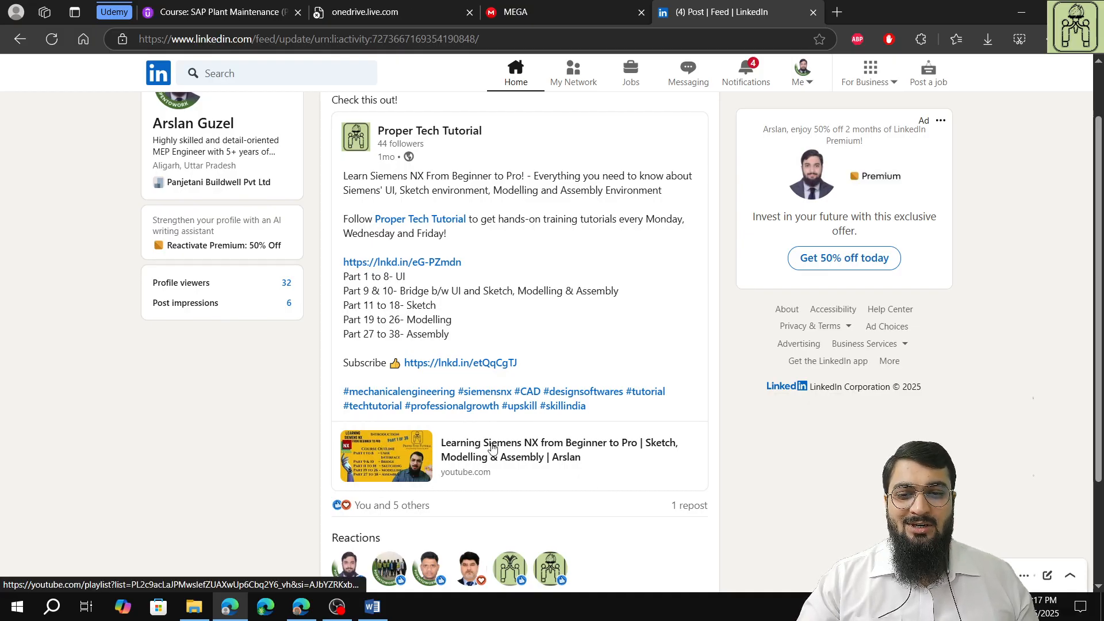
{"action": "scroll", "coordinate": [527, 475], "scroll_direction": "up", "scroll_amount": 1}
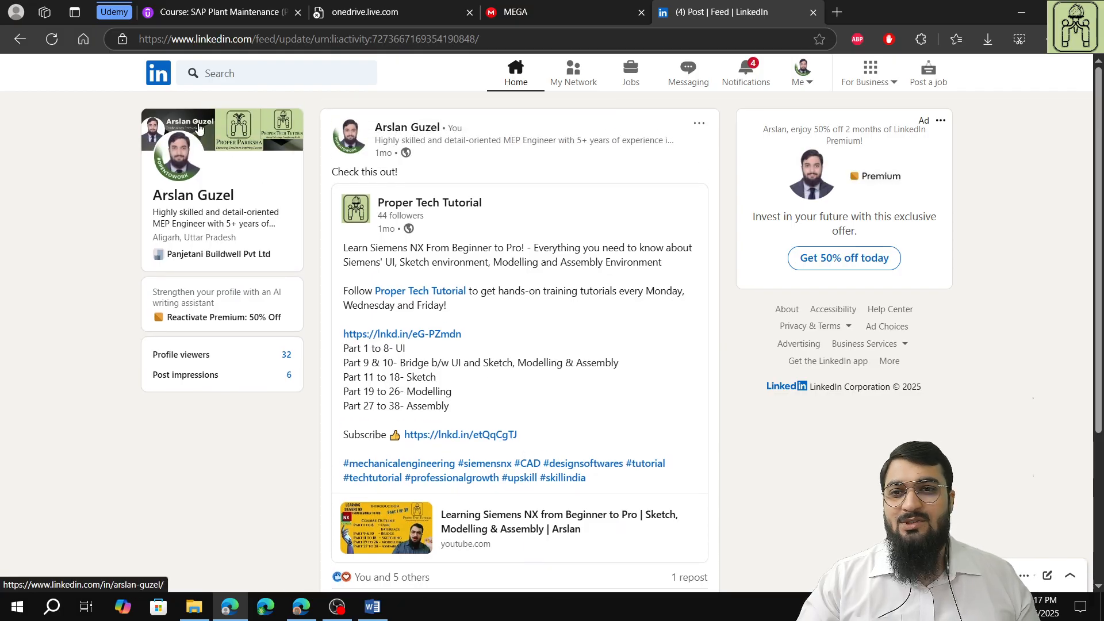
{"action": "left_click", "coordinate": [165, 78]}
{"action": "scroll", "coordinate": [293, 509], "scroll_direction": "down", "scroll_amount": 5}
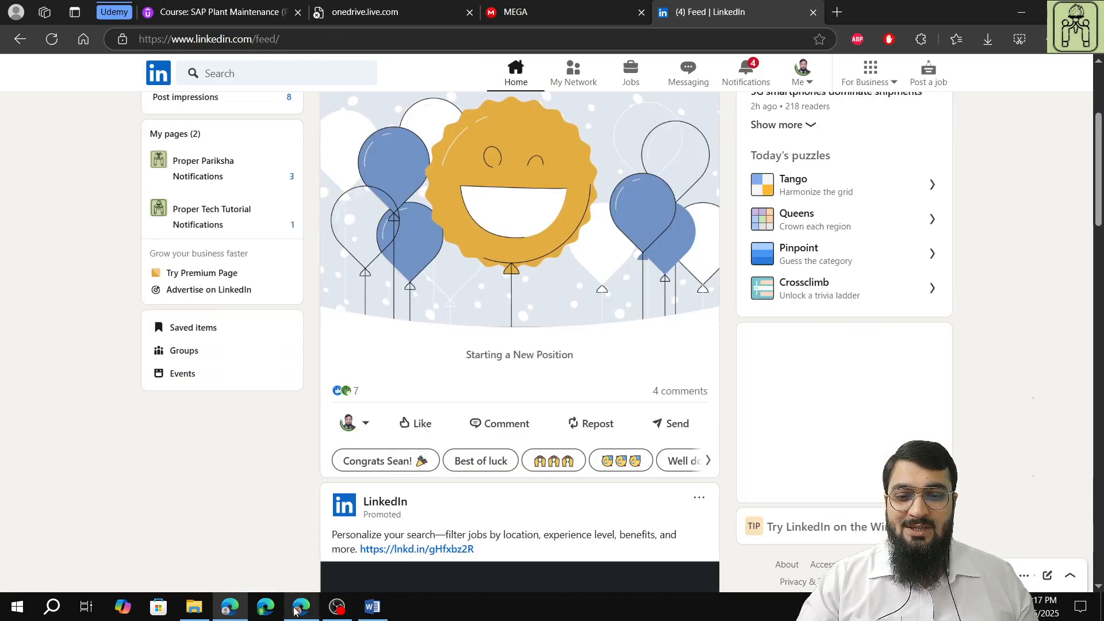
- Switch back to the Zapier editor and publish the Google Drive to LinkedIn Zap
{"action": "left_click", "coordinate": [301, 606]}
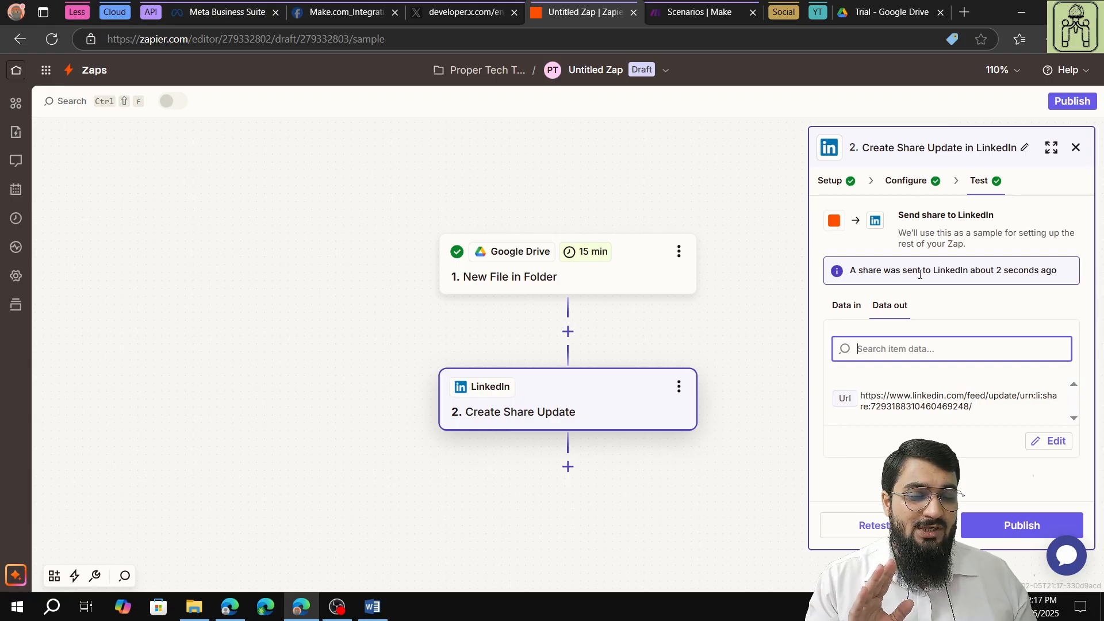
{"action": "left_click", "coordinate": [1022, 525]}
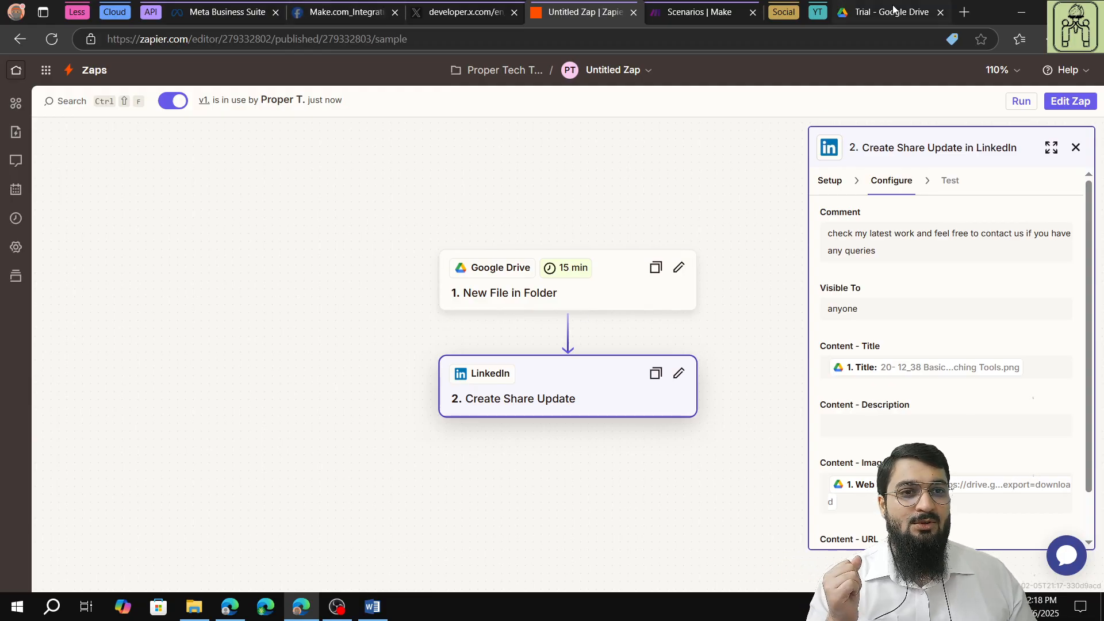
- Upload "2- Install Primavera P6 Professional Software v16.1" and "5- Design an IC Engine in NX CAD Part 2" thumbnails to the Trial folder in Google Drive
{"action": "left_click", "coordinate": [872, 23]}
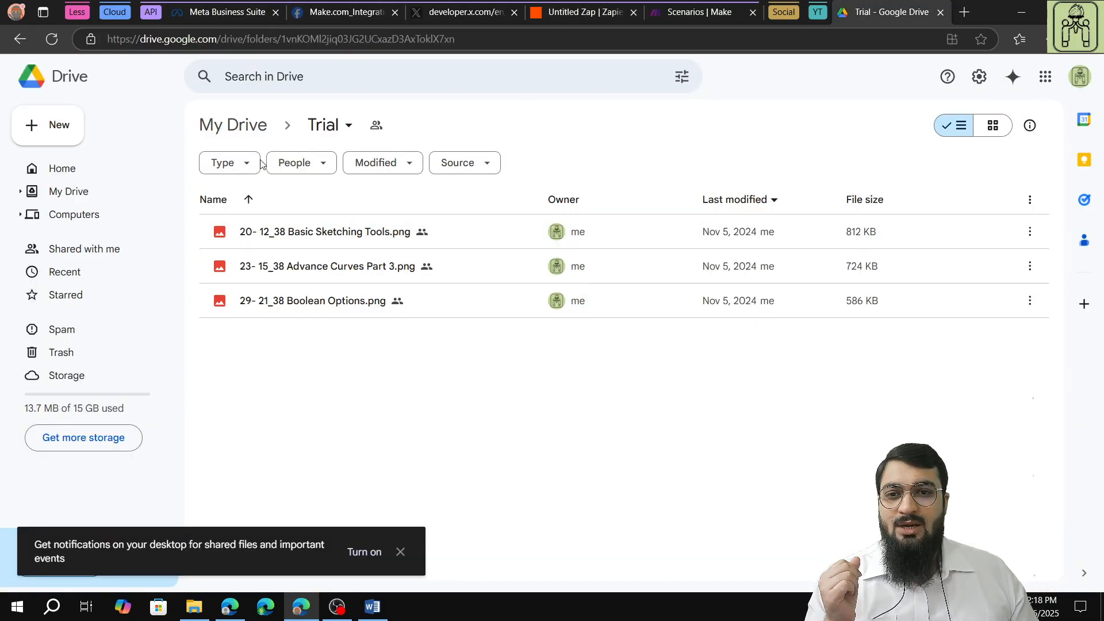
{"action": "left_click", "coordinate": [55, 125]}
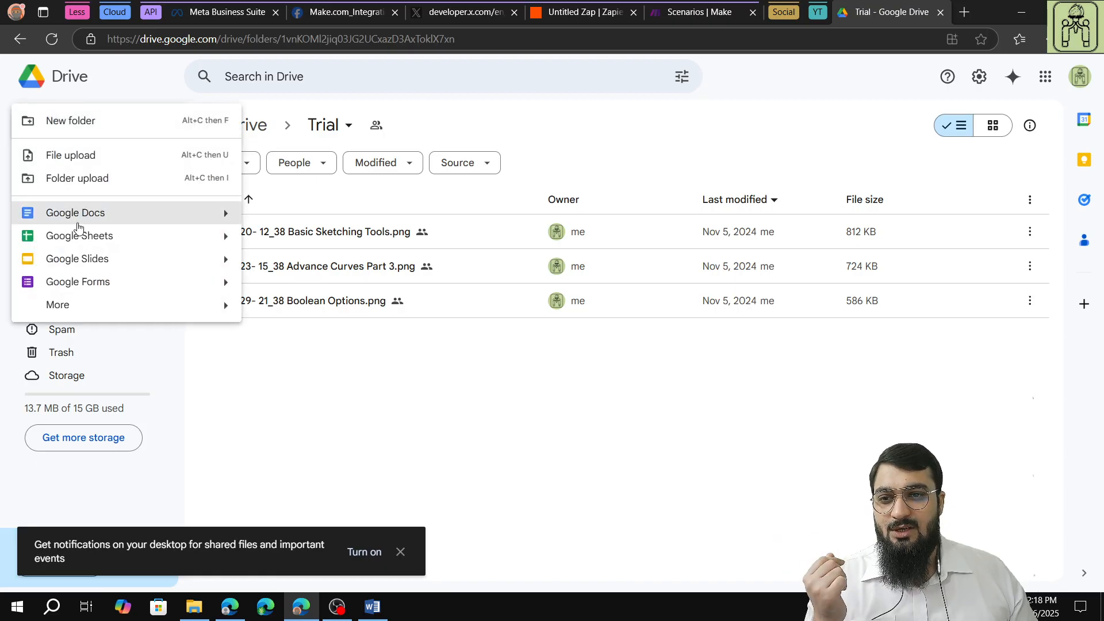
{"action": "left_click", "coordinate": [72, 154]}
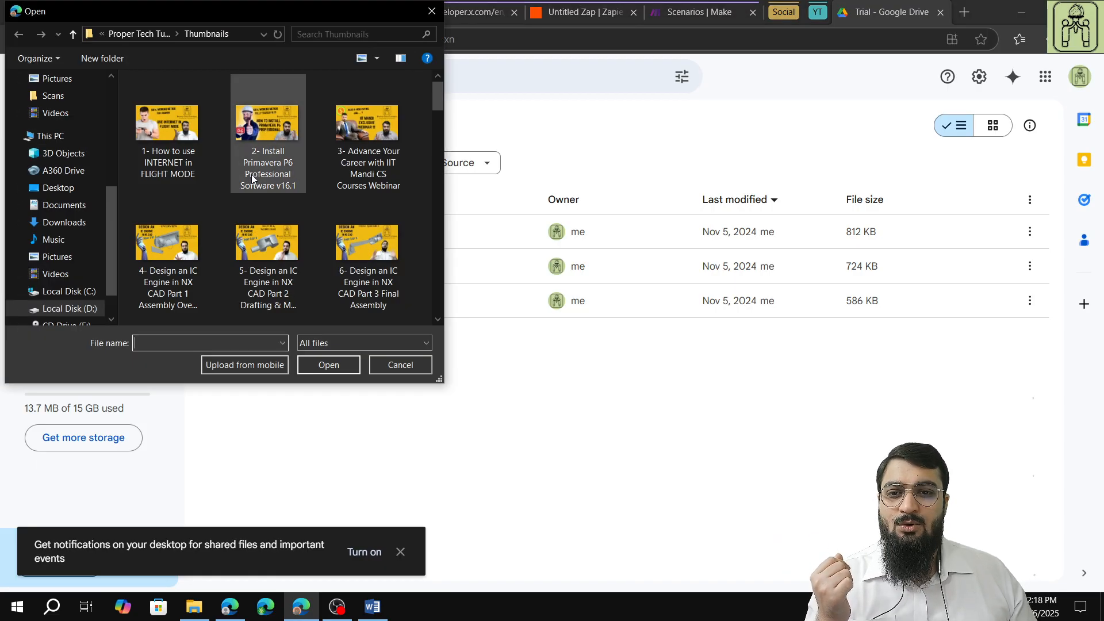
{"action": "left_click", "coordinate": [252, 179]}
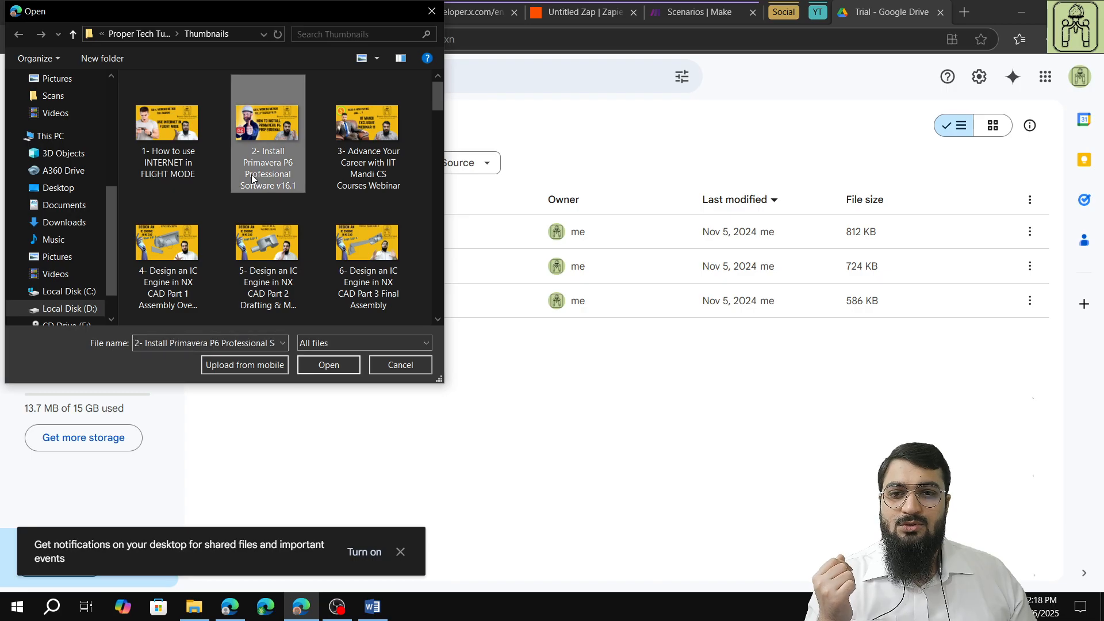
{"action": "left_click", "coordinate": [281, 282], "text": "ctrl"}
{"action": "left_click", "coordinate": [347, 363]}
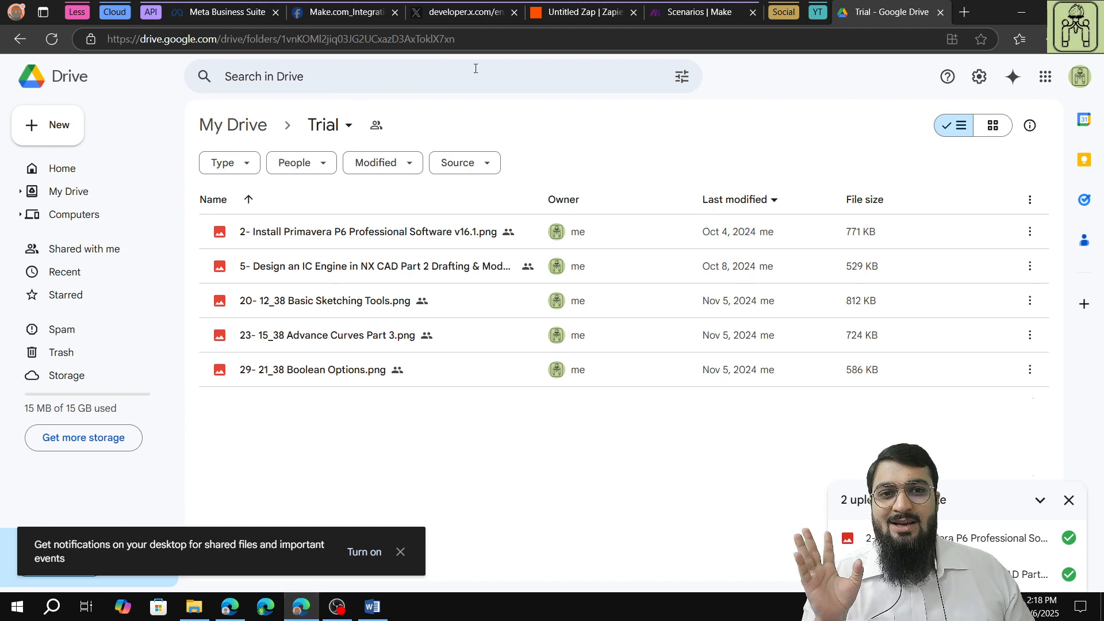
- Return to Zapier and check the Zap history for runs of the new Google Drive to LinkedIn Zap
{"action": "left_click", "coordinate": [580, 13]}
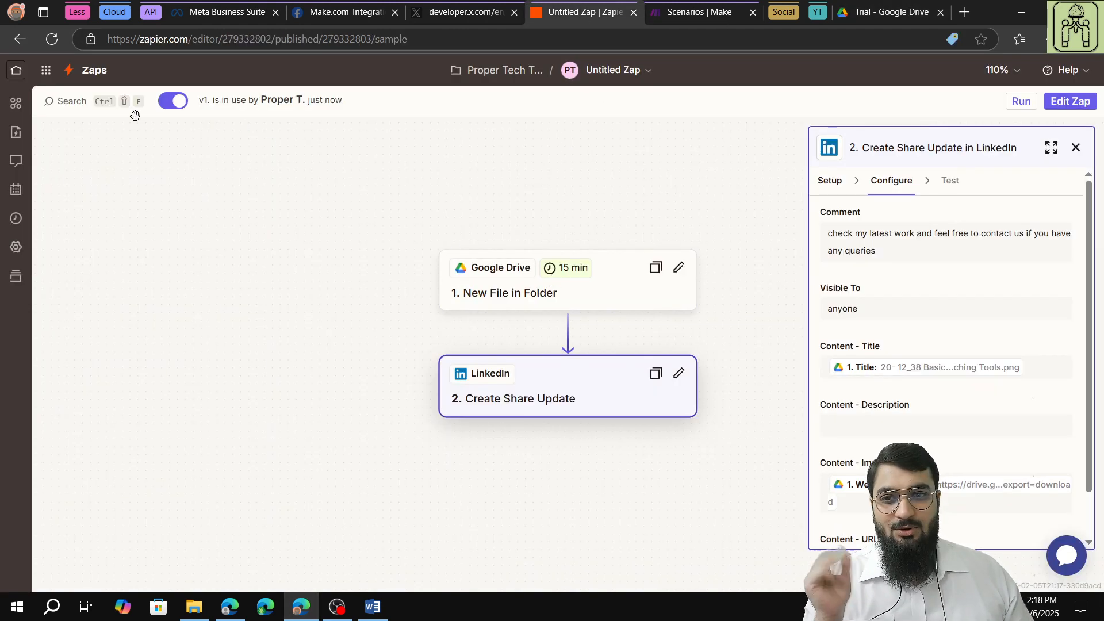
{"action": "left_click", "coordinate": [91, 71]}
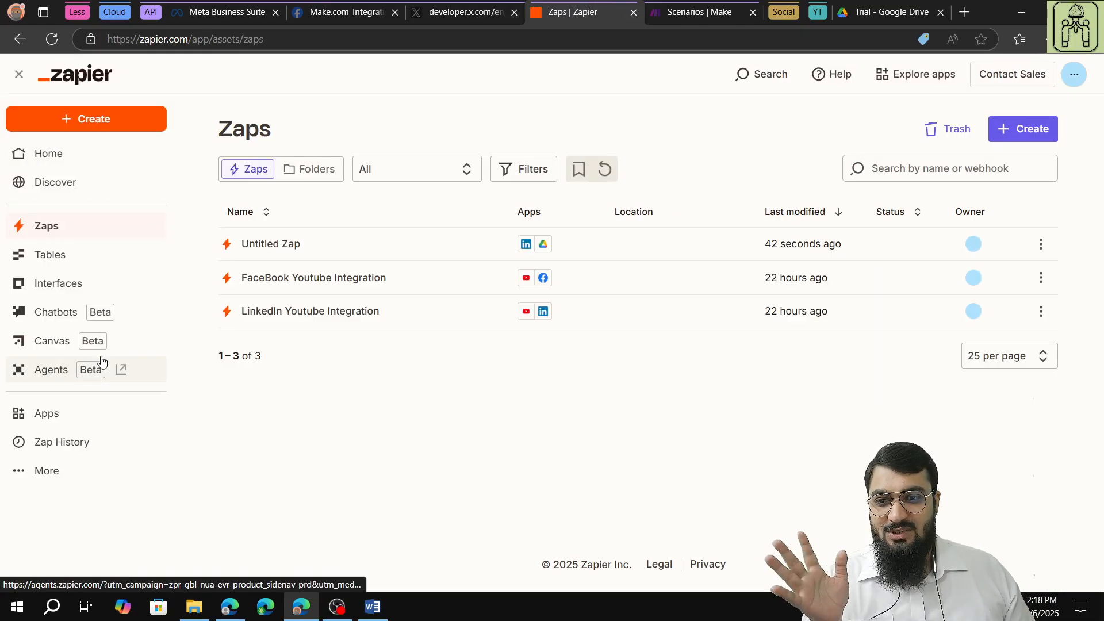
{"action": "left_click", "coordinate": [60, 442]}
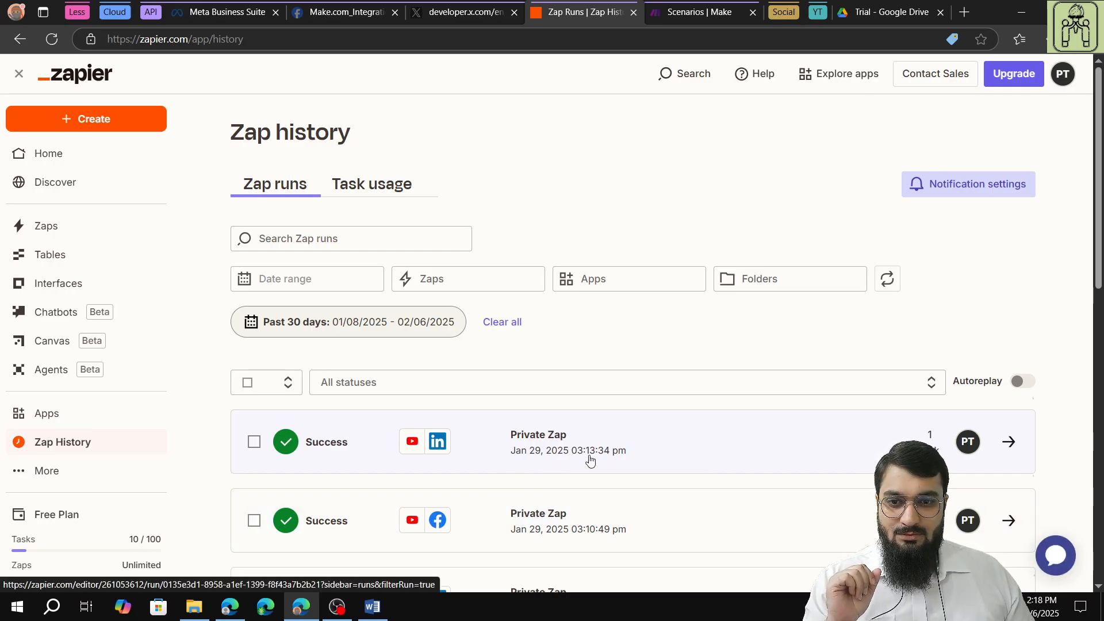
{"action": "scroll", "coordinate": [494, 486], "scroll_direction": "down", "scroll_amount": 1}
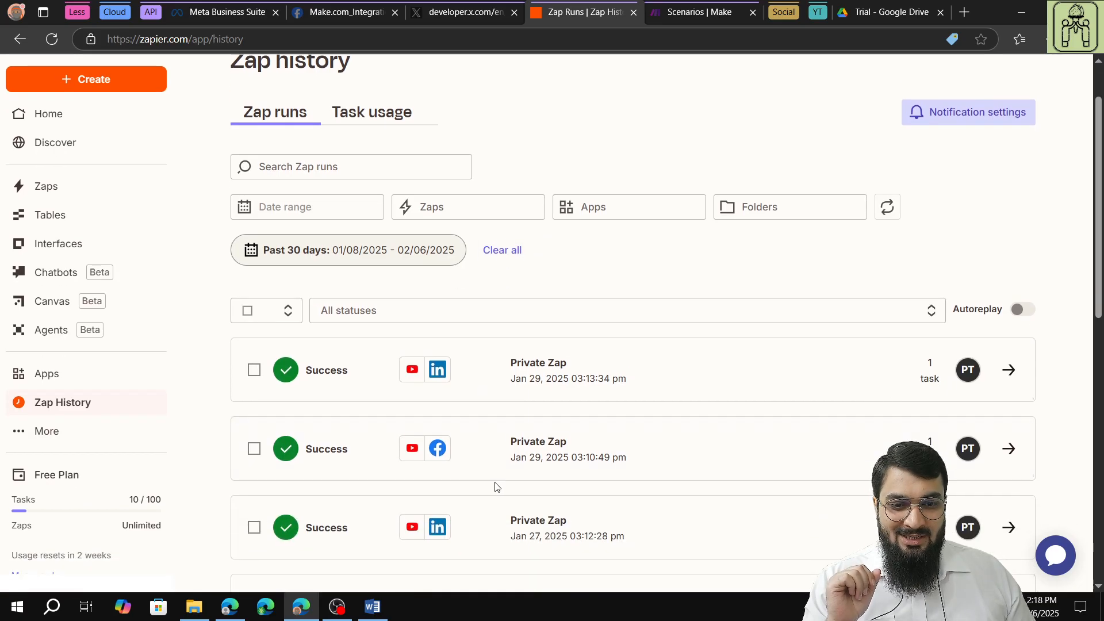
{"action": "scroll", "coordinate": [496, 487], "scroll_direction": "up", "scroll_amount": 1}
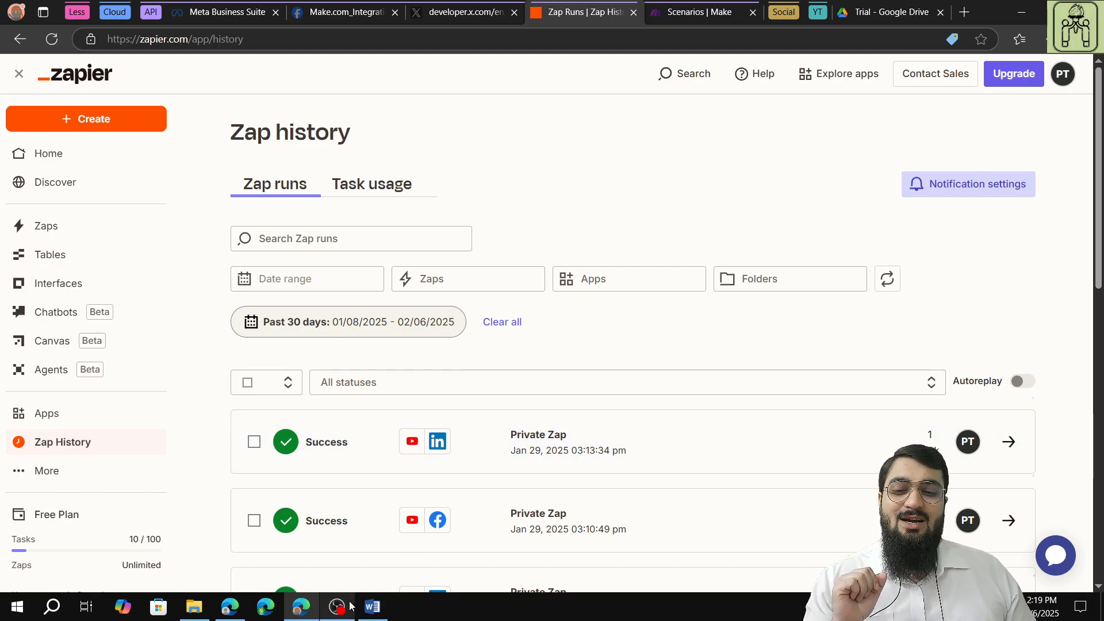
- Switch to the LinkedIn window and look at the start of the home feed
{"action": "left_click", "coordinate": [224, 608]}
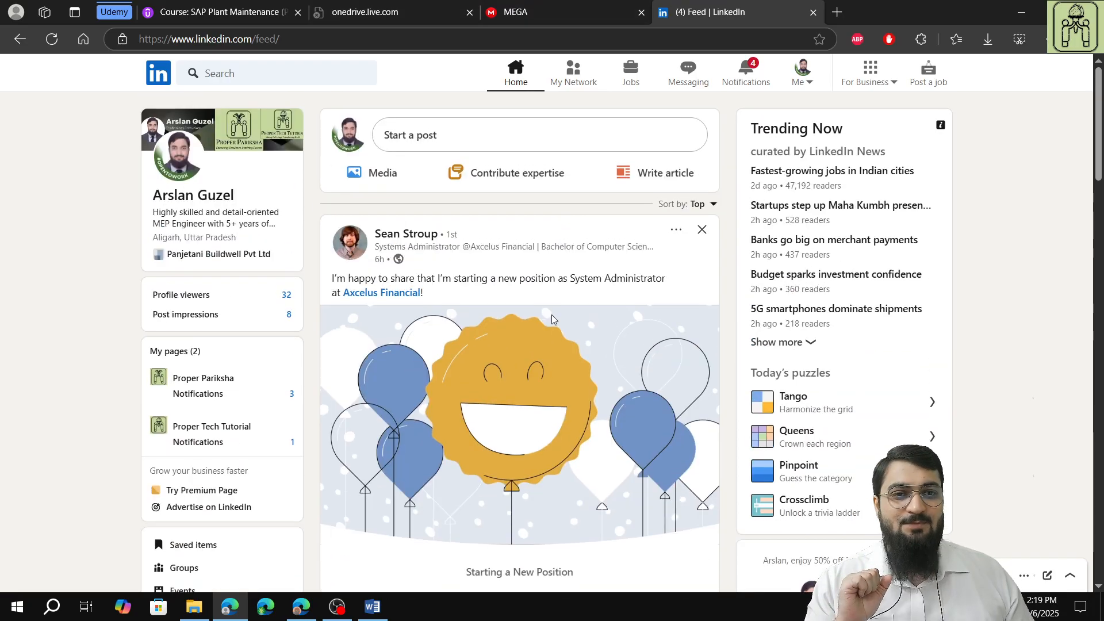
{"action": "scroll", "coordinate": [724, 125], "scroll_direction": "up", "scroll_amount": 4}
{"action": "left_click", "coordinate": [337, 607]}
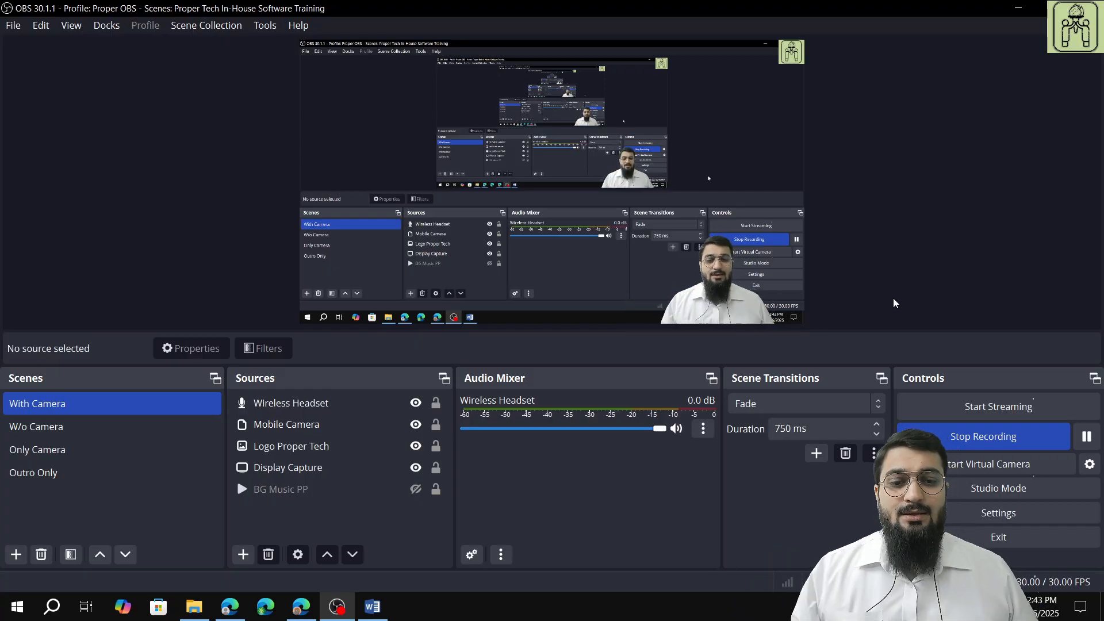
{"action": "left_click", "coordinate": [1080, 606]}
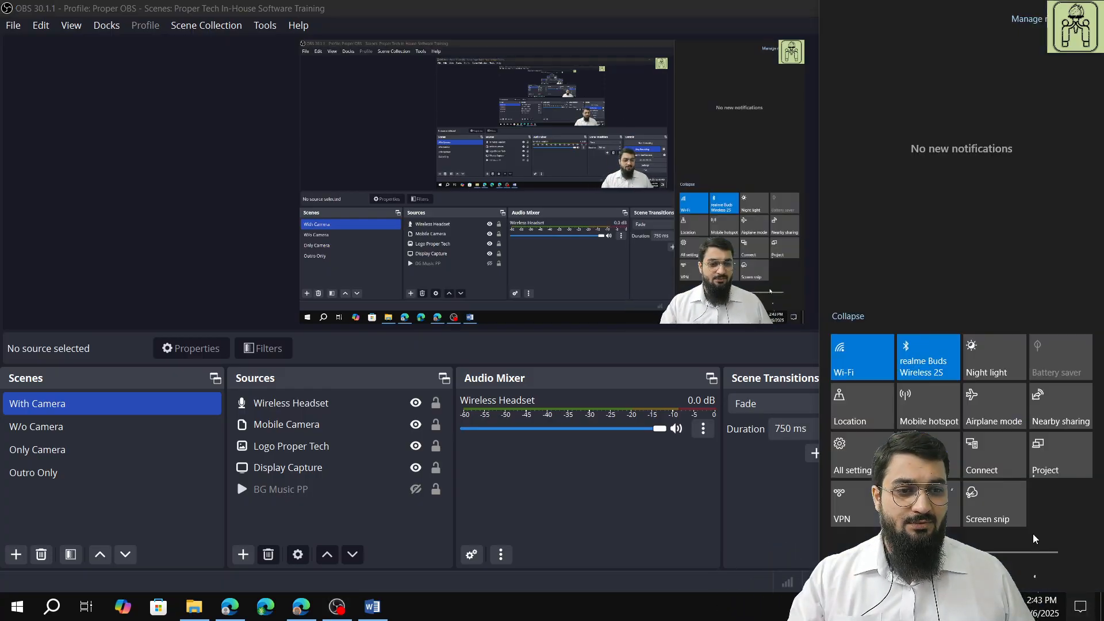
{"action": "left_click", "coordinate": [207, 198]}
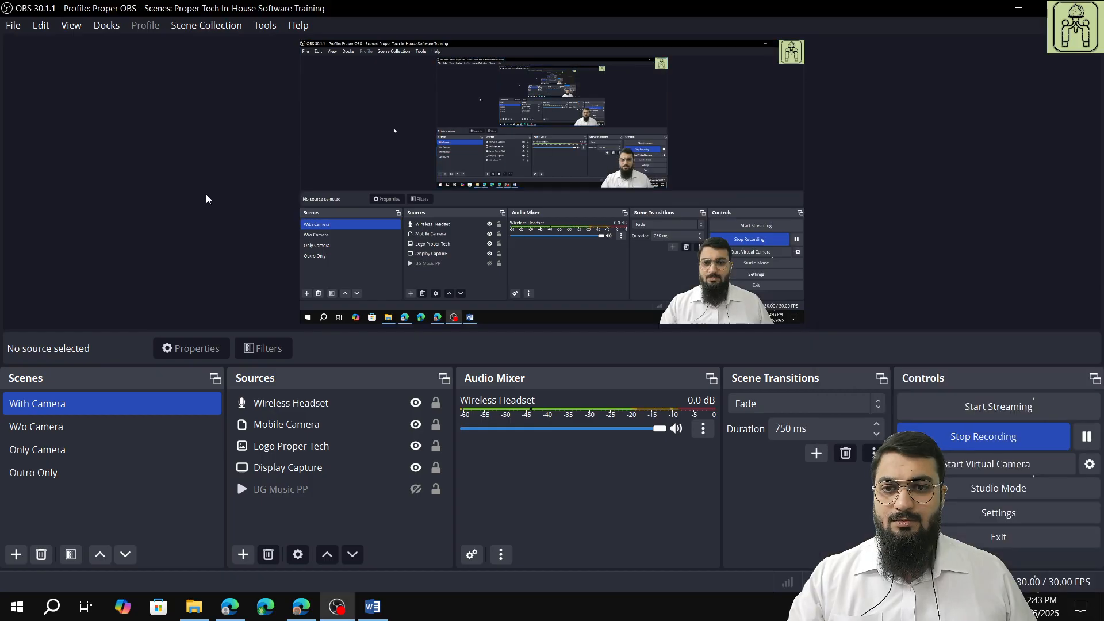
{"action": "mouse_move", "coordinate": [297, 612]}
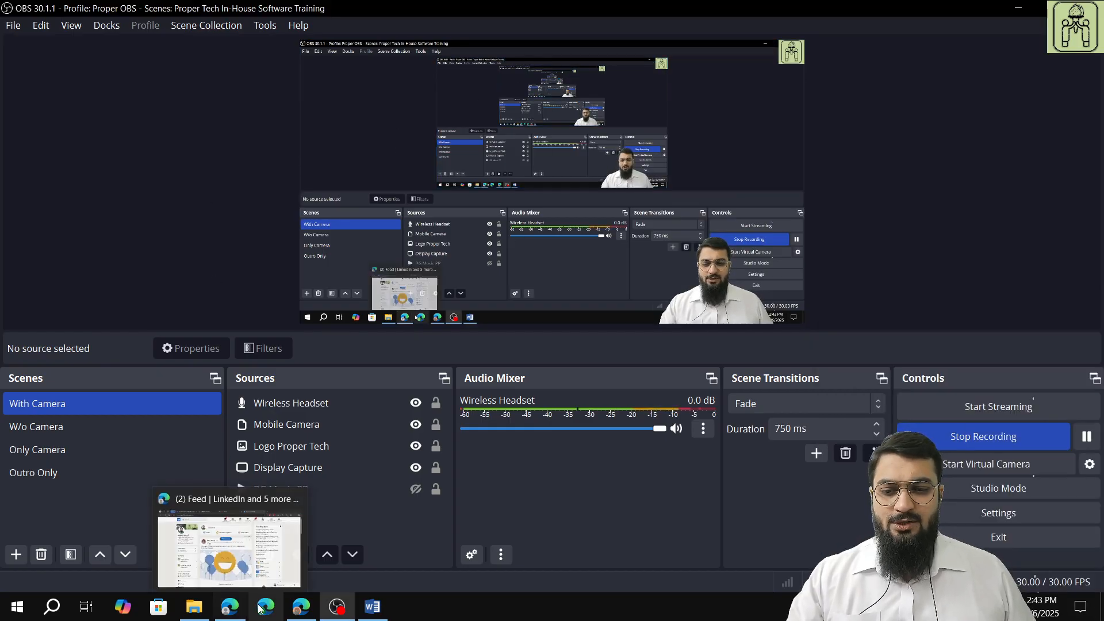
- Switch back to Zapier, review the latest Google Drive to LinkedIn runs in the Zap history, and return to the list of Zaps
{"action": "left_click", "coordinate": [288, 524]}
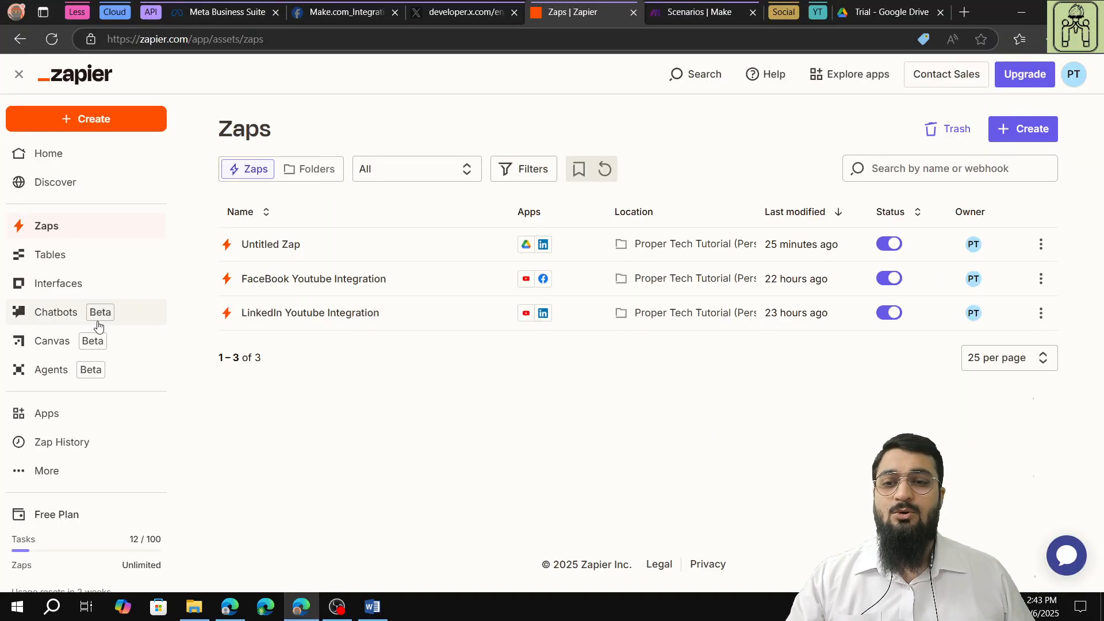
{"action": "left_click", "coordinate": [57, 440]}
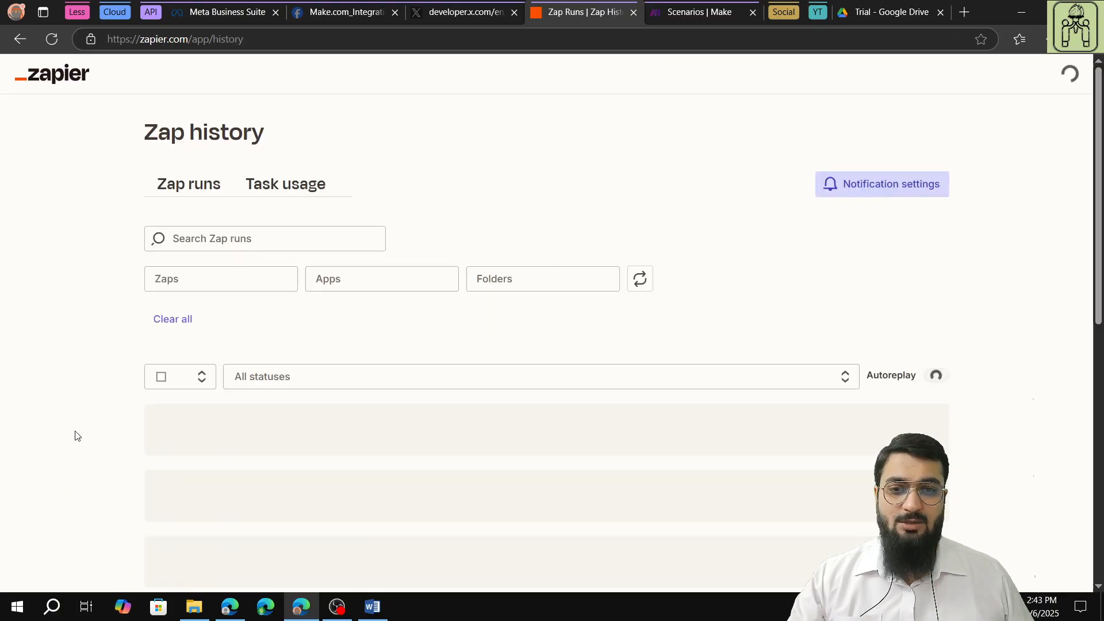
{"action": "left_click", "coordinate": [334, 618]}
{"action": "left_click", "coordinate": [301, 608]}
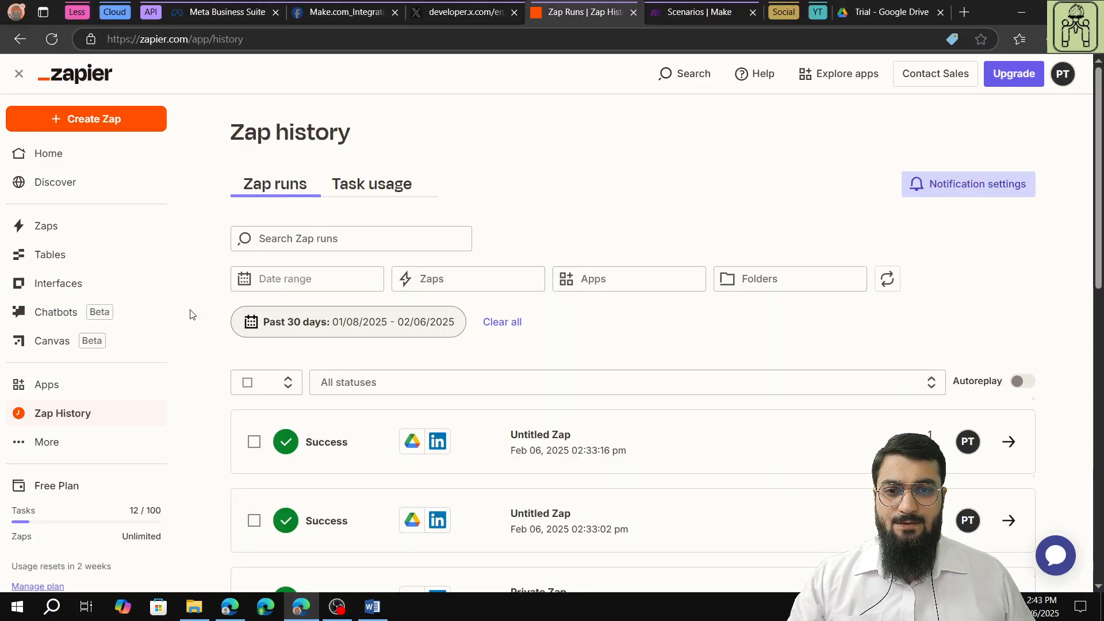
{"action": "scroll", "coordinate": [465, 431], "scroll_direction": "down", "scroll_amount": 2}
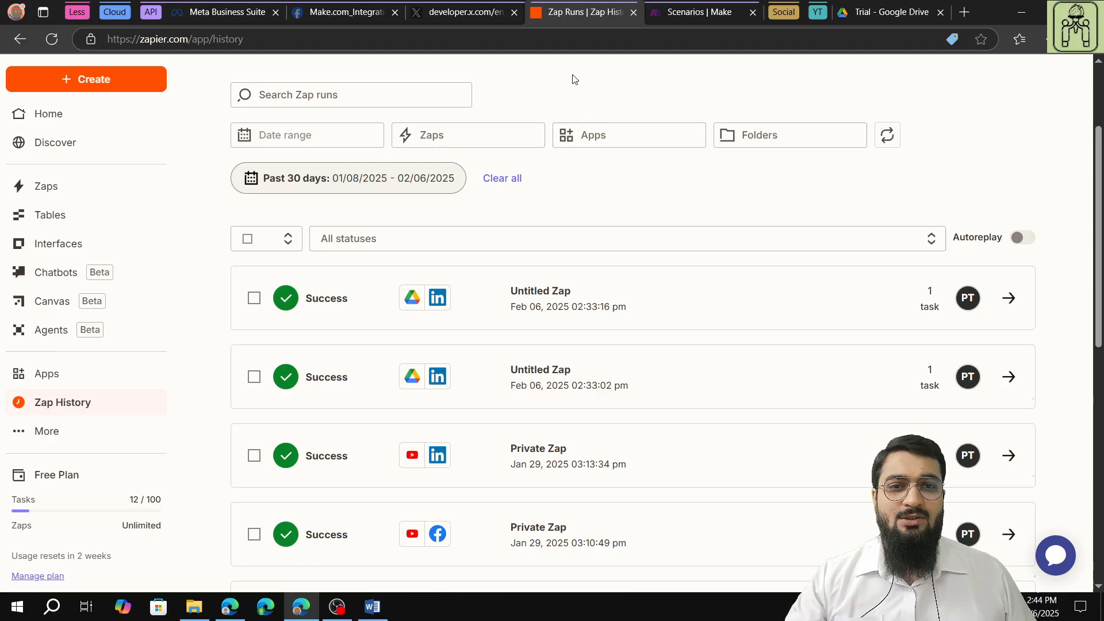
{"action": "left_click", "coordinate": [41, 188]}
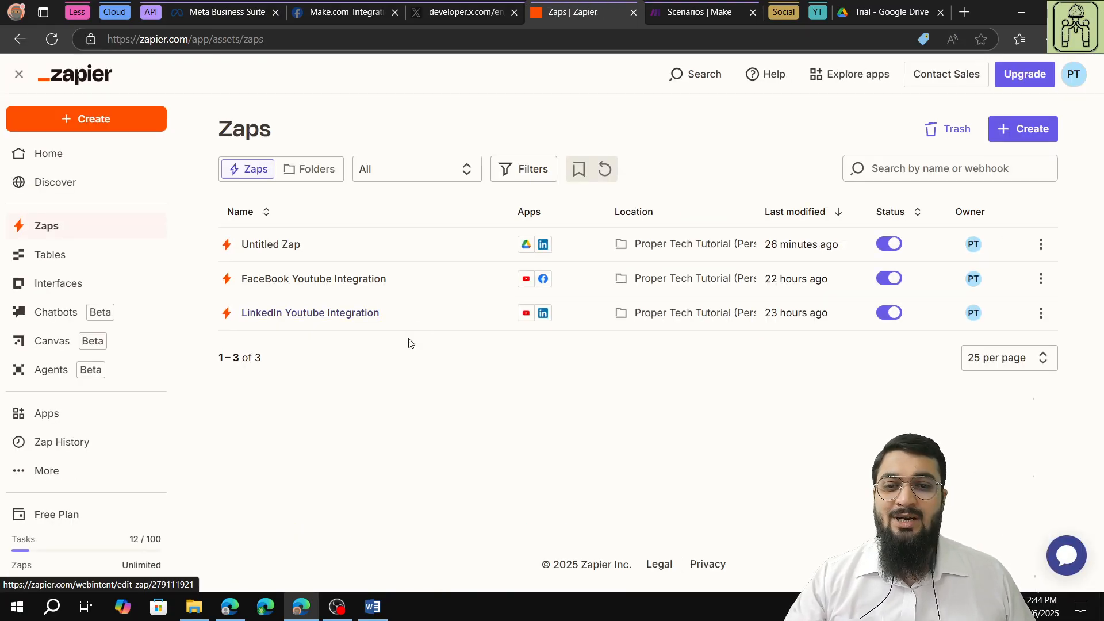
- Switch to LinkedIn and open the account owner's profile to check its Activity section for the automatically shared Google Drive files
{"action": "left_click", "coordinate": [237, 605]}
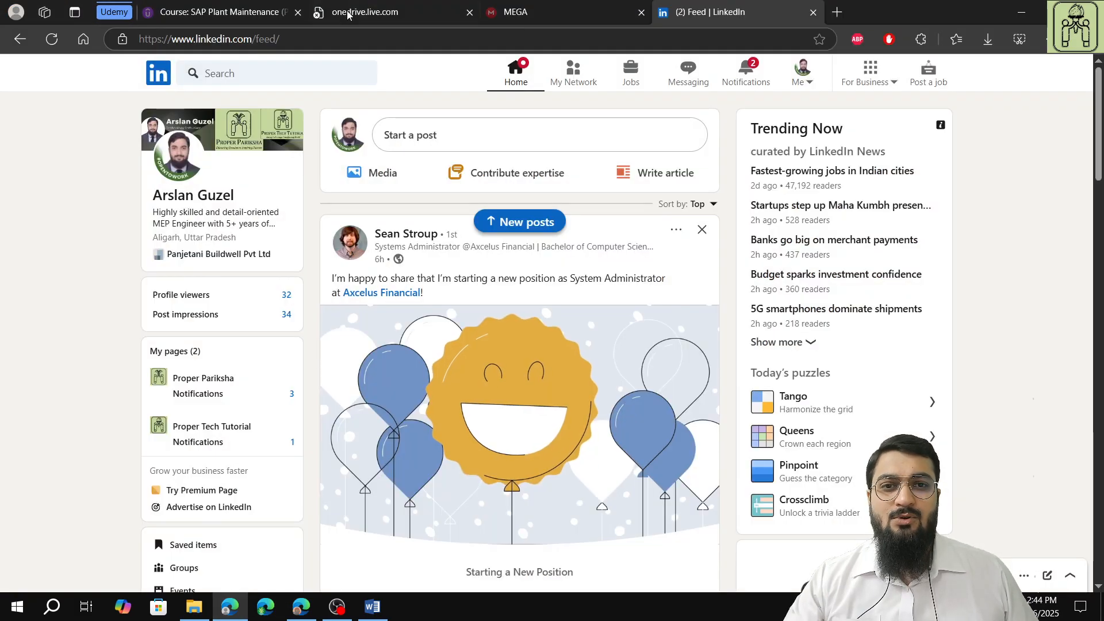
{"action": "left_click", "coordinate": [200, 193]}
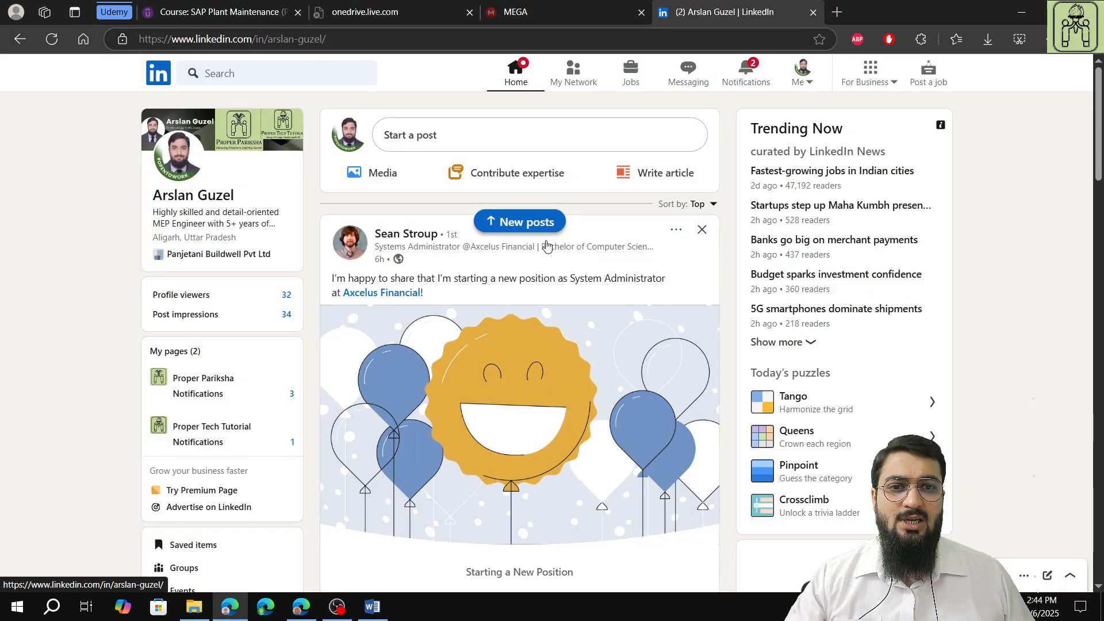
{"action": "scroll", "coordinate": [523, 336], "scroll_direction": "down", "scroll_amount": 6}
{"action": "scroll", "coordinate": [523, 337], "scroll_direction": "down", "scroll_amount": 16}
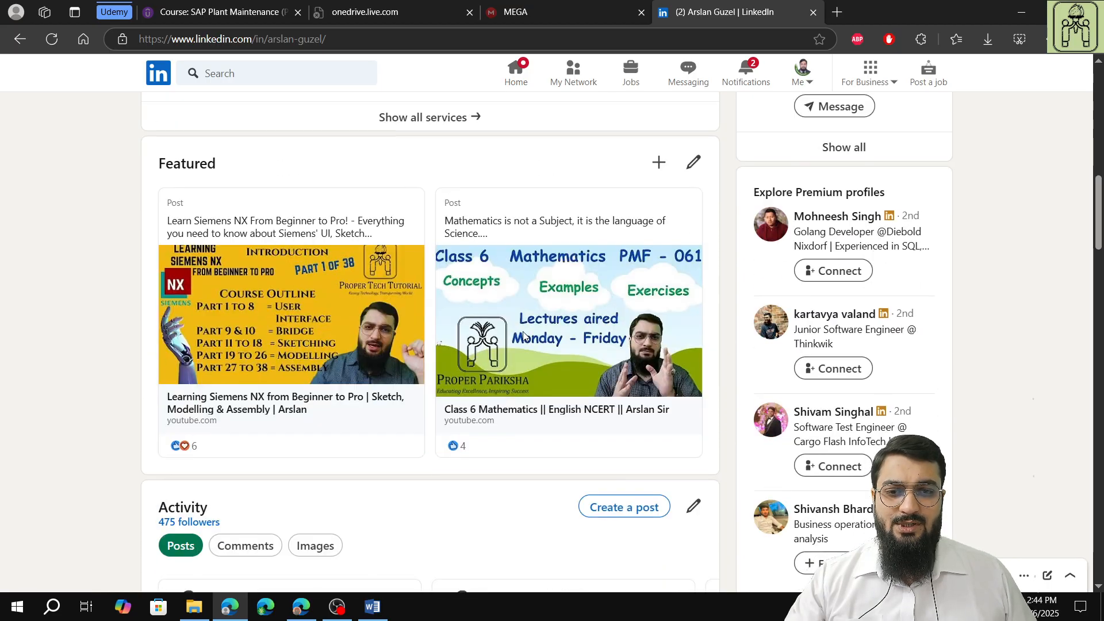
{"action": "scroll", "coordinate": [523, 336], "scroll_direction": "up", "scroll_amount": 5}
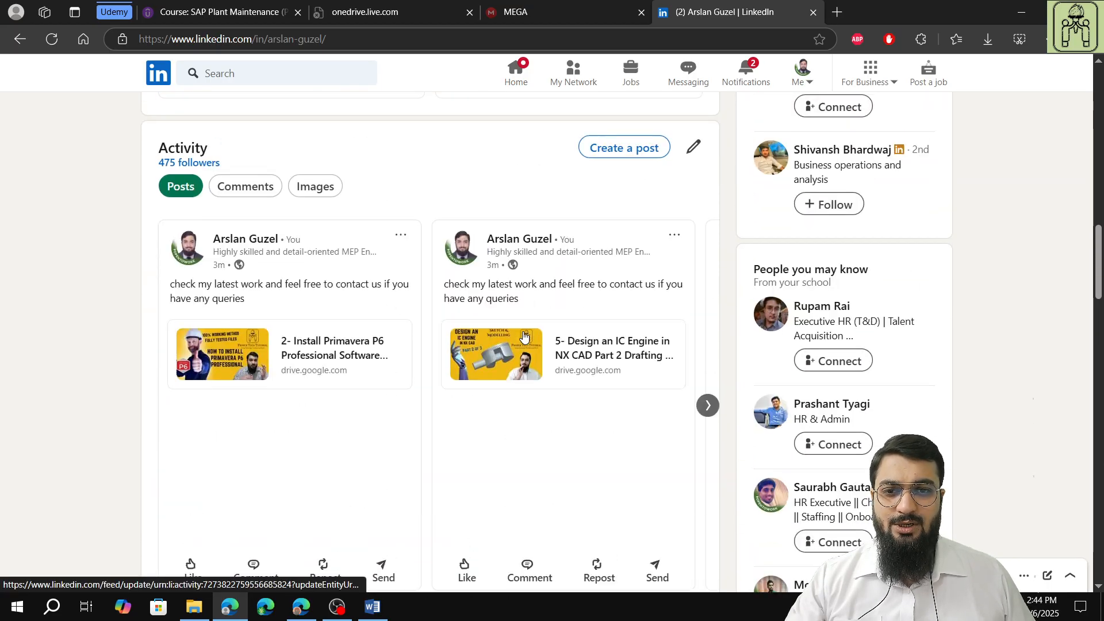
{"action": "scroll", "coordinate": [495, 357], "scroll_direction": "down", "scroll_amount": 3}
- Open the profile's full list of posts, reload it, and review the posts sharing the Google Drive thumbnails
{"action": "left_click", "coordinate": [458, 398]}
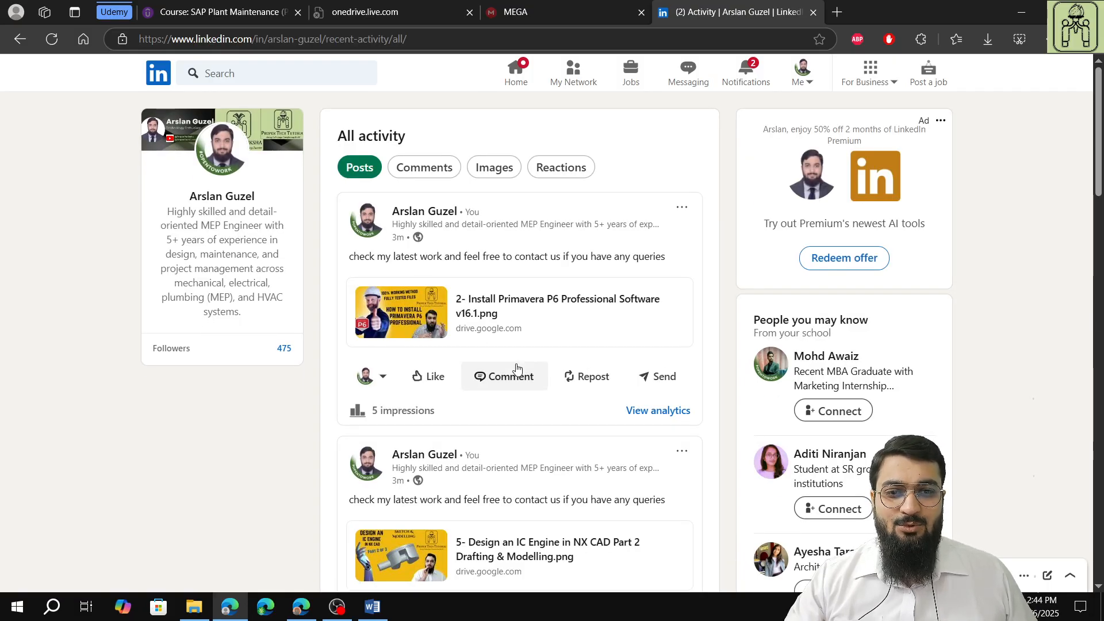
{"action": "scroll", "coordinate": [516, 368], "scroll_direction": "down", "scroll_amount": 2}
{"action": "scroll", "coordinate": [516, 367], "scroll_direction": "up", "scroll_amount": 1}
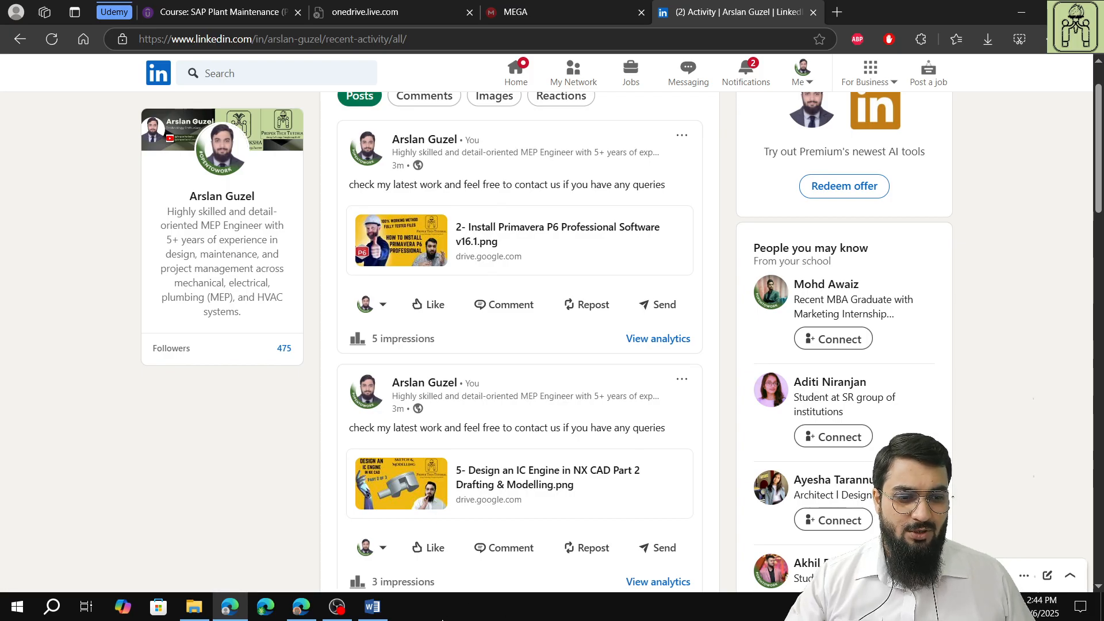
{"action": "left_click", "coordinate": [56, 39]}
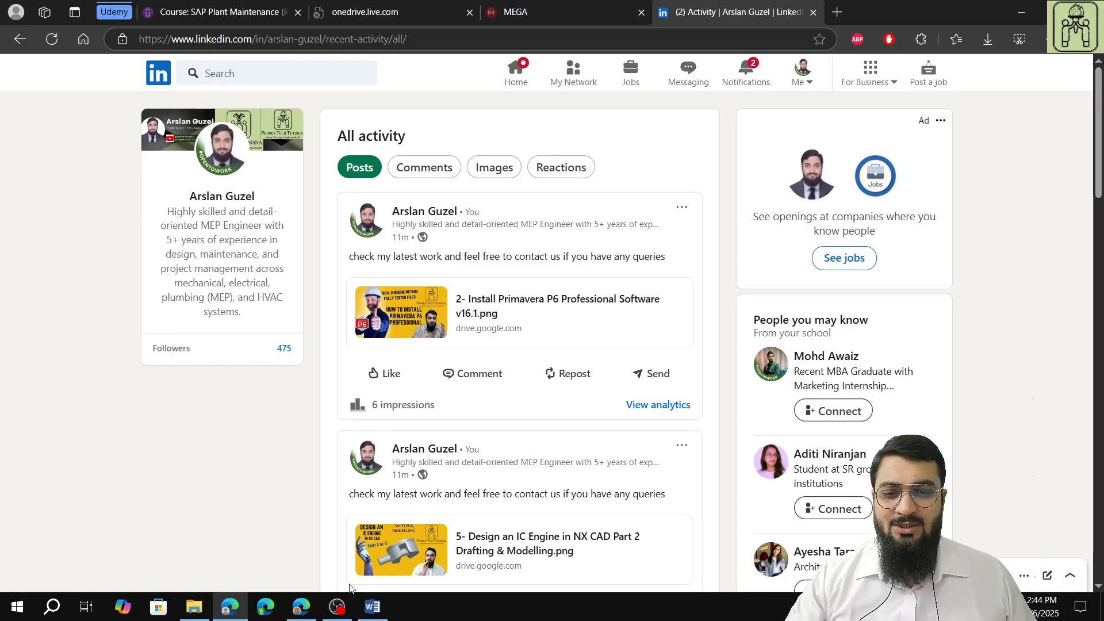
{"action": "scroll", "coordinate": [382, 396], "scroll_direction": "down", "scroll_amount": 4}
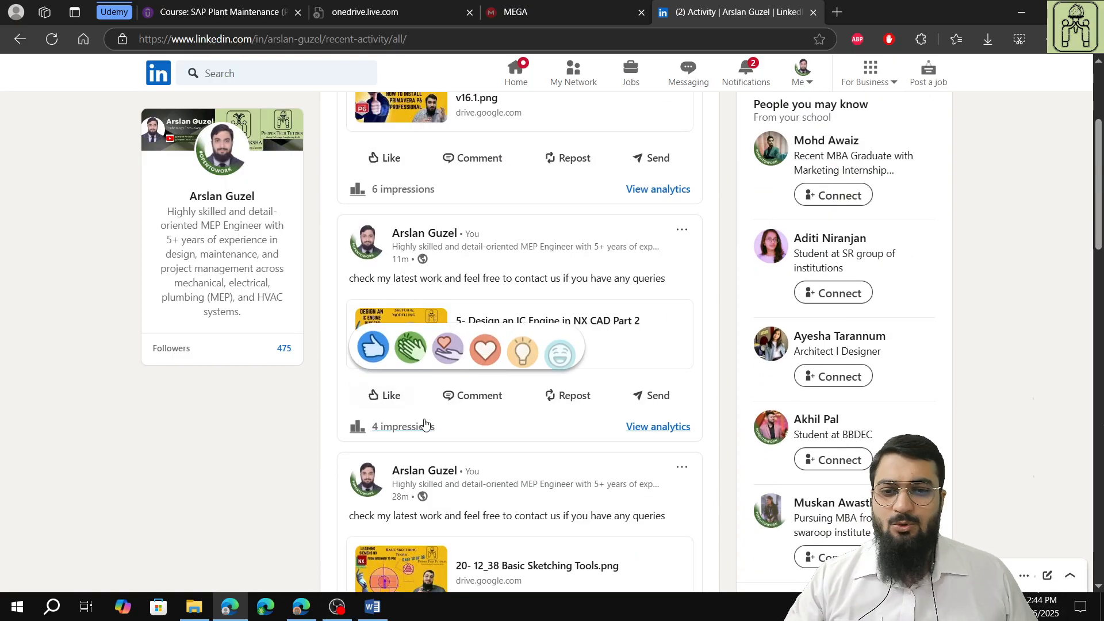
{"action": "scroll", "coordinate": [417, 479], "scroll_direction": "down", "scroll_amount": 3}
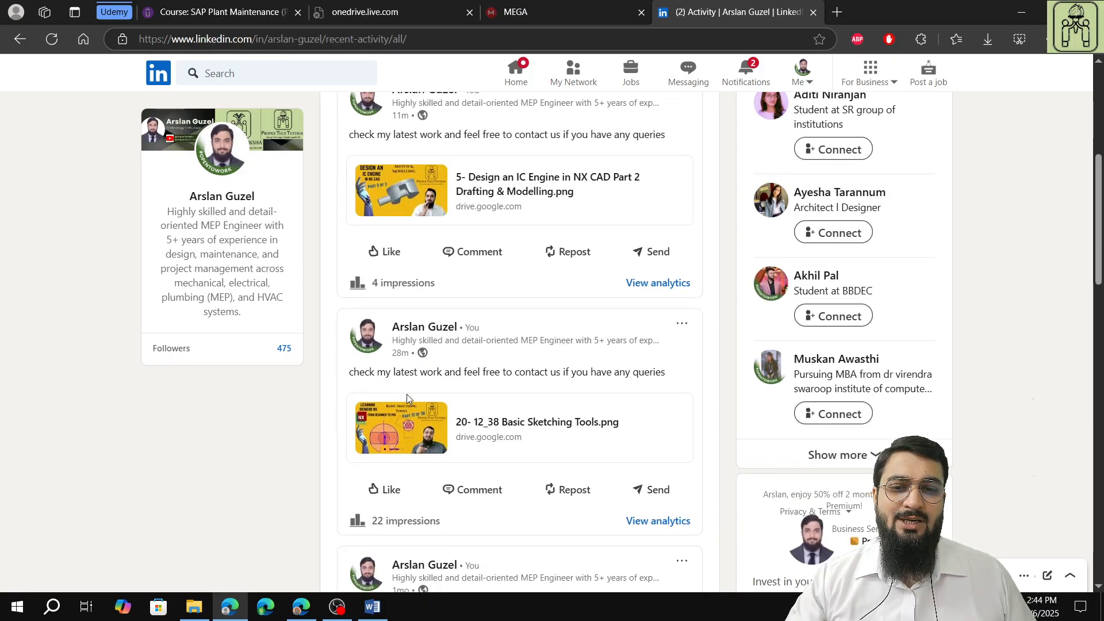
- Switch to OBS and activate the "Only Camera" scene
{"action": "key", "text": "alt+Tab"}
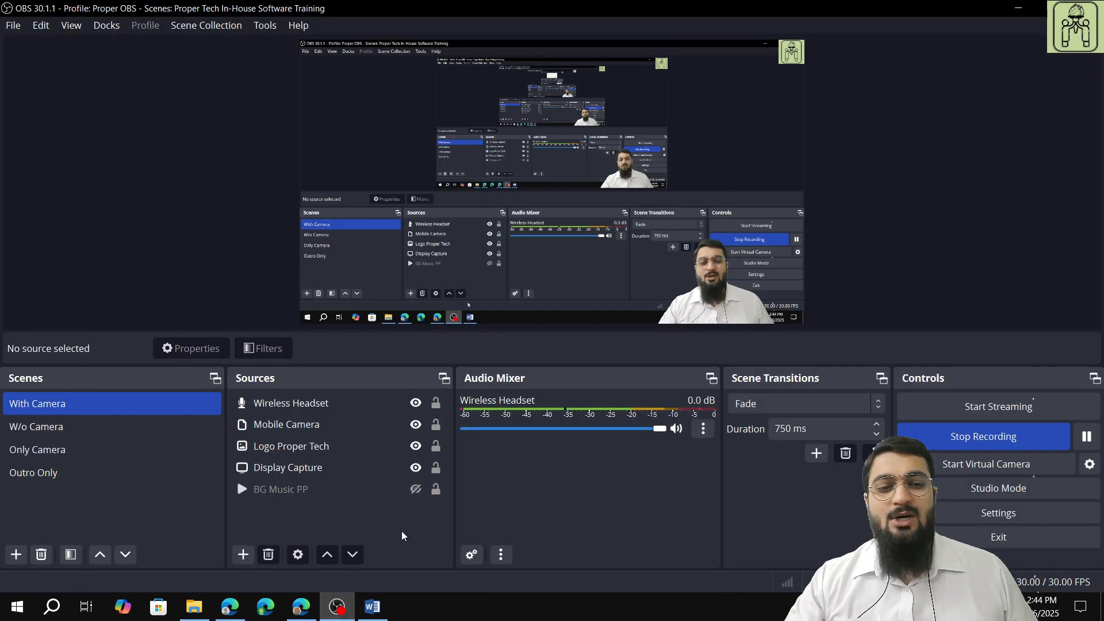
{"action": "key", "text": "ctrl+3"}
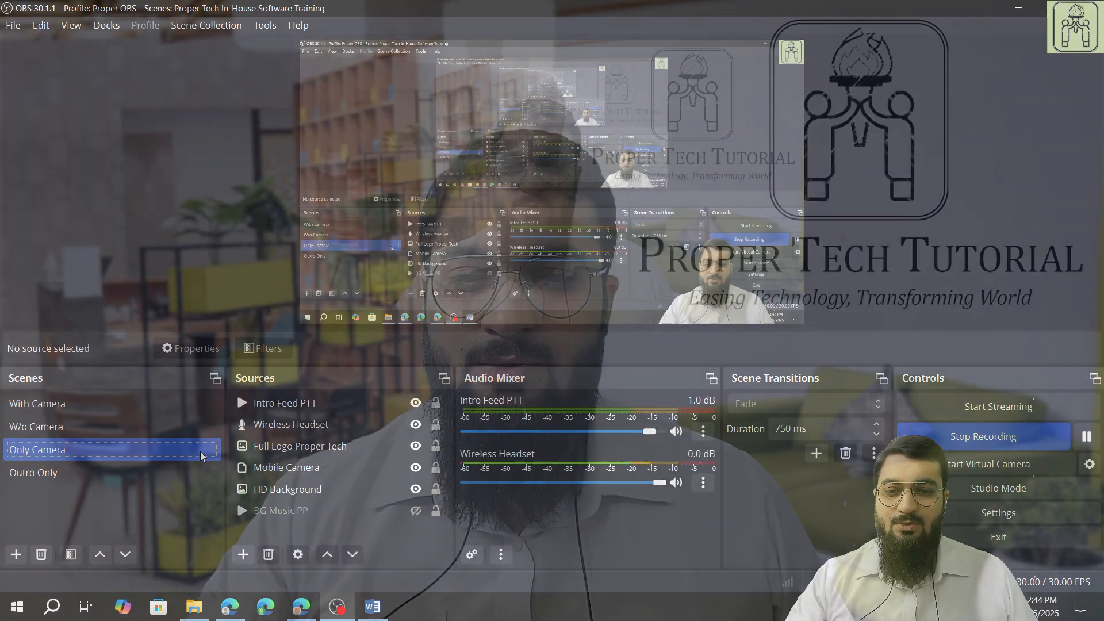